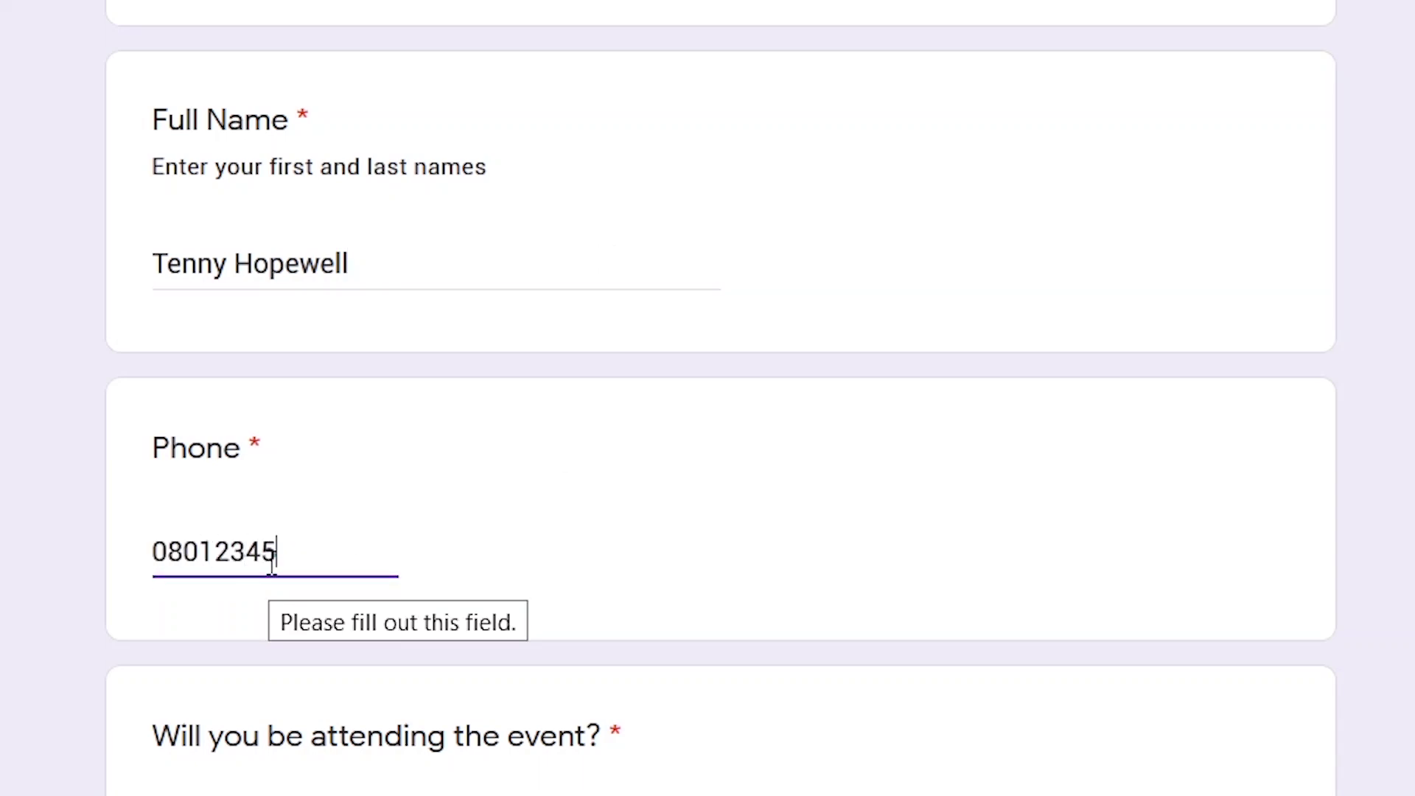
text(678)
scroll(616, 582, down, 4)
click(185, 544)
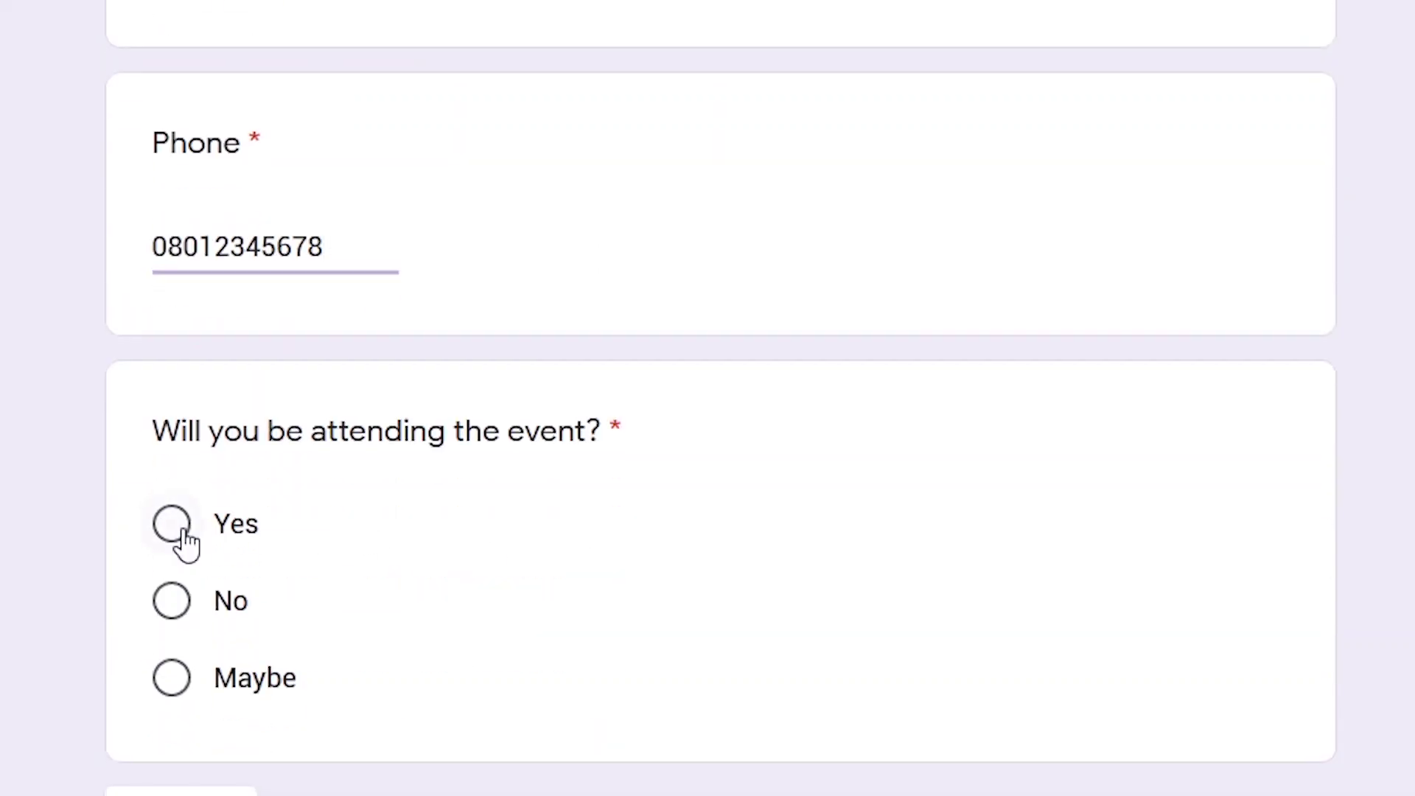
click(186, 544)
click(181, 790)
click(185, 254)
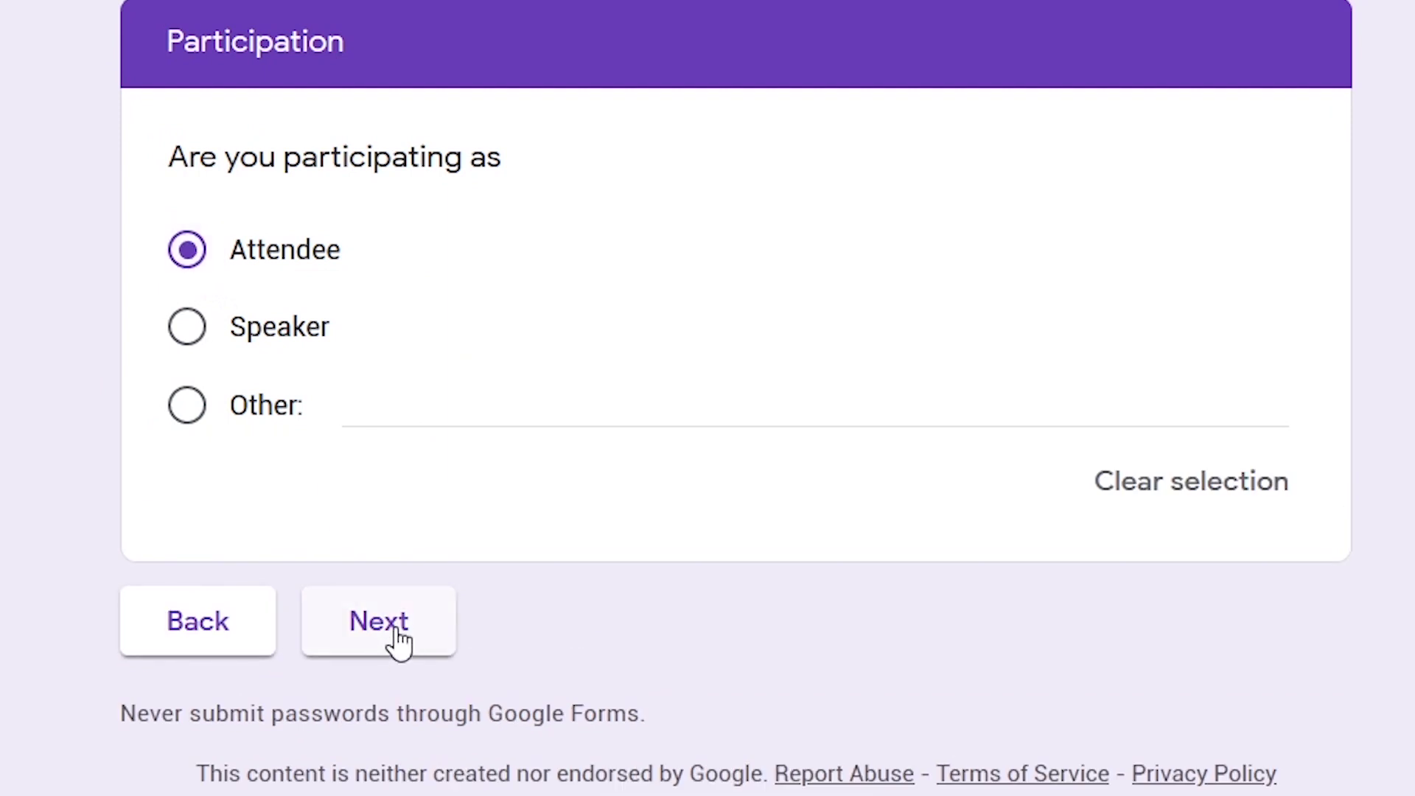
Answer Yes to having attended before and pick Database Development as the topic
click(399, 641)
click(180, 264)
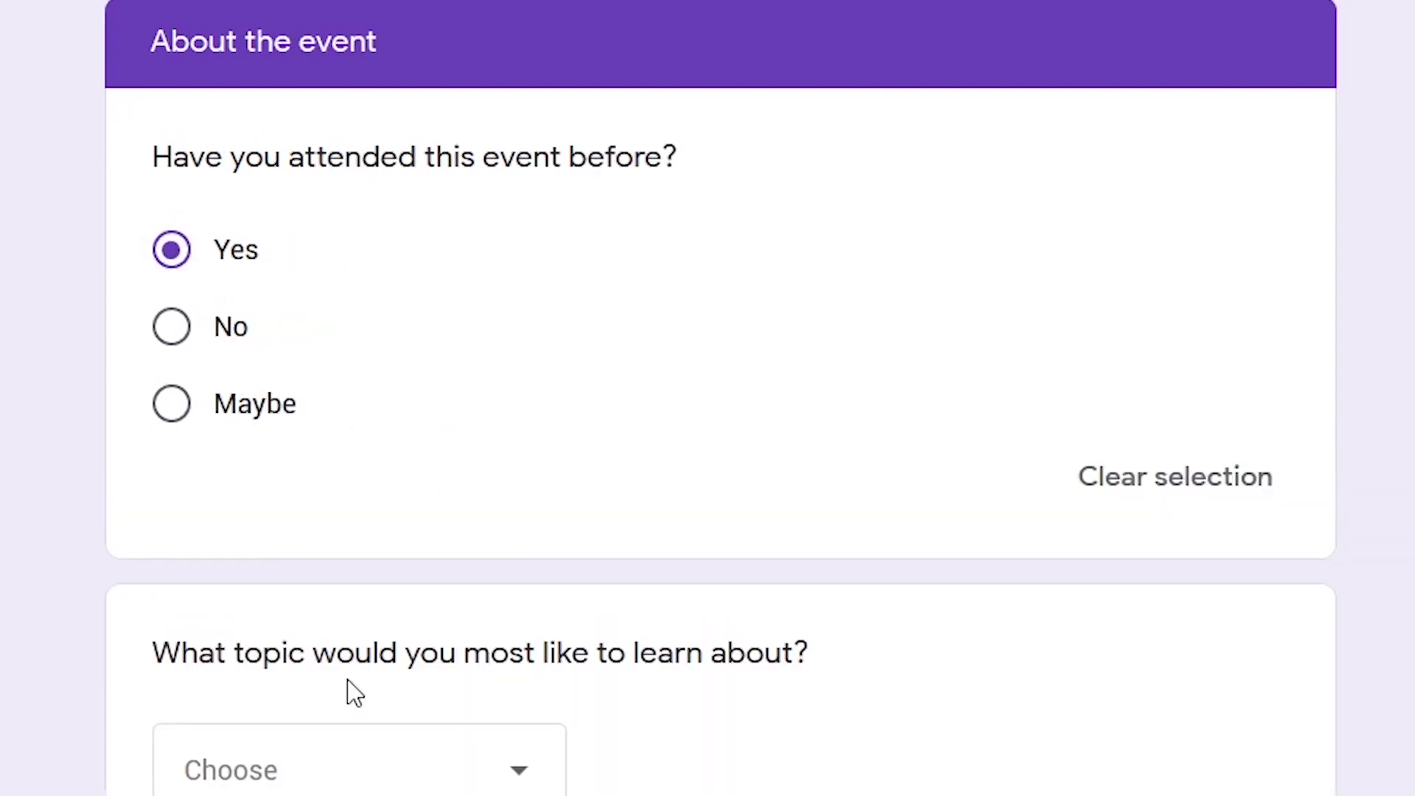
scroll(581, 553, down, 5)
click(536, 382)
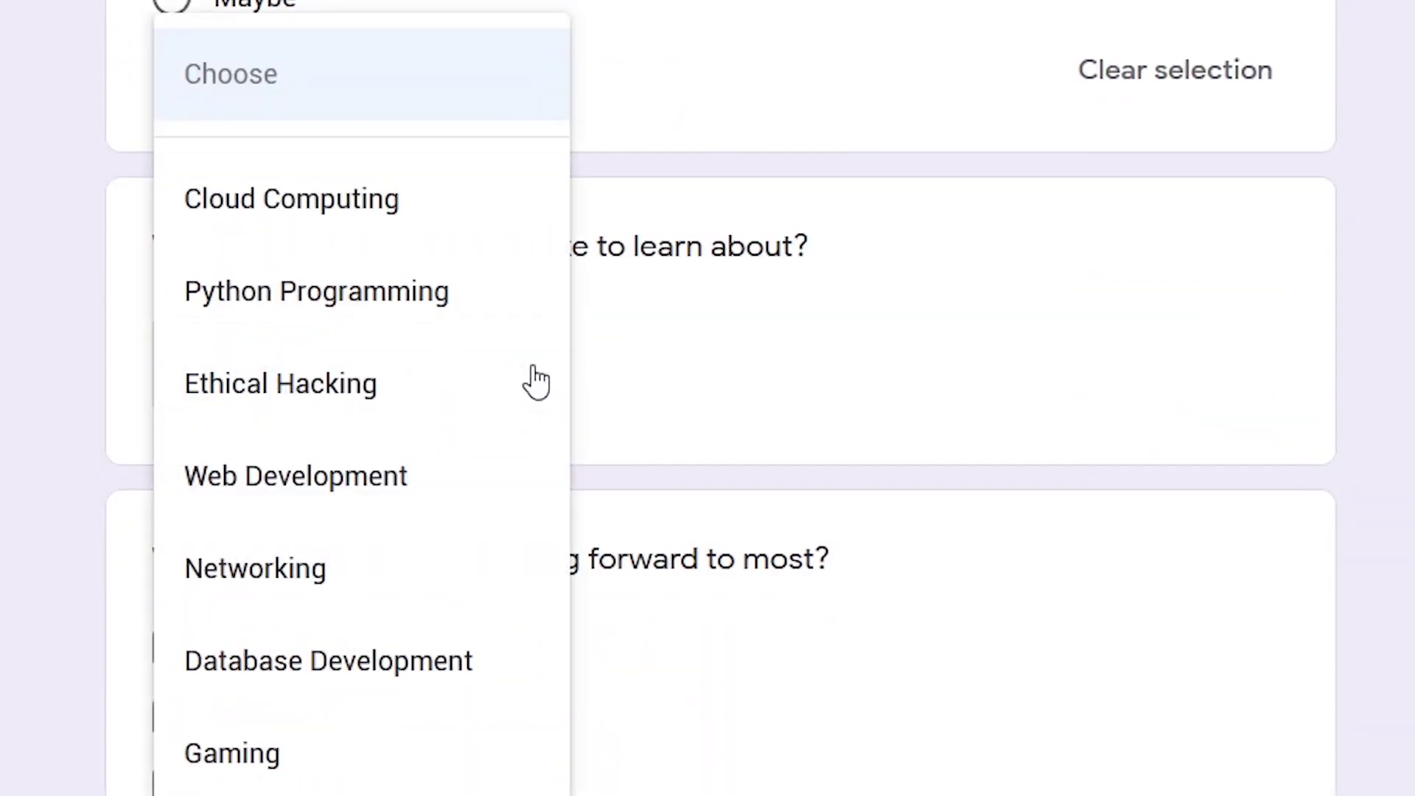
click(373, 661)
Tick Tech Informant and Tech Altar as speakers and paste the event goals answer
scroll(842, 586, down, 5)
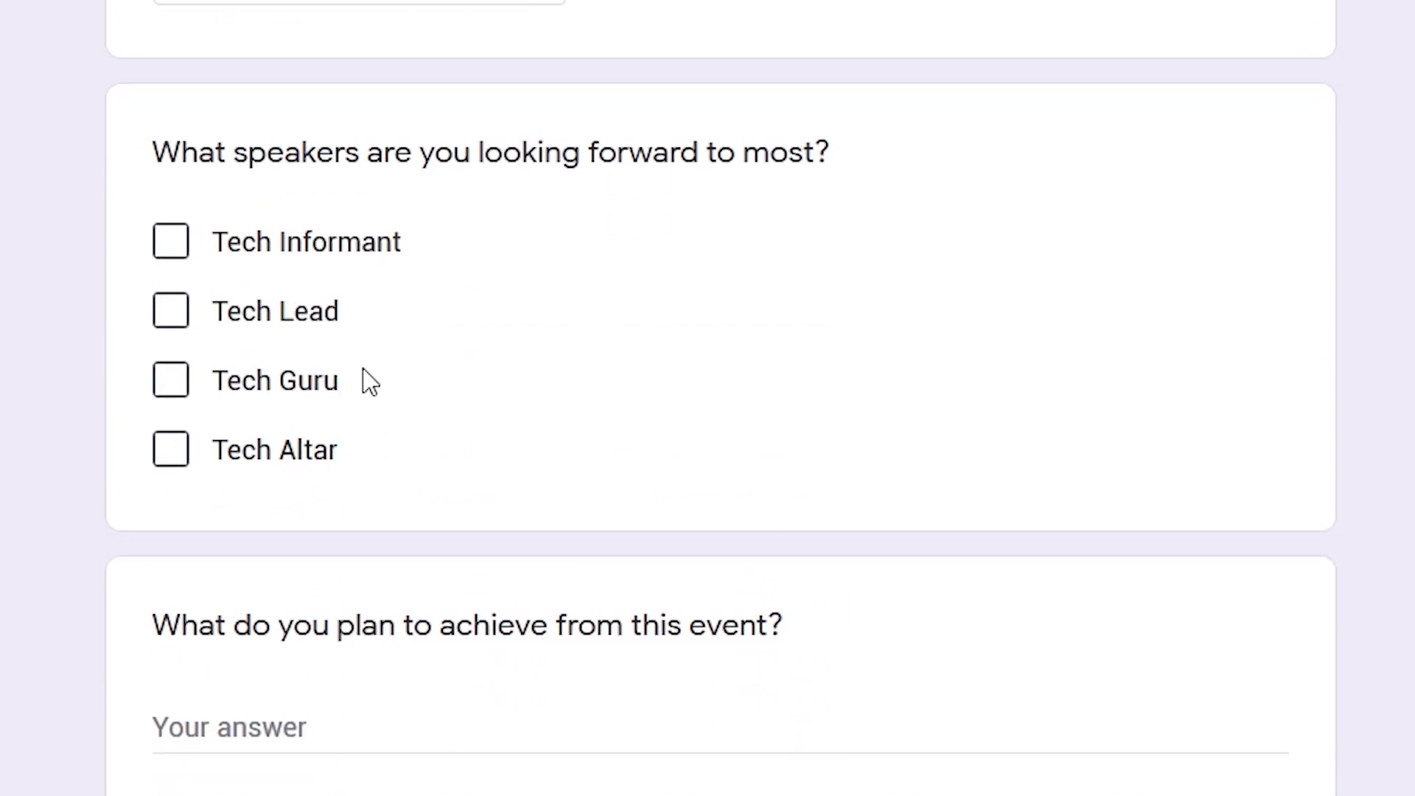
click(179, 247)
click(177, 451)
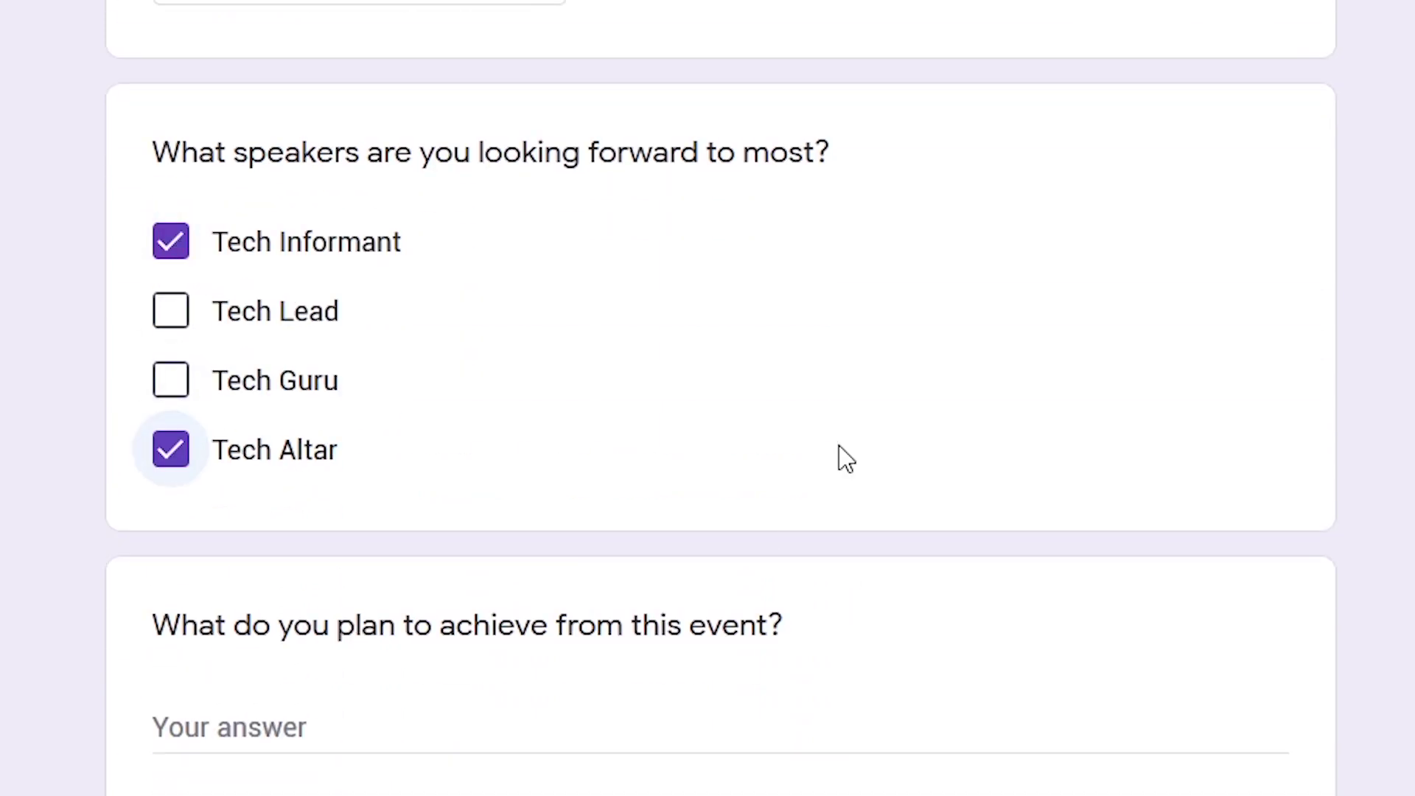
scroll(839, 445, down, 4)
click(745, 428)
text(I plan to achieve a lot in terms of learning how to code and have first experience on how cloud computing works.)
Rate location convenience 8, and skills Programming Pro, Gaming Basic, Cloud Computing Advance
scroll(779, 564, down, 5)
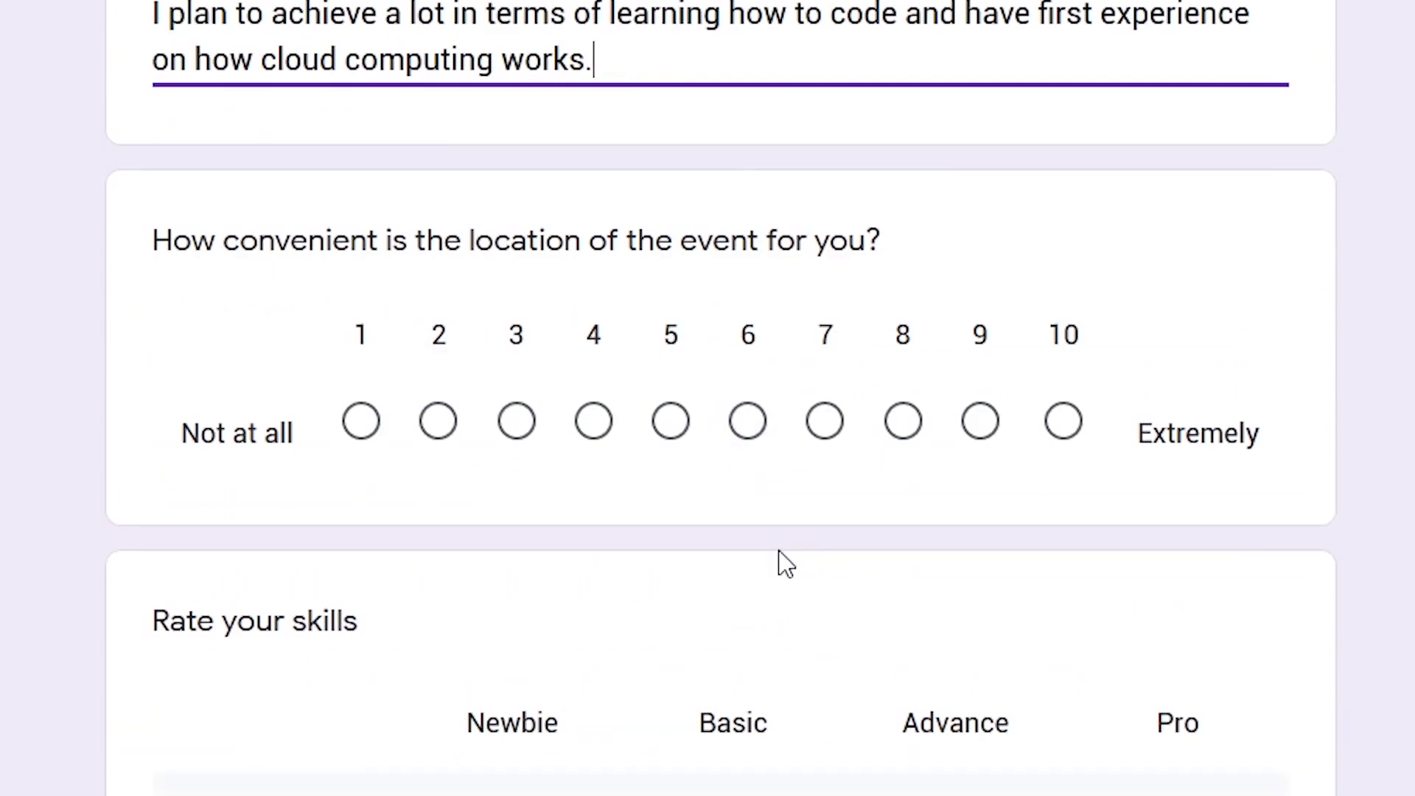
click(903, 421)
scroll(962, 560, down, 5)
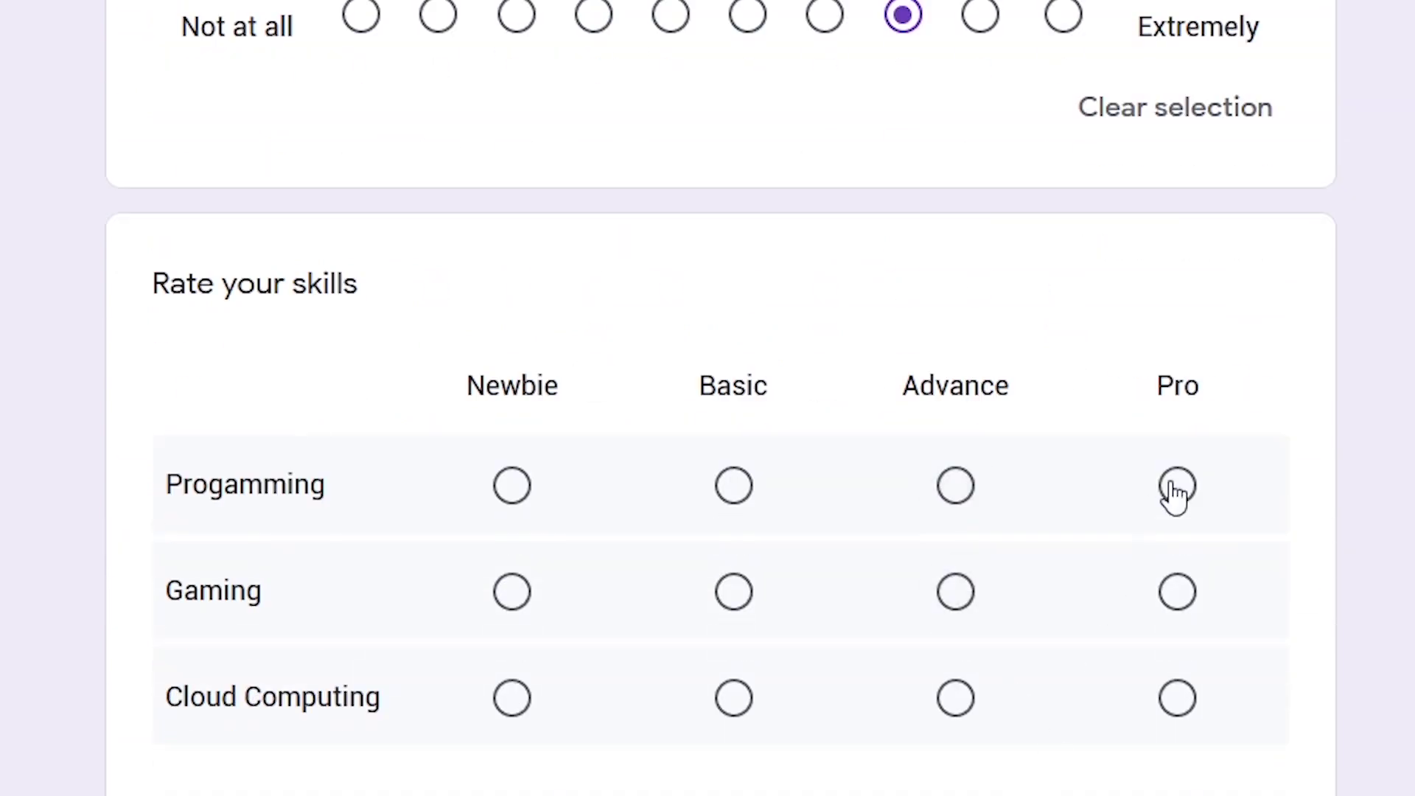
click(1175, 486)
click(735, 593)
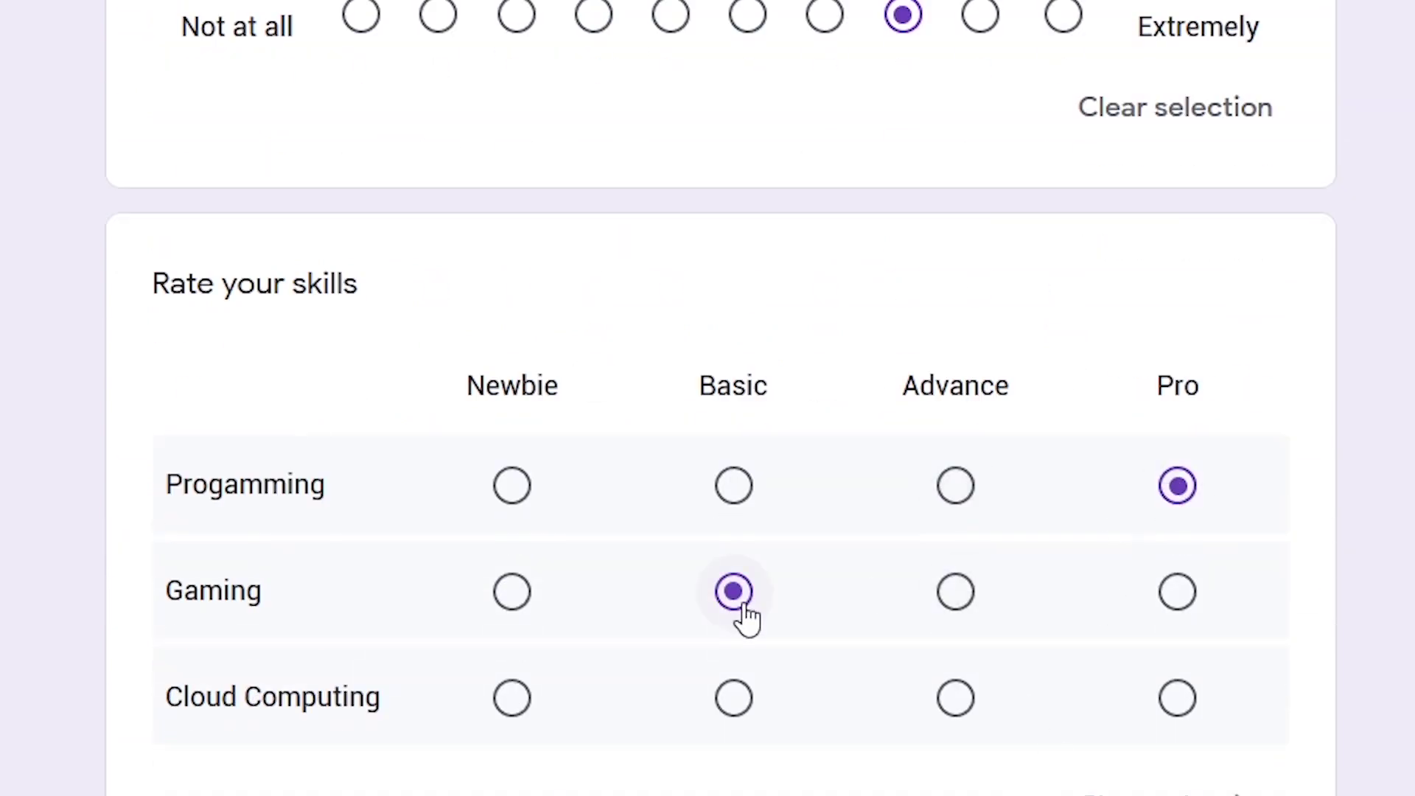
click(955, 697)
Choose sessions: Advanced Programming, Basic Gaming and Advanced Cloud Computing
scroll(1263, 766, down, 10)
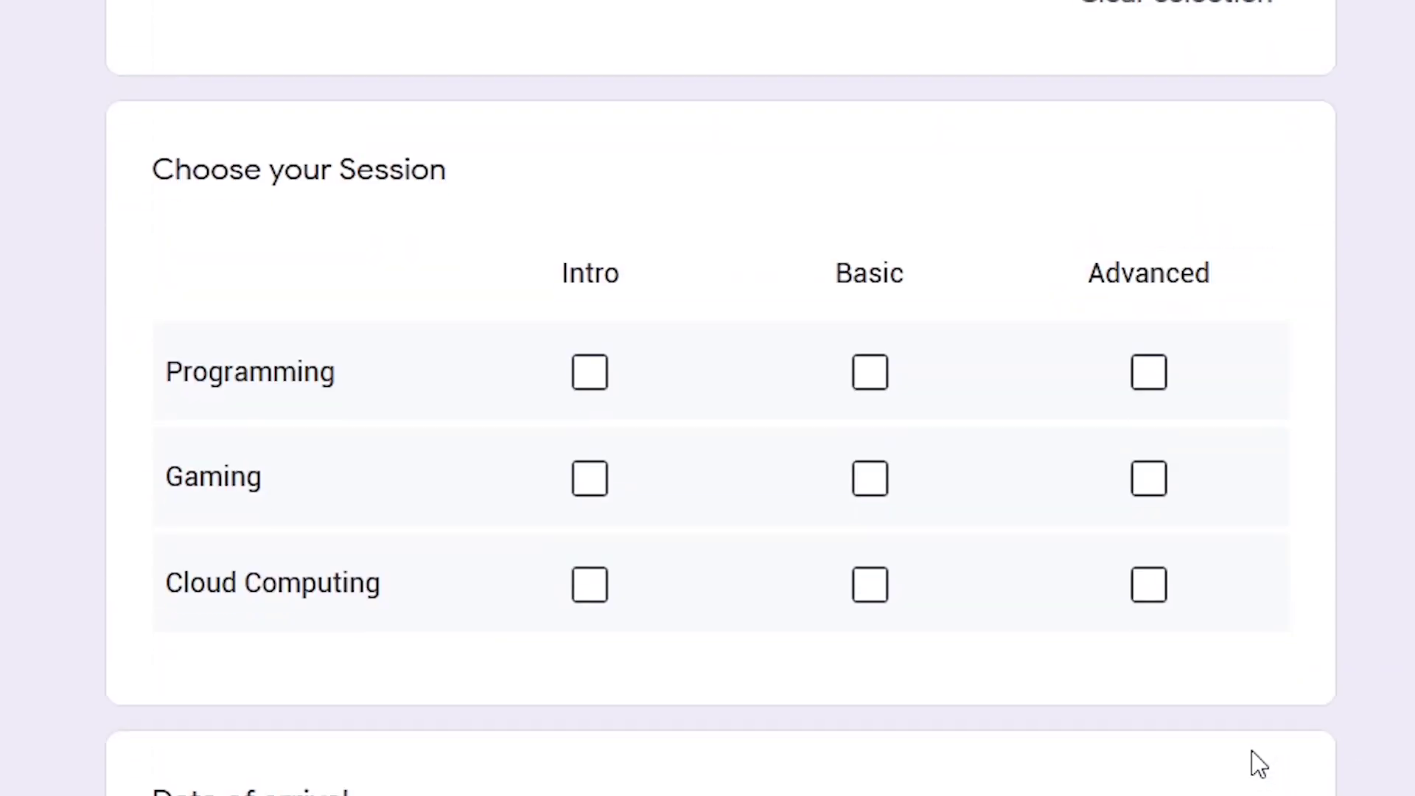
click(1149, 374)
click(869, 483)
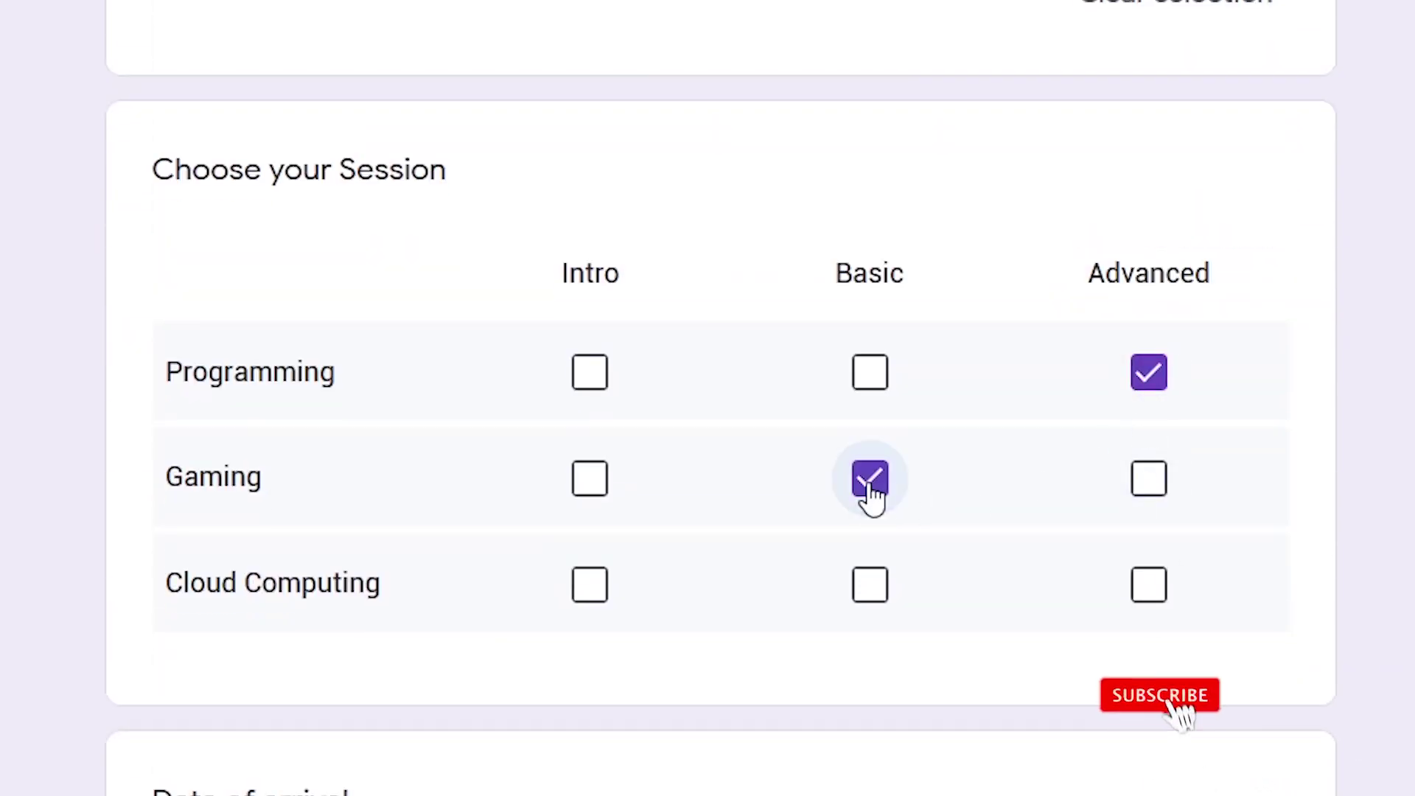
click(1149, 586)
Enter the arrival date as 07/10
scroll(1024, 700, down, 5)
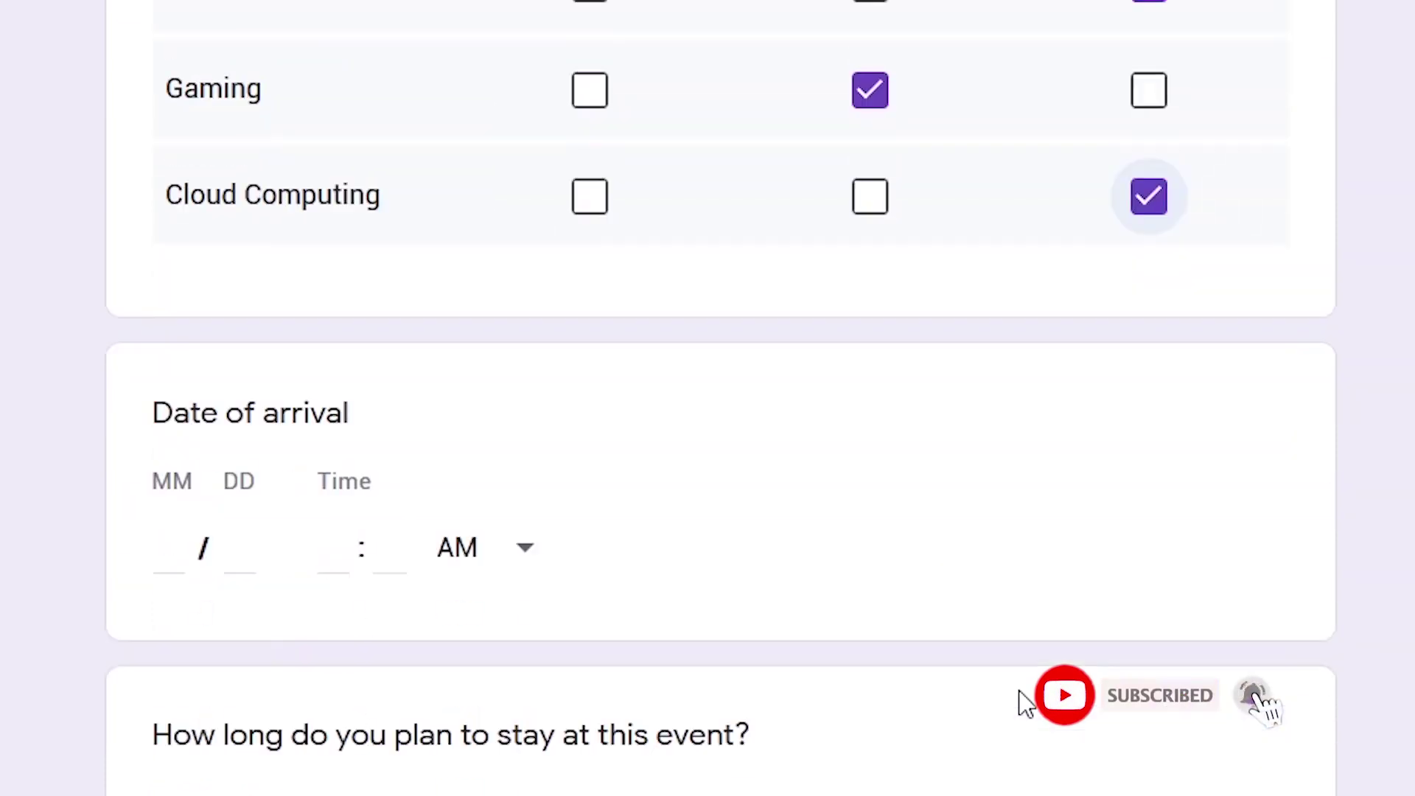
scroll(1024, 700, down, 3)
click(170, 325)
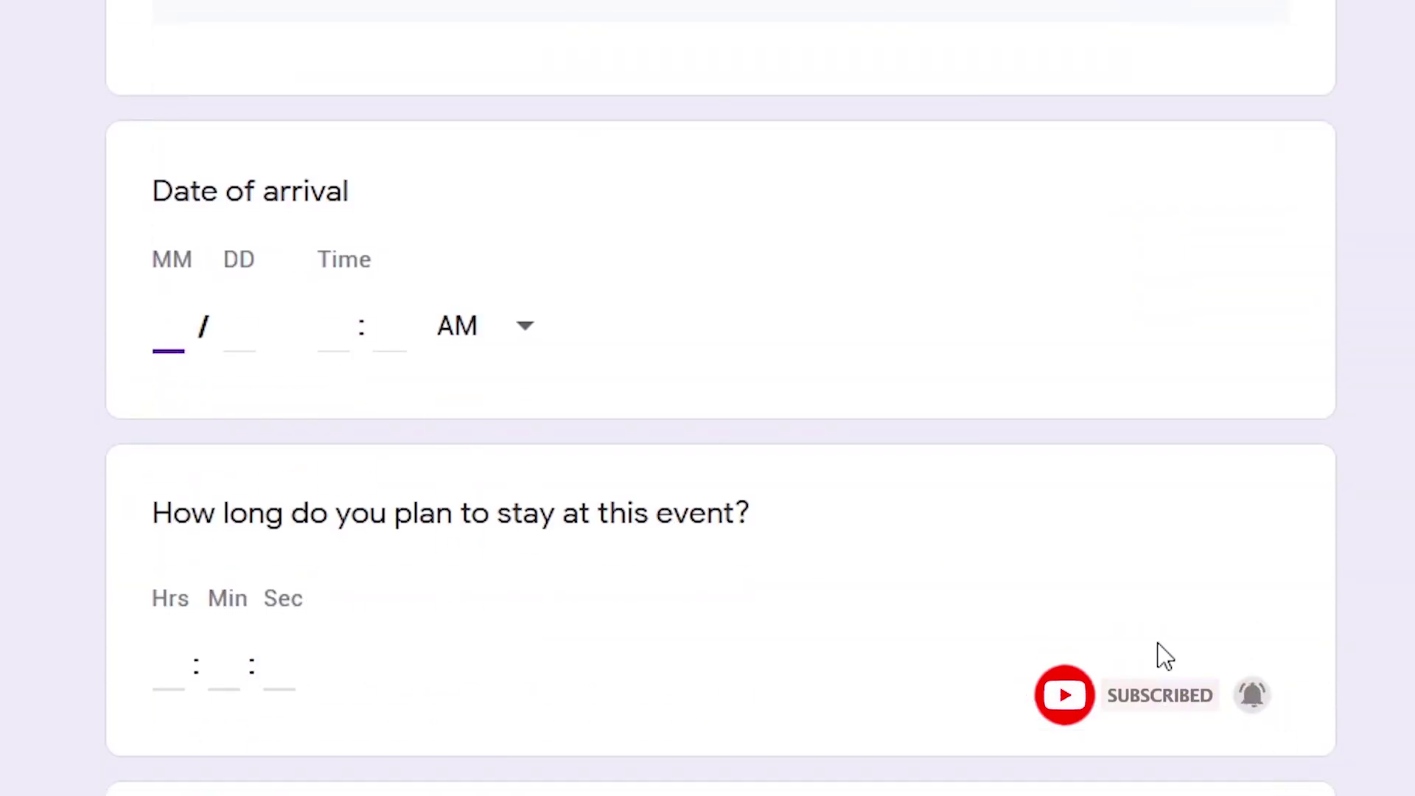
text(07)
key(Tab)
text(10)
key(Tab)
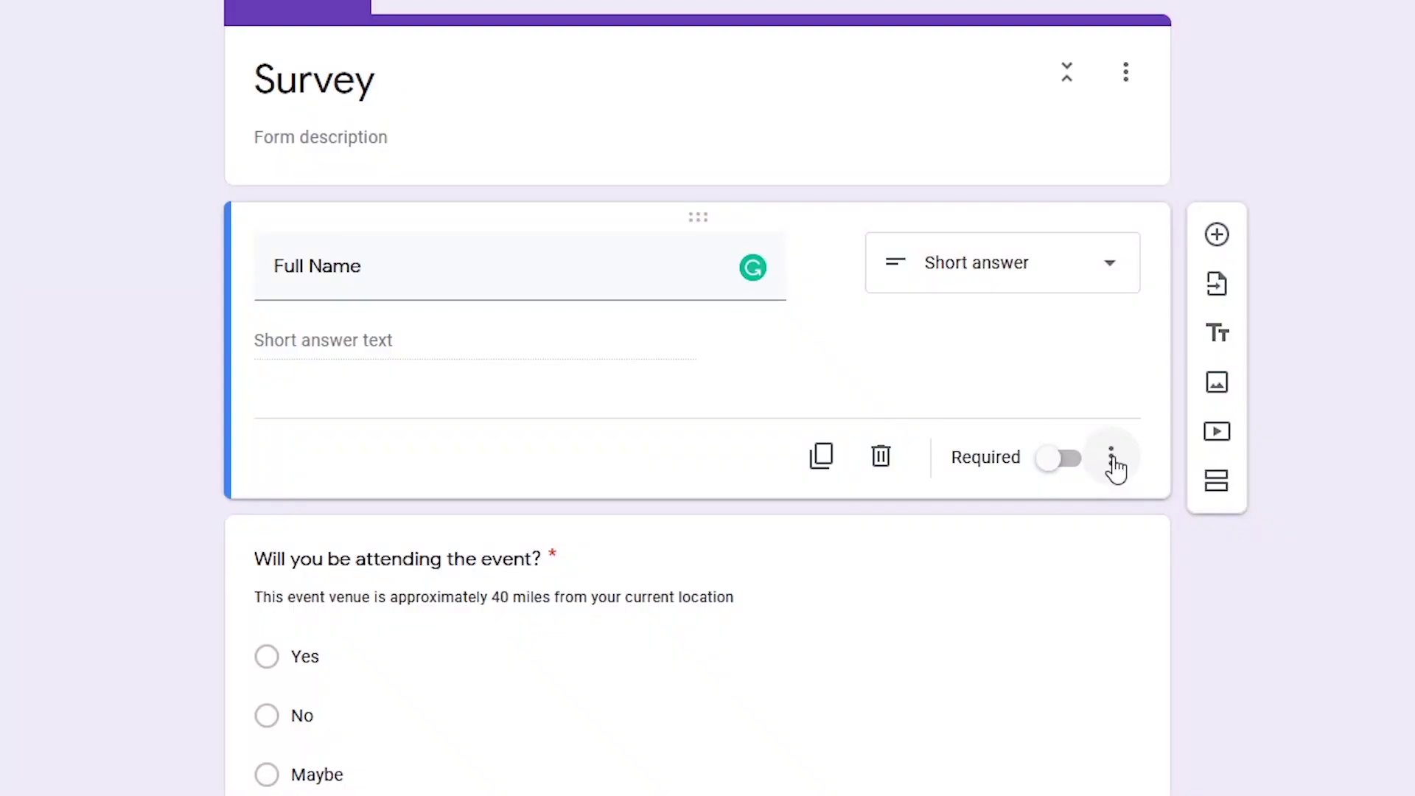
Duplicate and delete a copy of the Full Name question, then switch its Required toggle on
click(1112, 458)
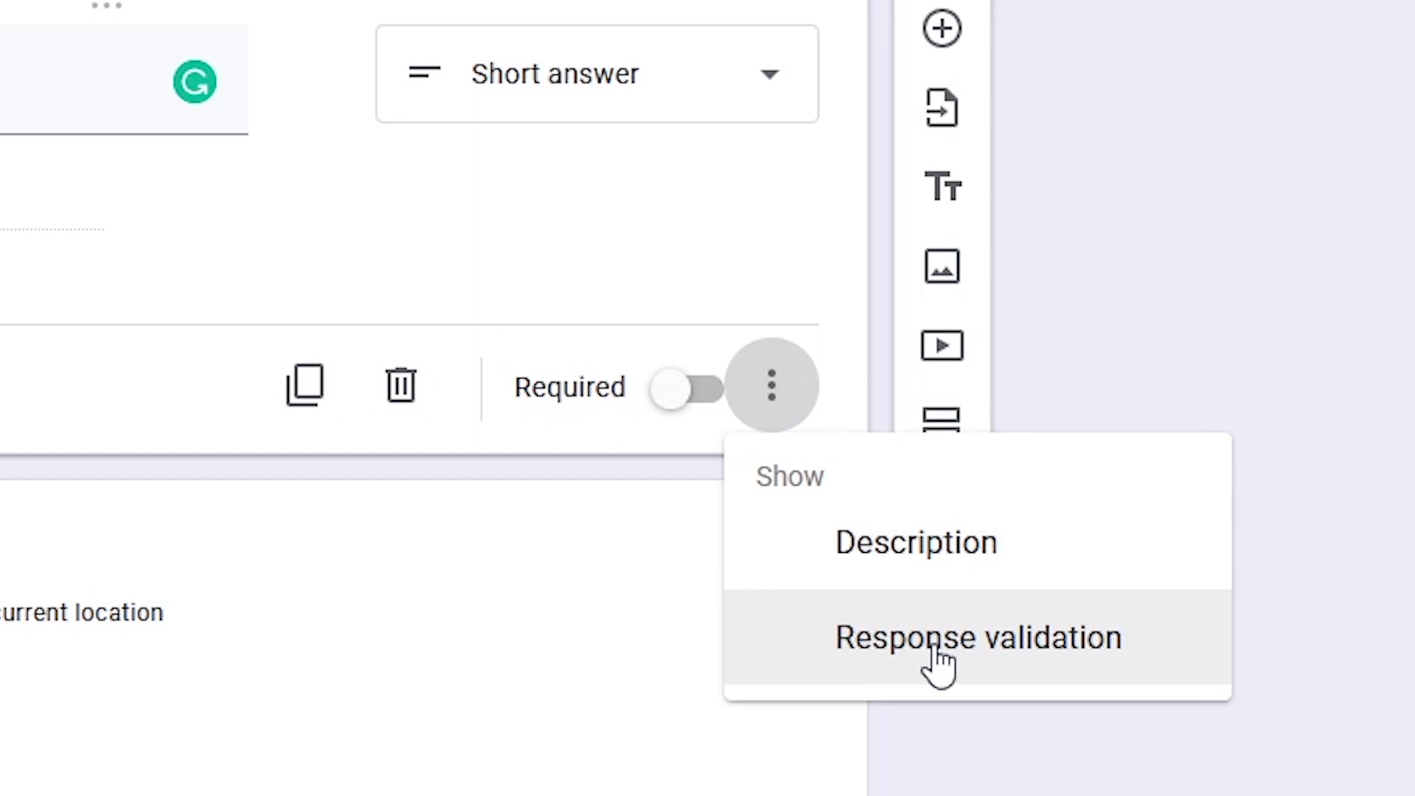
click(772, 403)
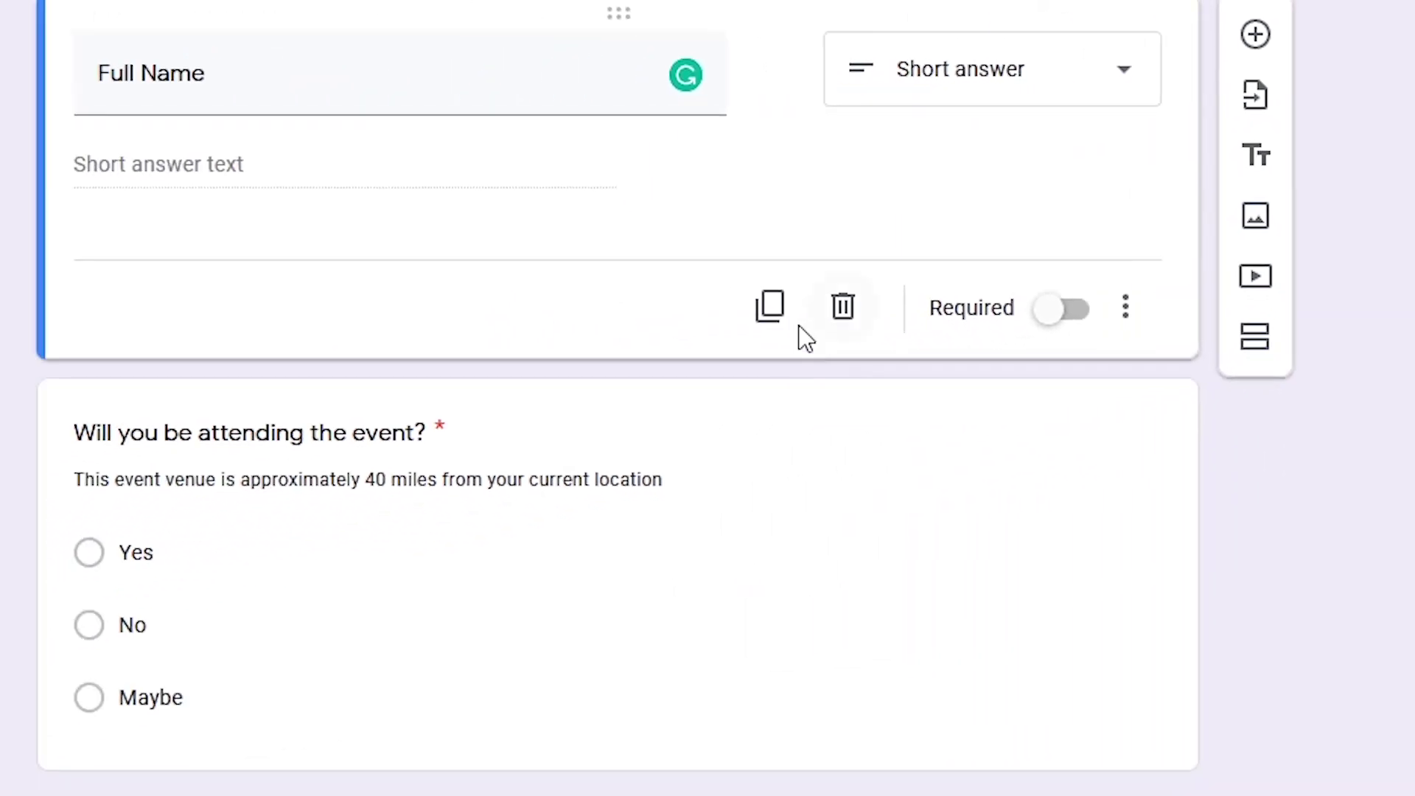
click(769, 313)
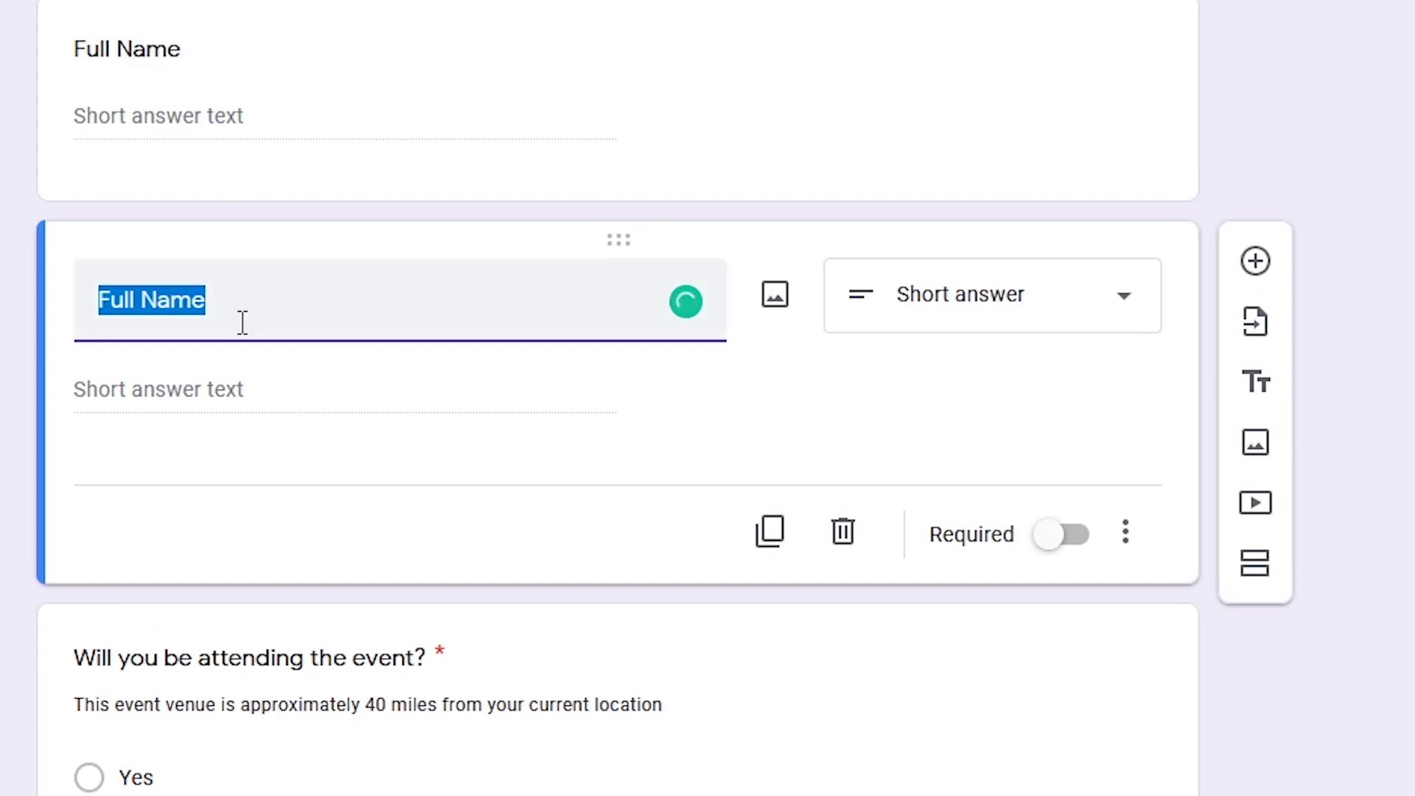
click(844, 534)
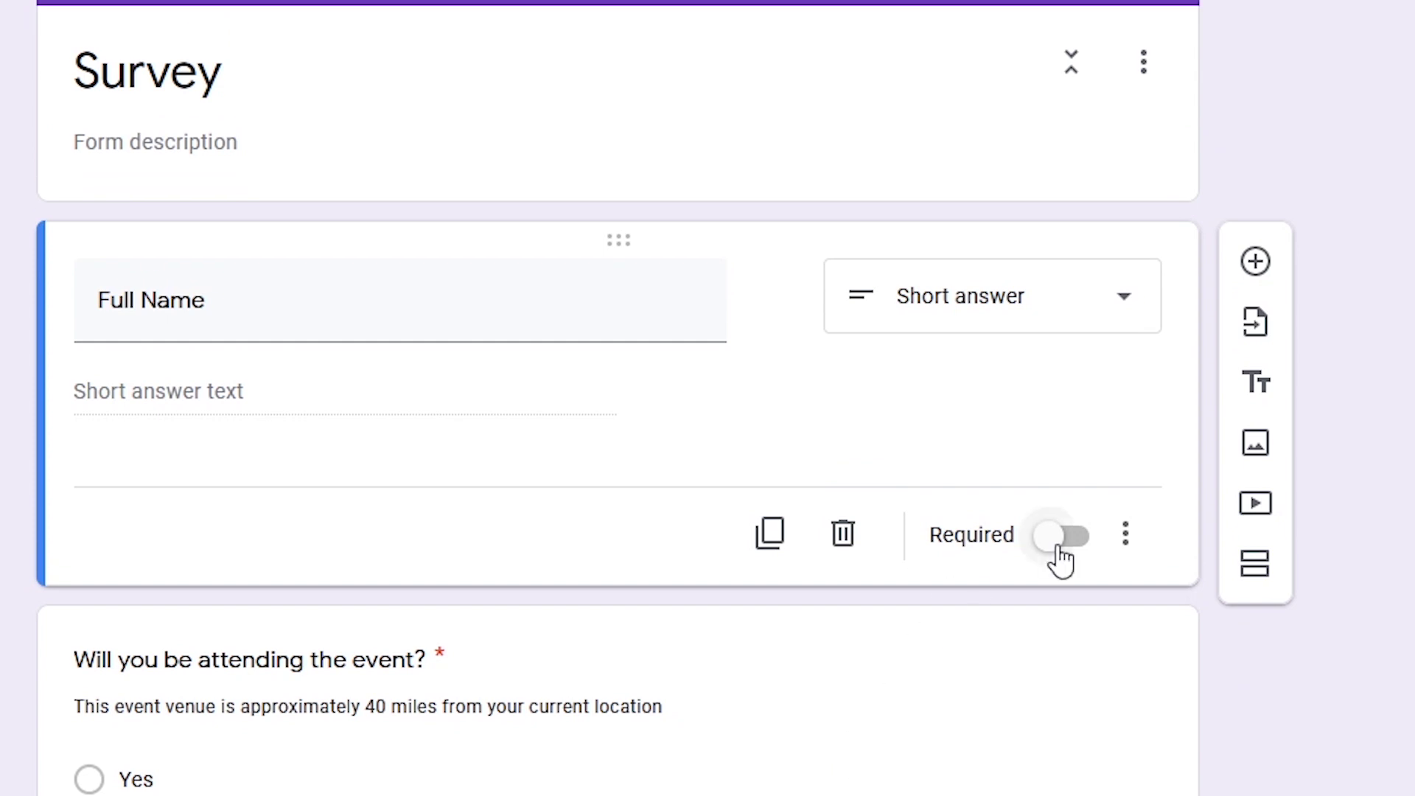
click(1061, 536)
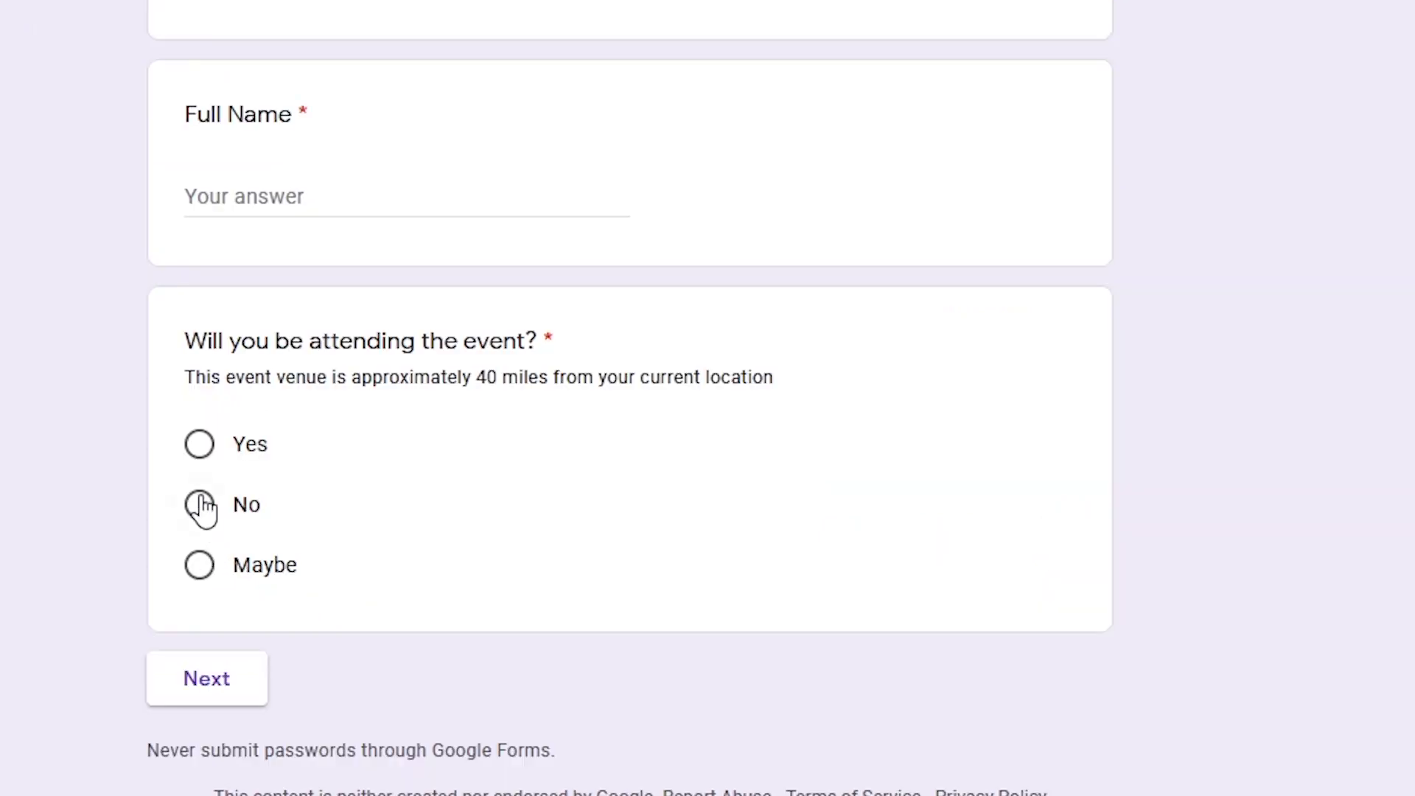
In preview, answer Yes and press Next with Full Name, then Phone, blank to trigger 'This is a required question'
click(199, 446)
click(228, 700)
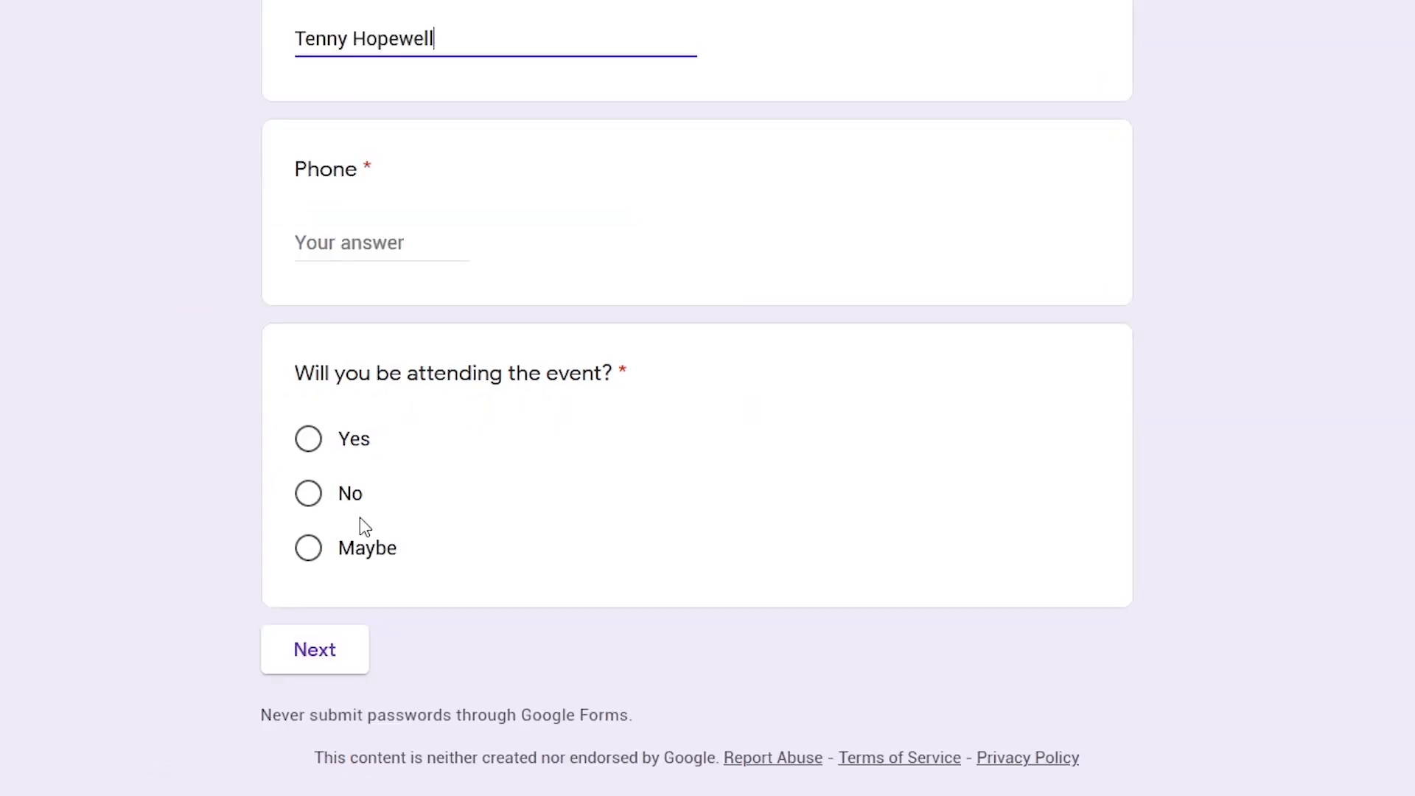
click(319, 668)
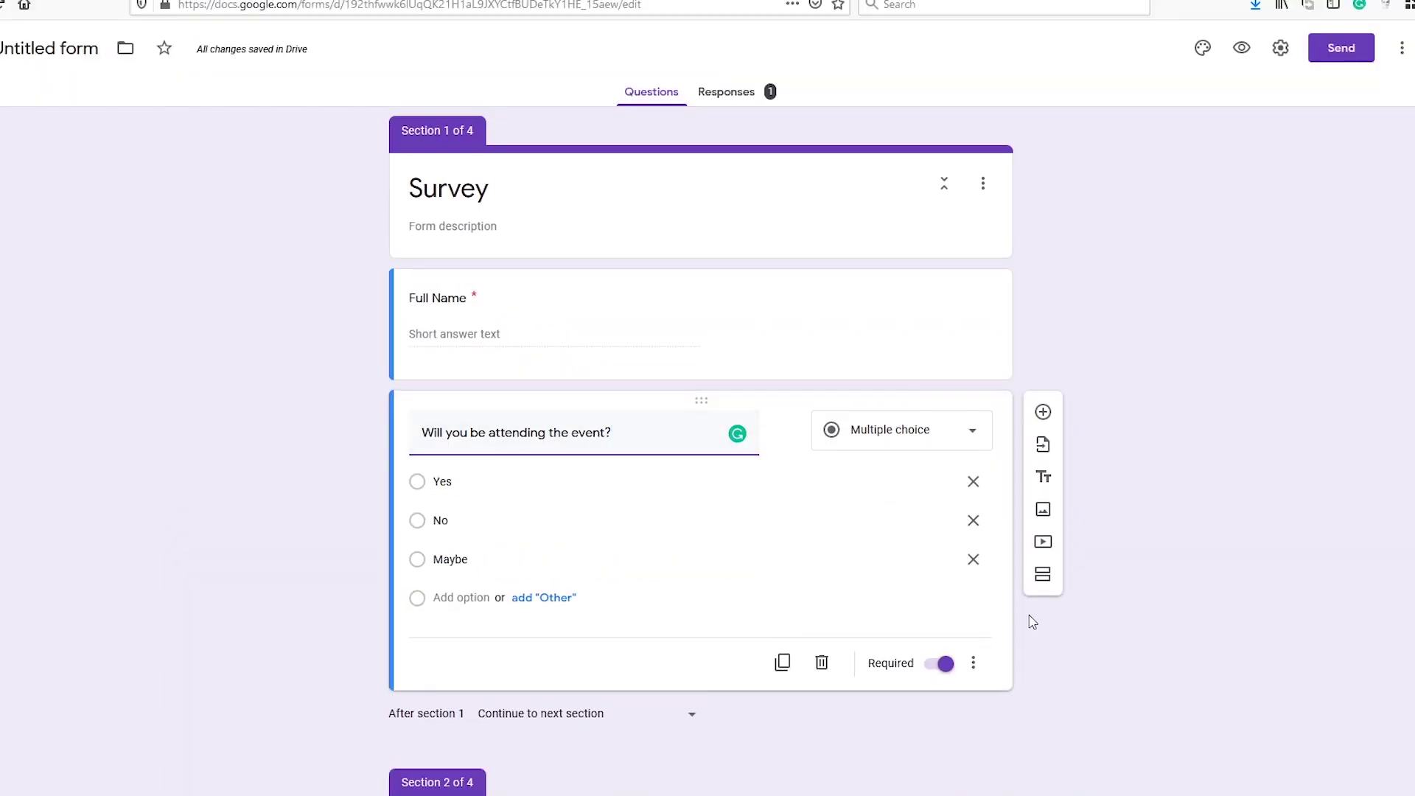
Add a description to the attendance question stating the venue is about 40 miles away
scroll(1040, 612, down, 3)
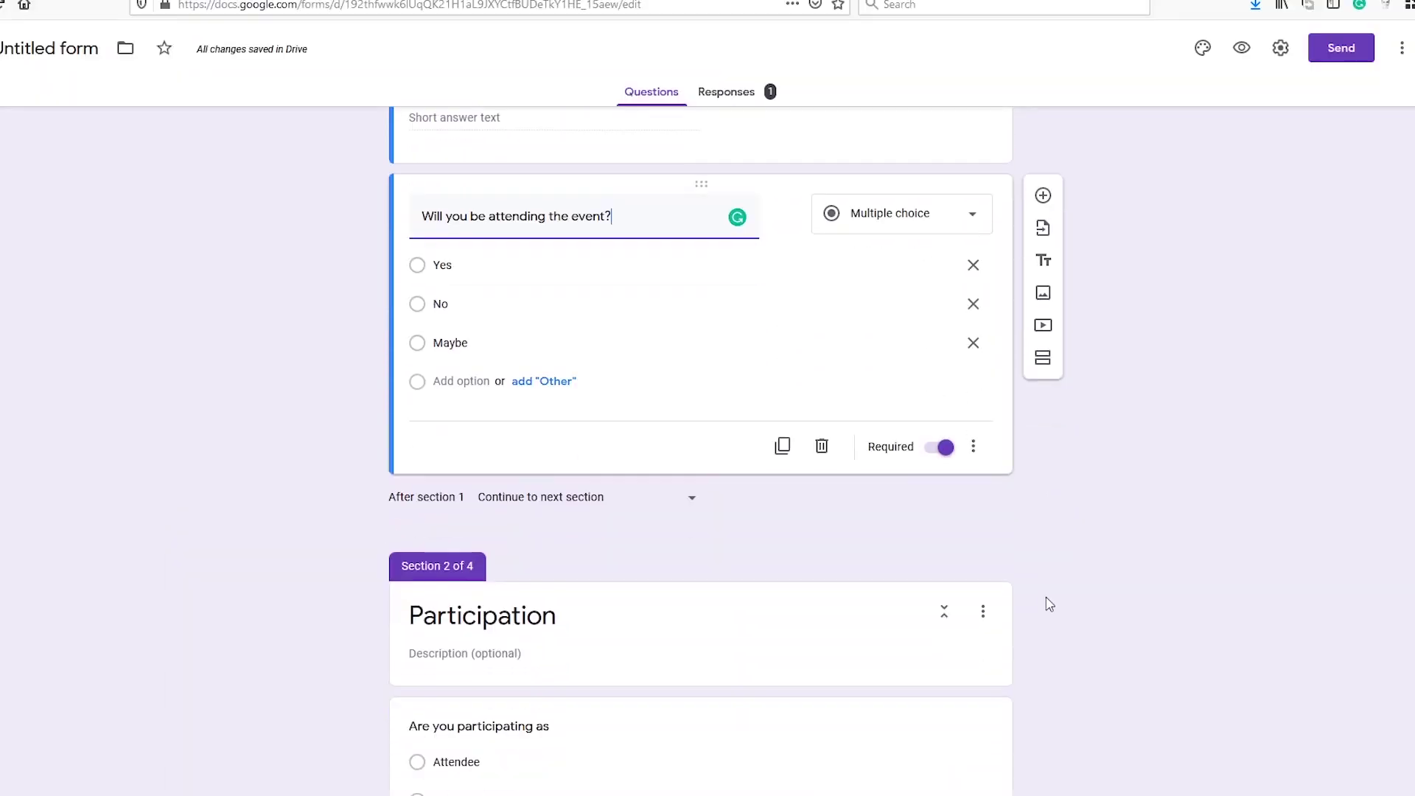
click(974, 445)
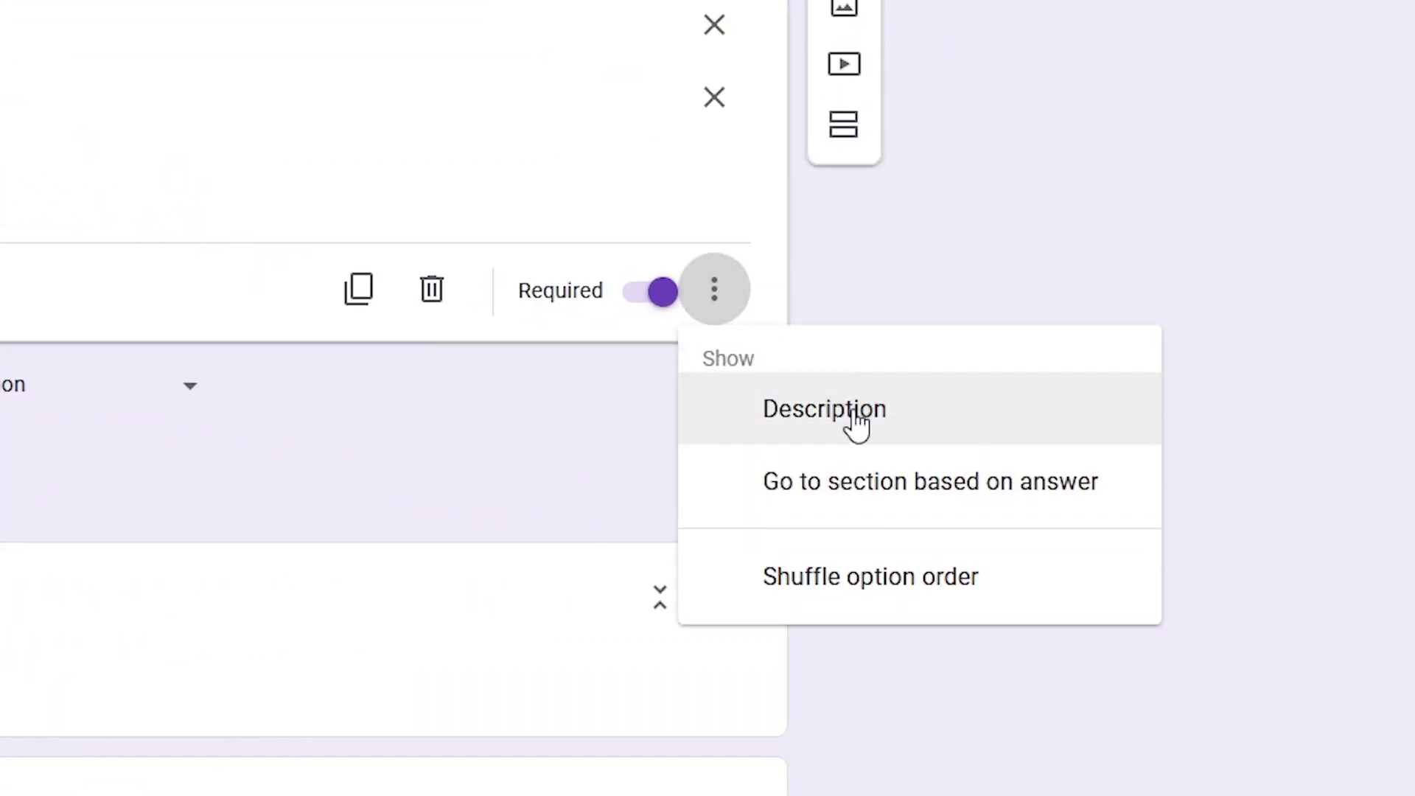
click(856, 422)
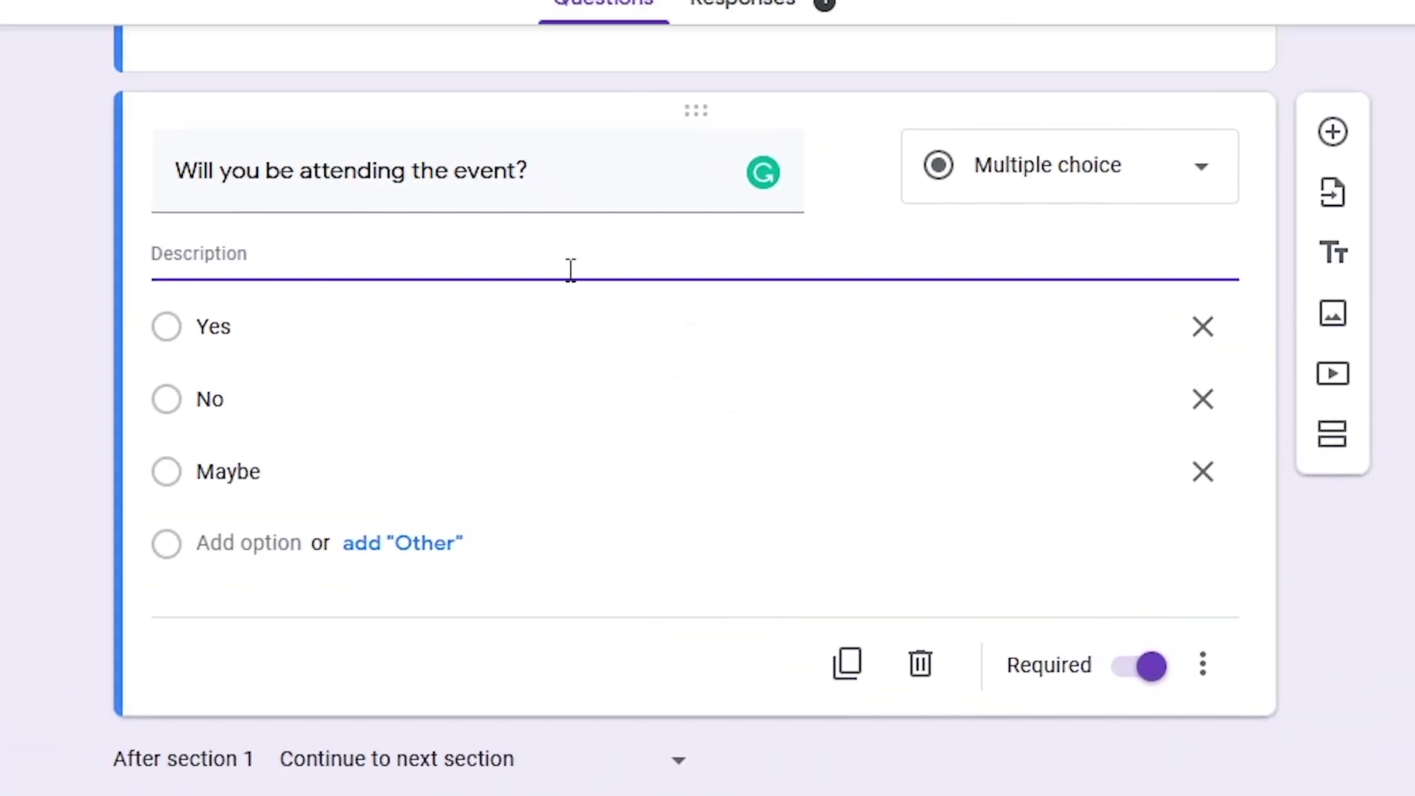
text(This event venue is approximately 40 miles from your current location)
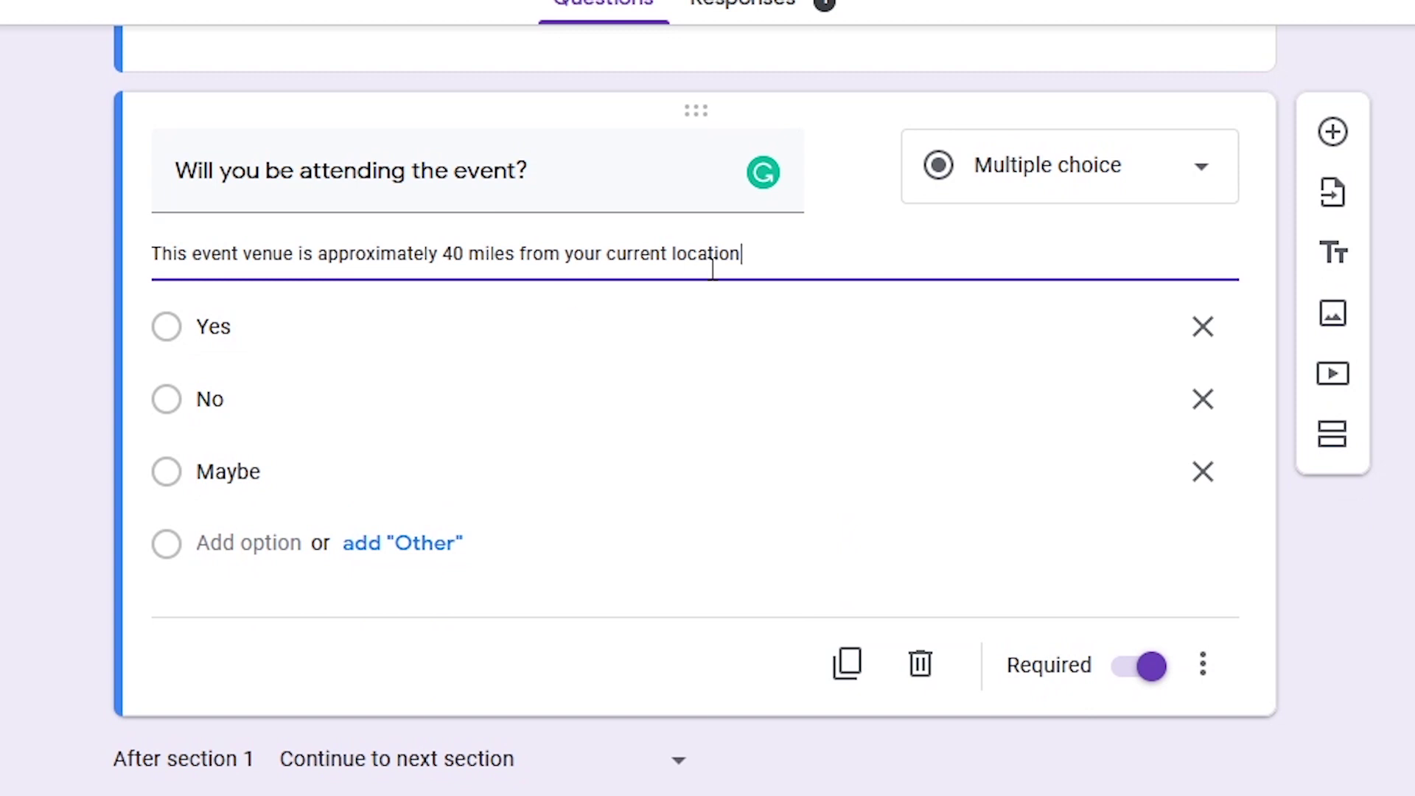
triple_click(546, 170)
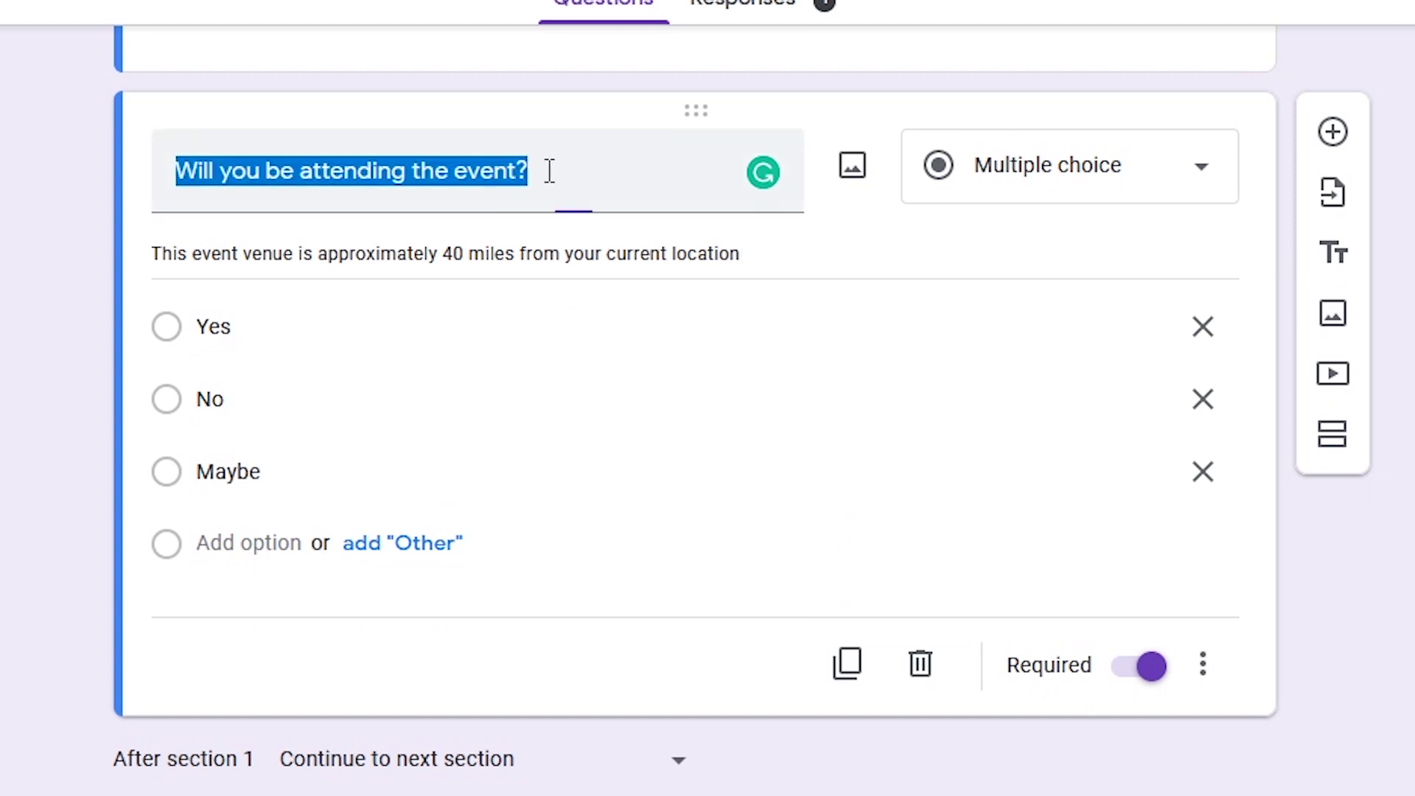
triple_click(564, 264)
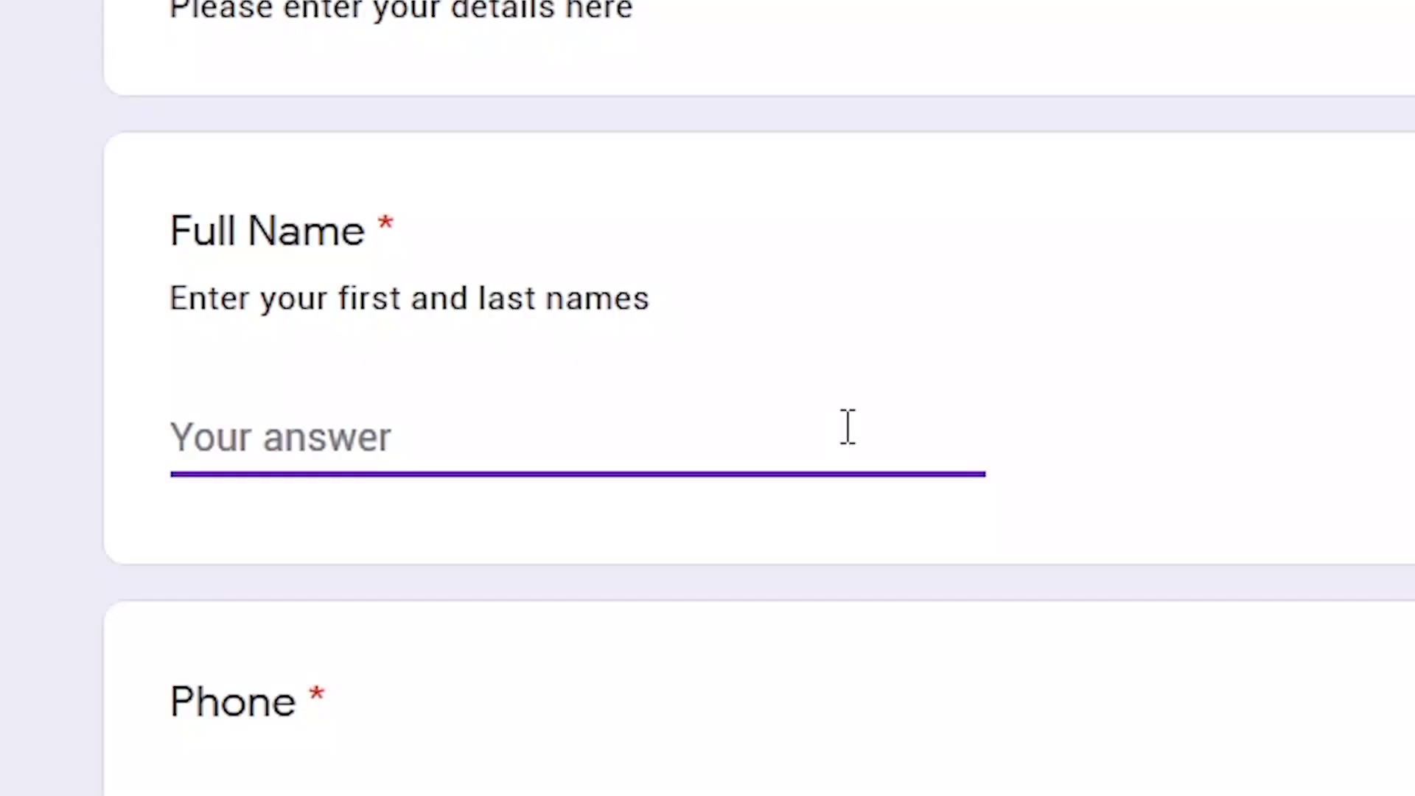
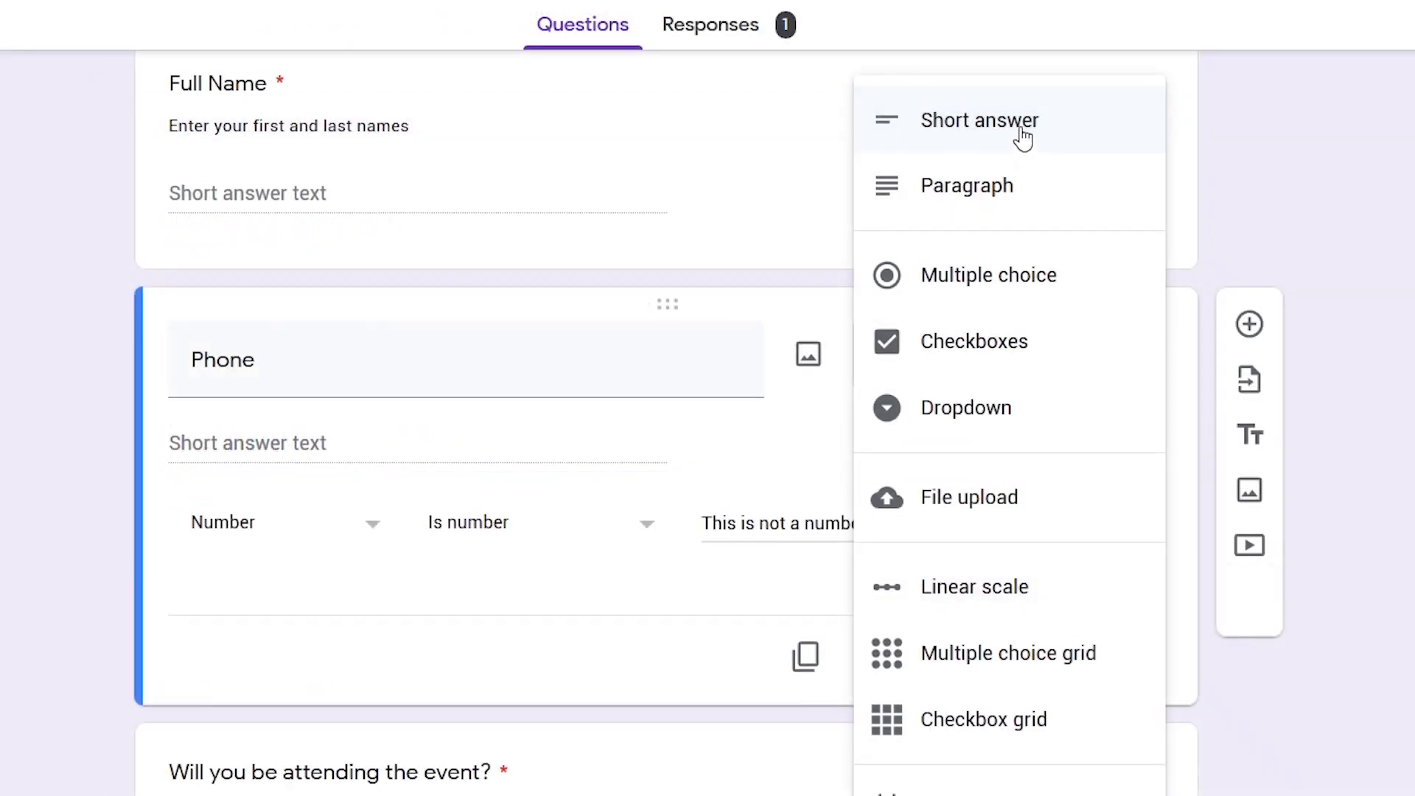
Enter the respondent's full name and keep the Phone question as a short answer
click(1023, 139)
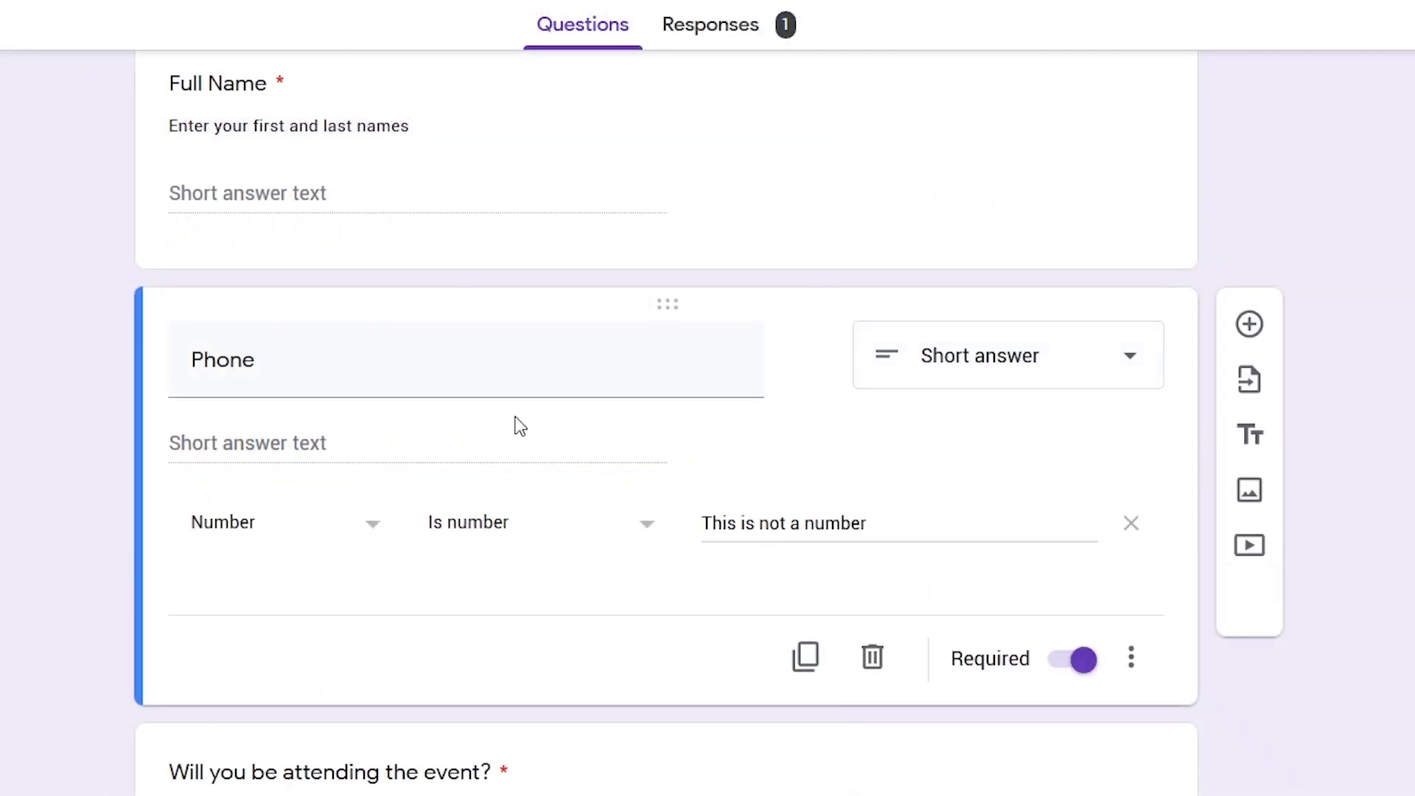
click(1131, 657)
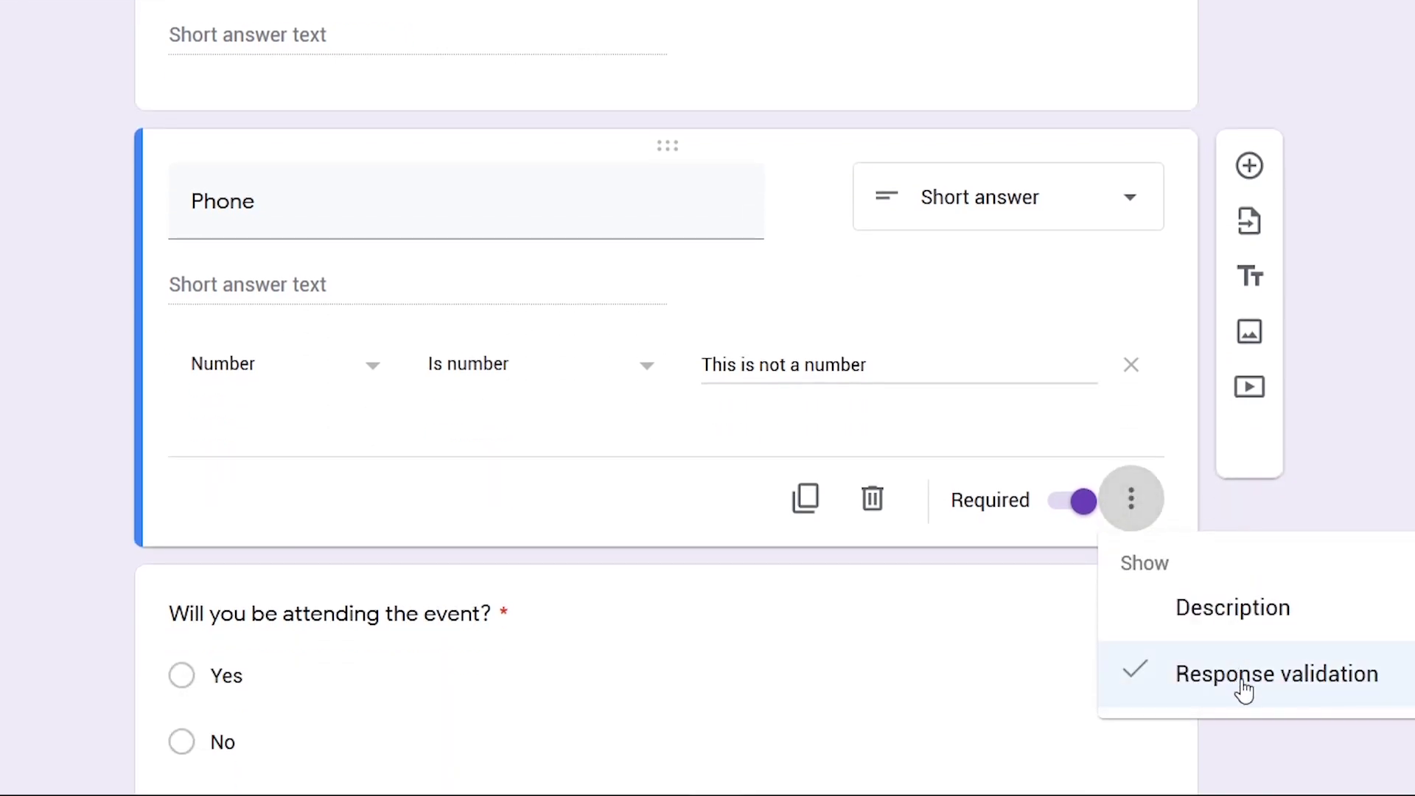
scroll(1269, 498, down, 2)
scroll(852, 243, up, 2)
click(851, 243)
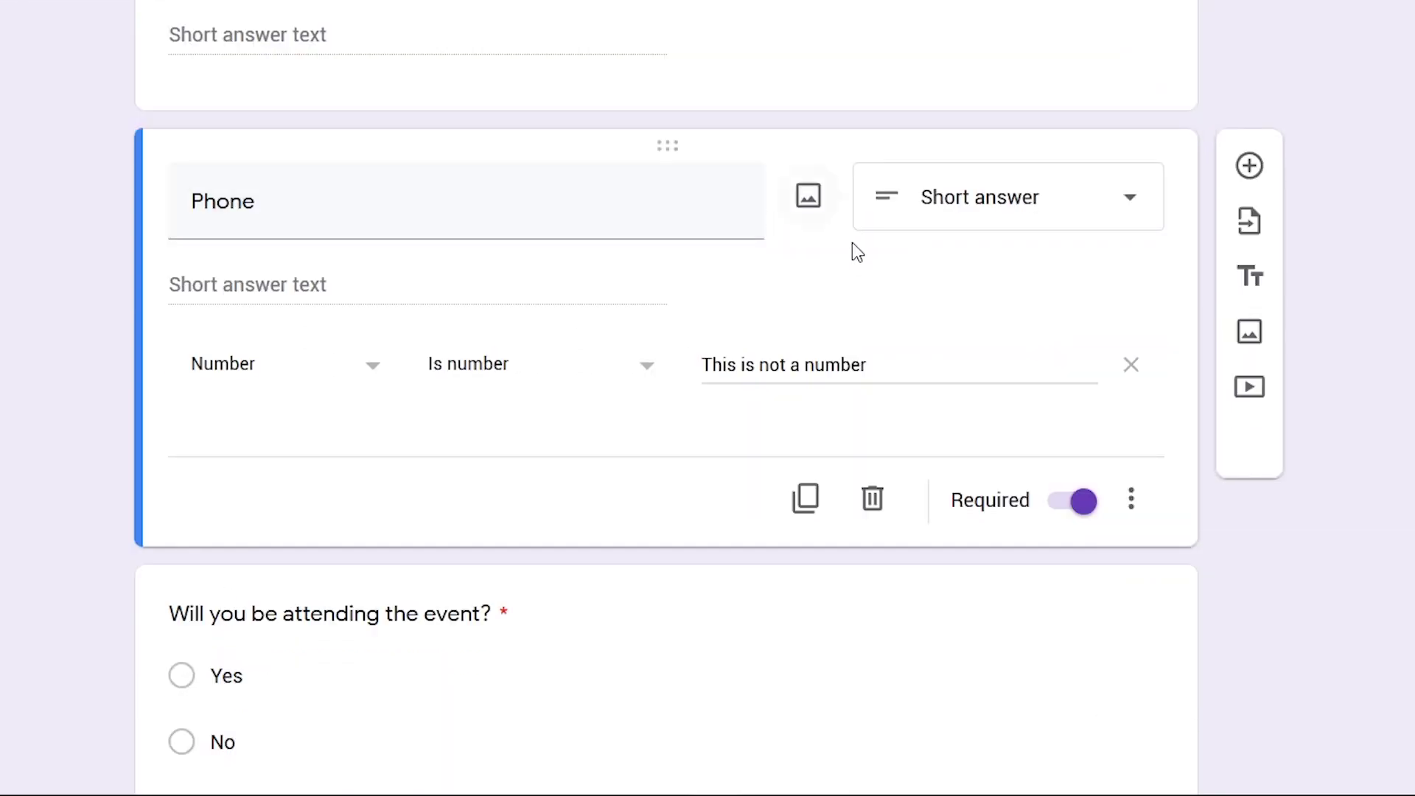
Set Phone validation to Number > Is number with the error 'This is not a number'
click(253, 381)
click(250, 366)
click(575, 376)
click(549, 372)
click(648, 367)
click(654, 376)
click(870, 370)
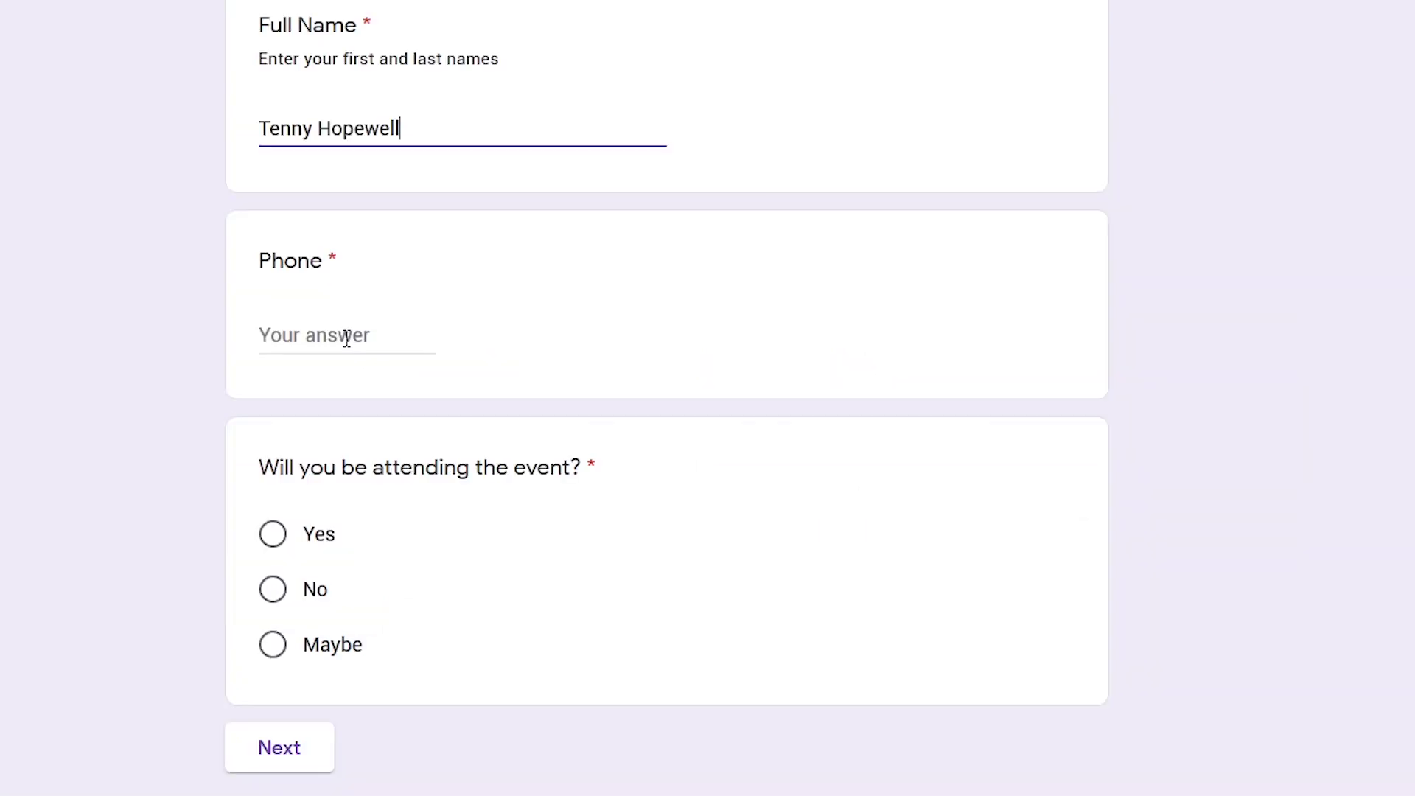
Type 'yt' into the preview's Phone field and extend the goal answer to 'Learn and networking'
click(346, 338)
text(yt)
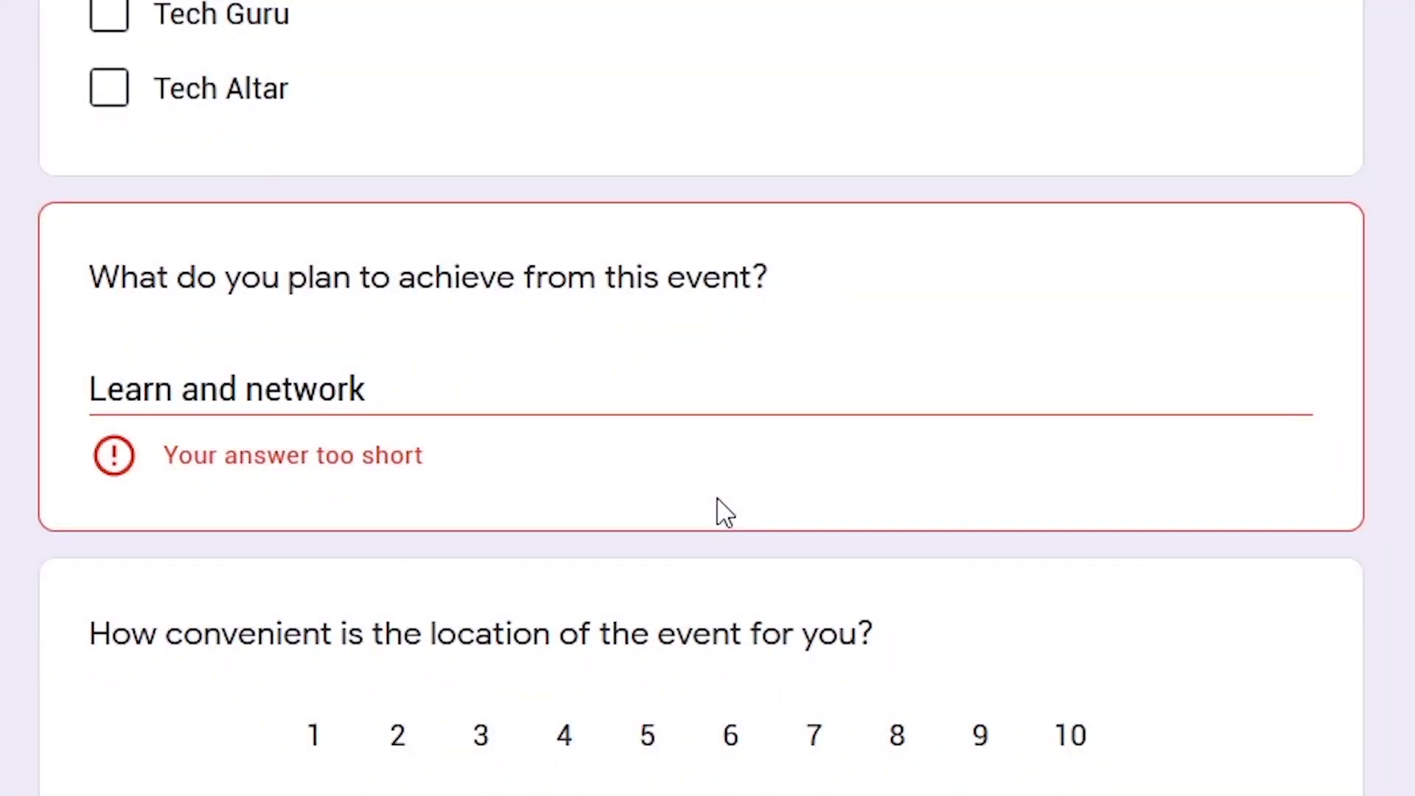
click(383, 392)
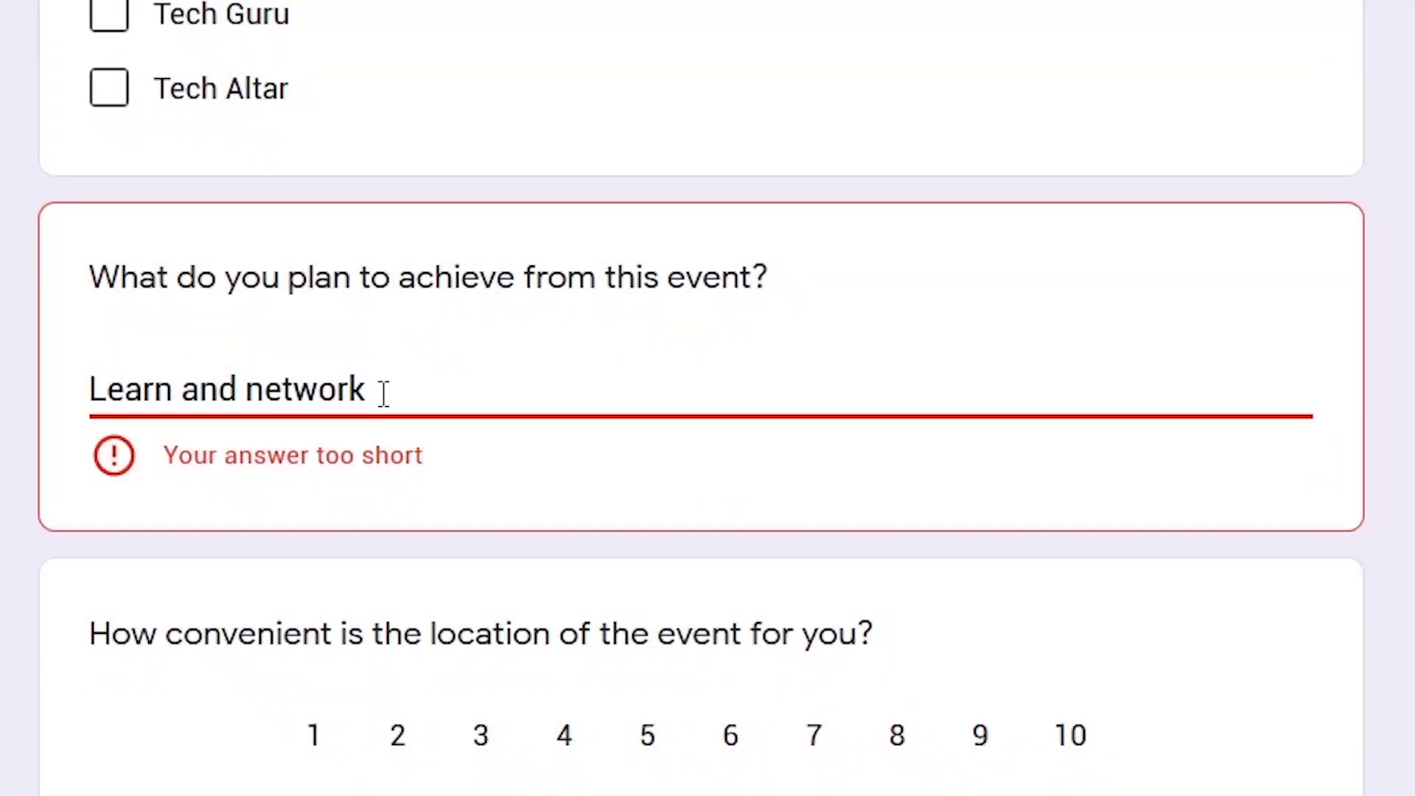
text(ing)
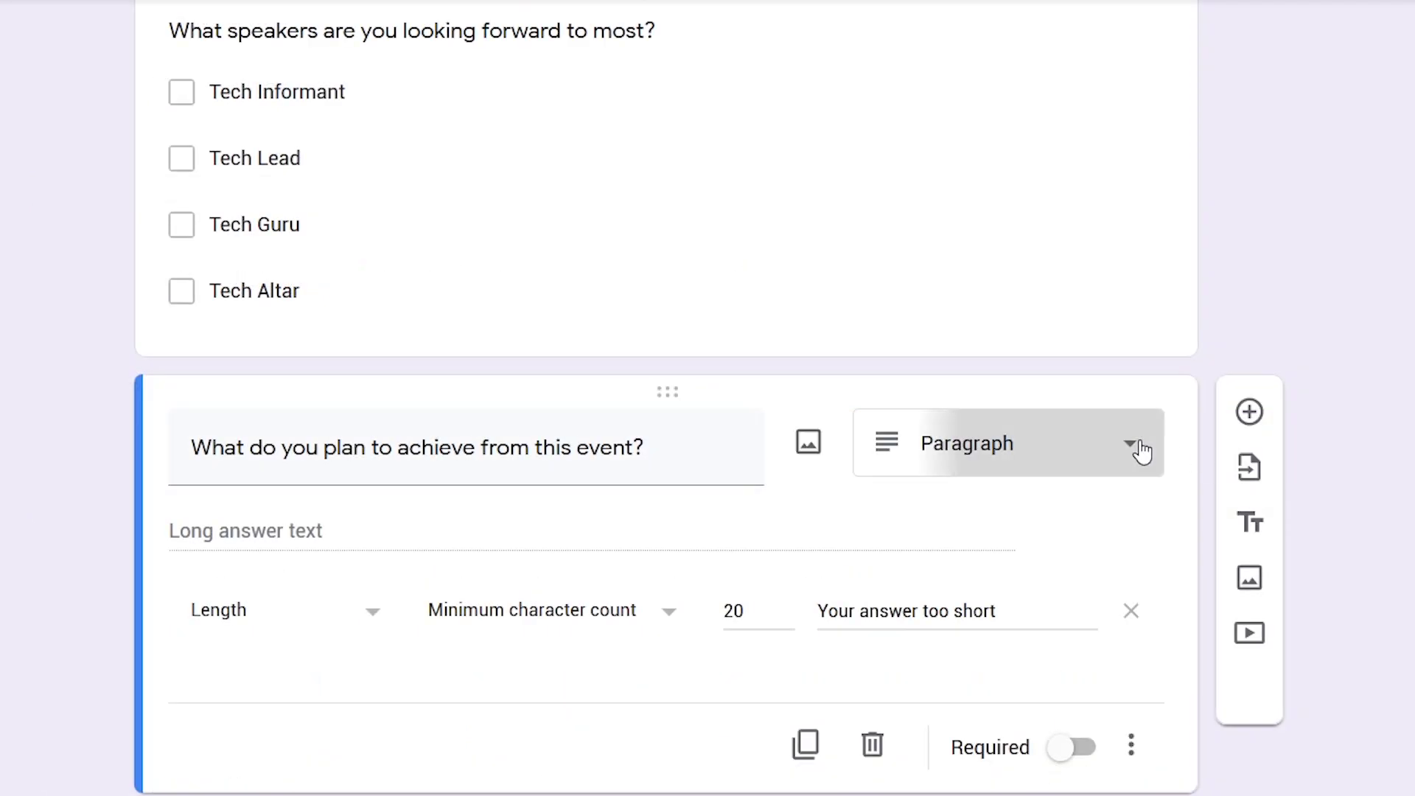
Change the achievement question's type to Paragraph
click(1140, 451)
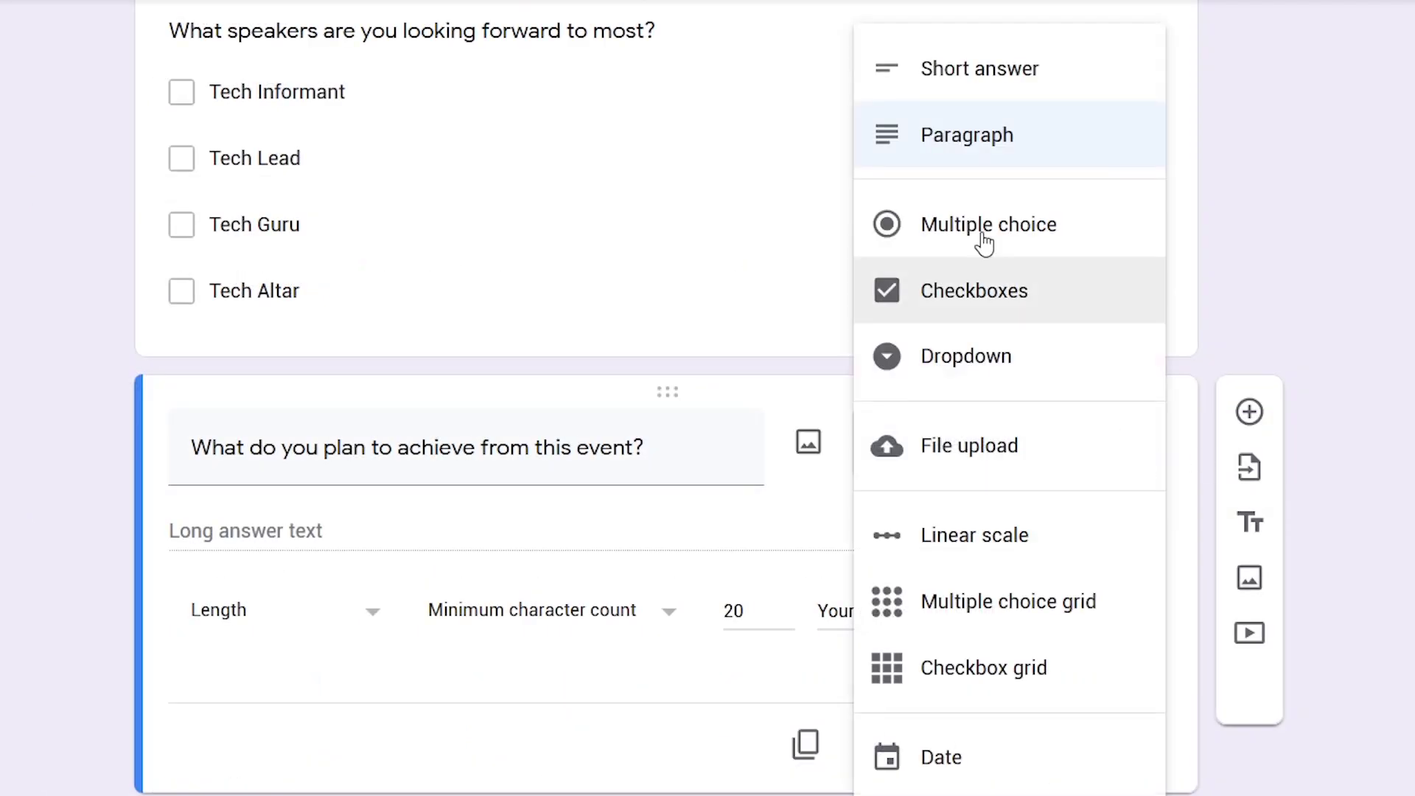
click(1011, 144)
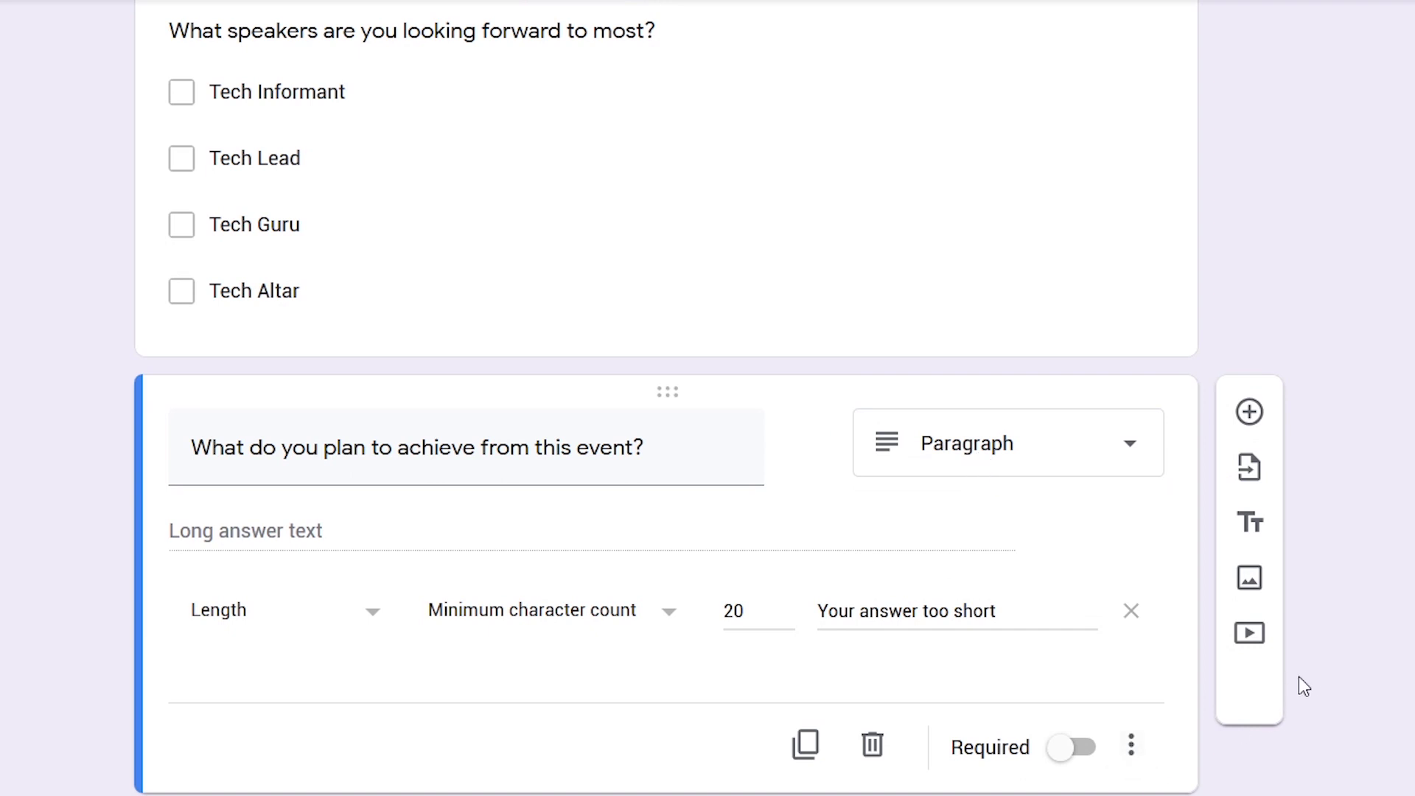
scroll(1303, 682, down, 4)
click(1131, 452)
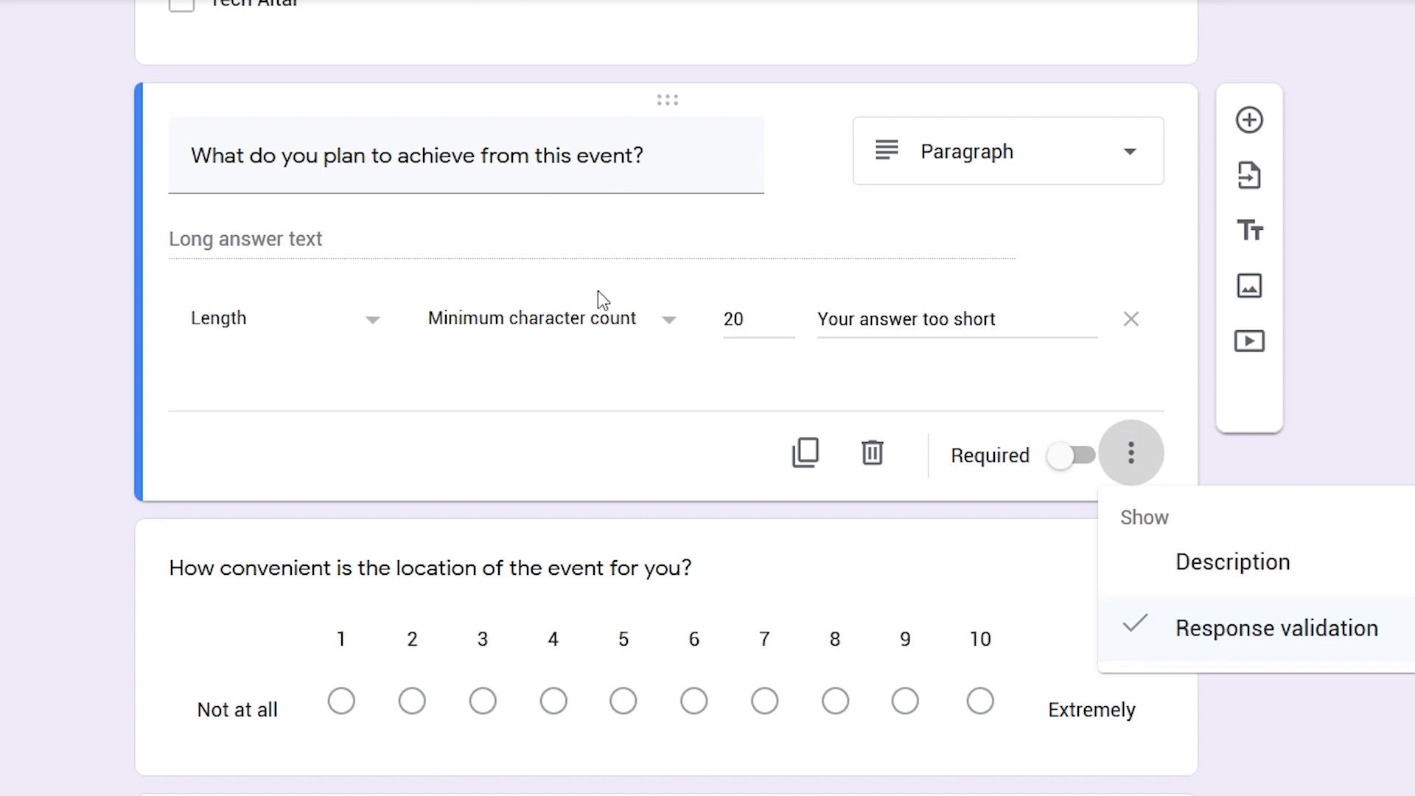
click(361, 405)
Set its validation to Length > Minimum character count 20 with a too-short error message
click(325, 323)
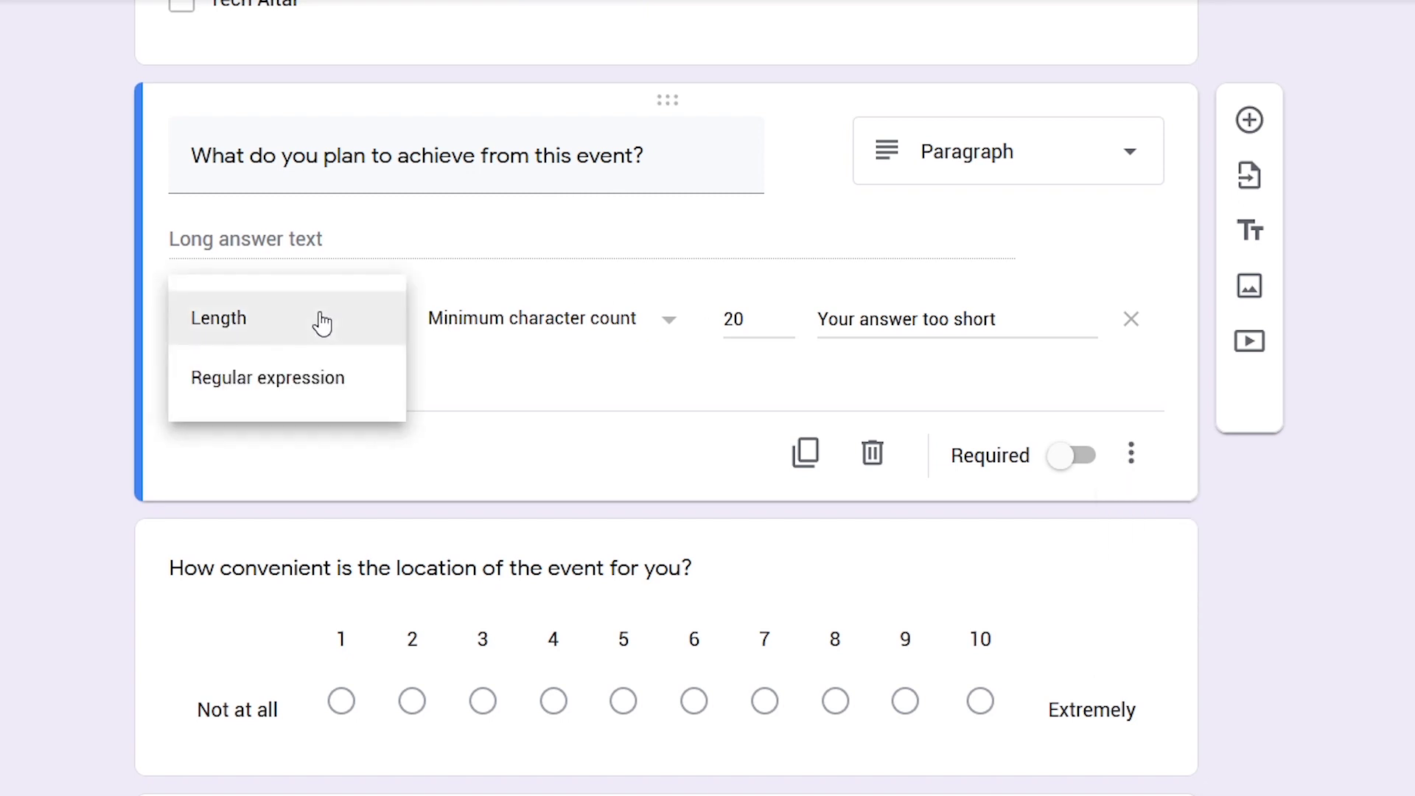
click(315, 319)
click(515, 324)
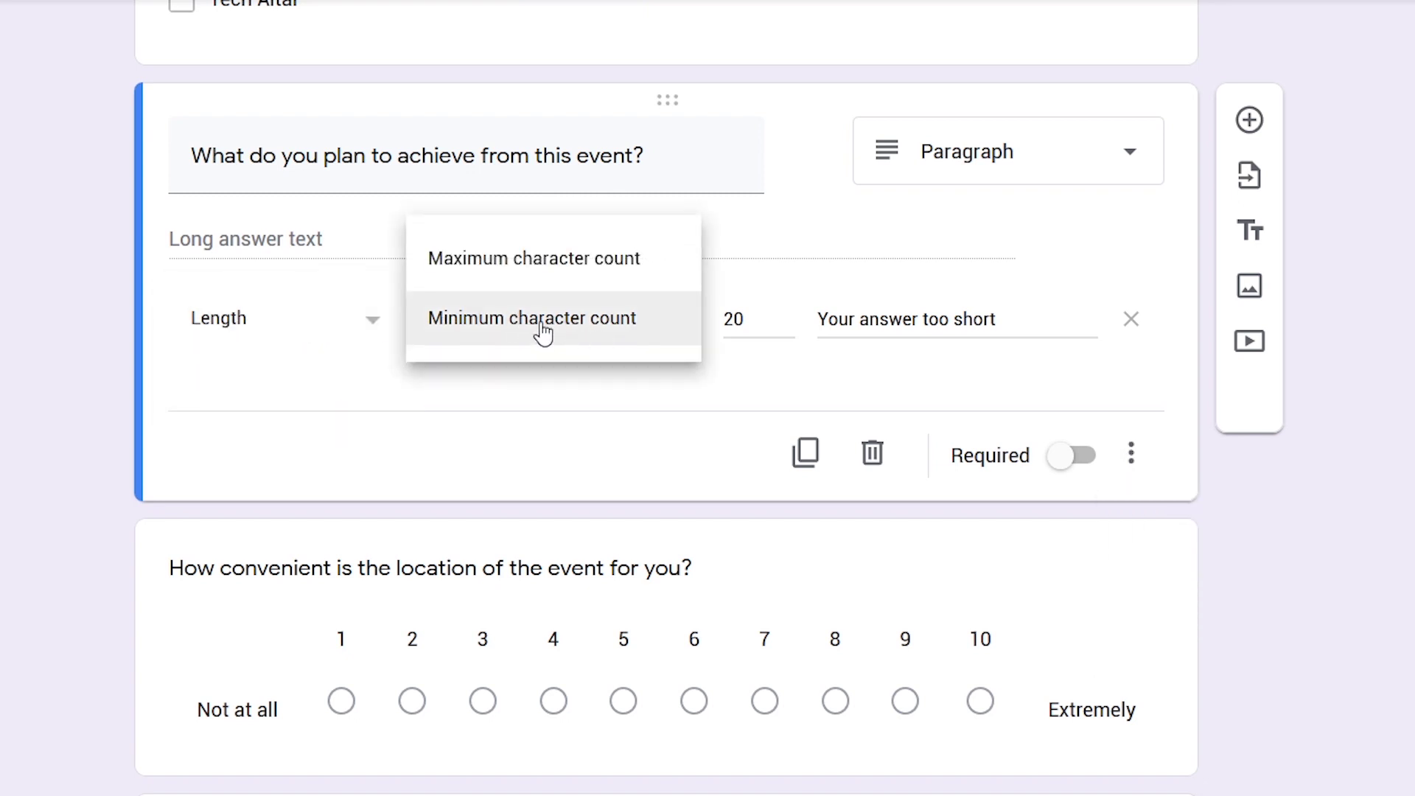
click(543, 330)
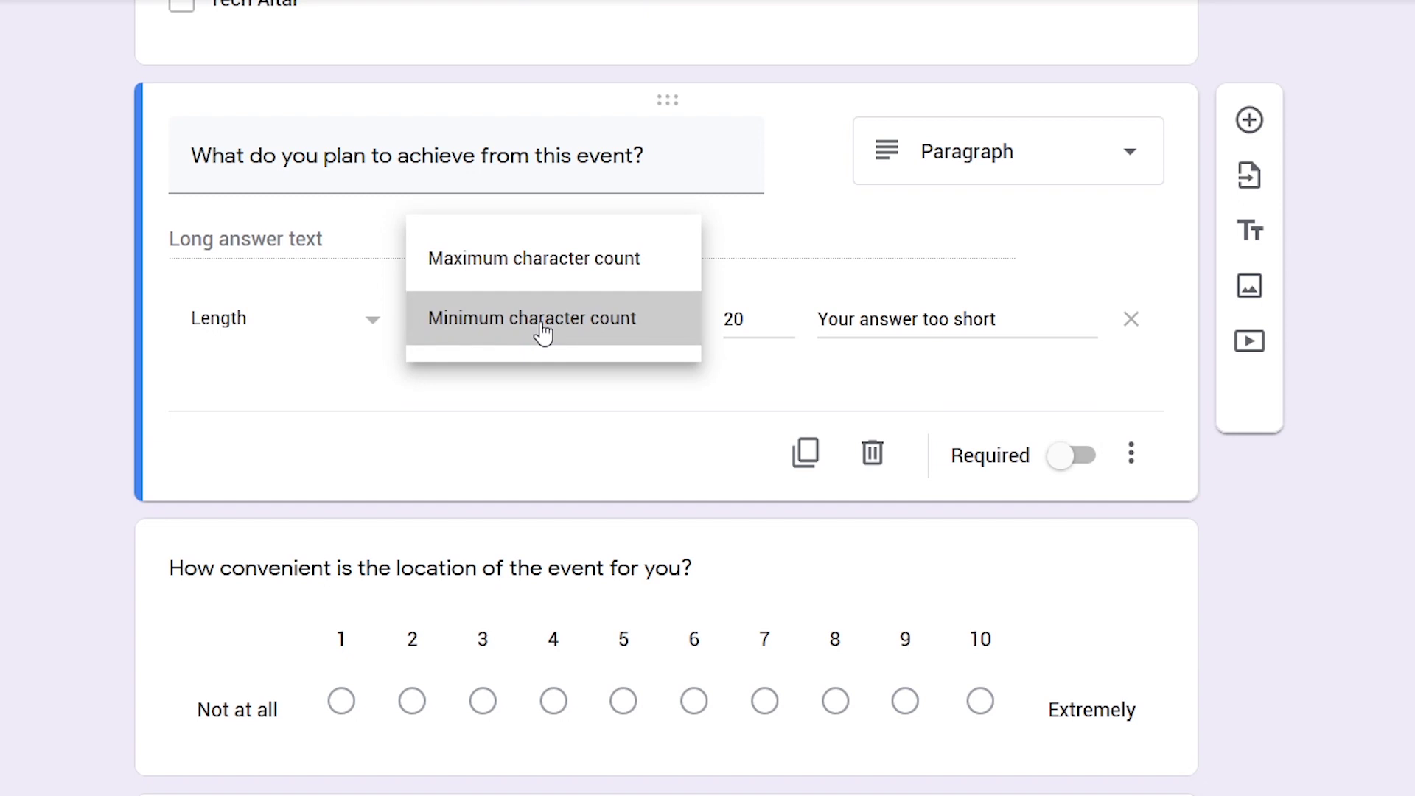
click(731, 319)
click(971, 319)
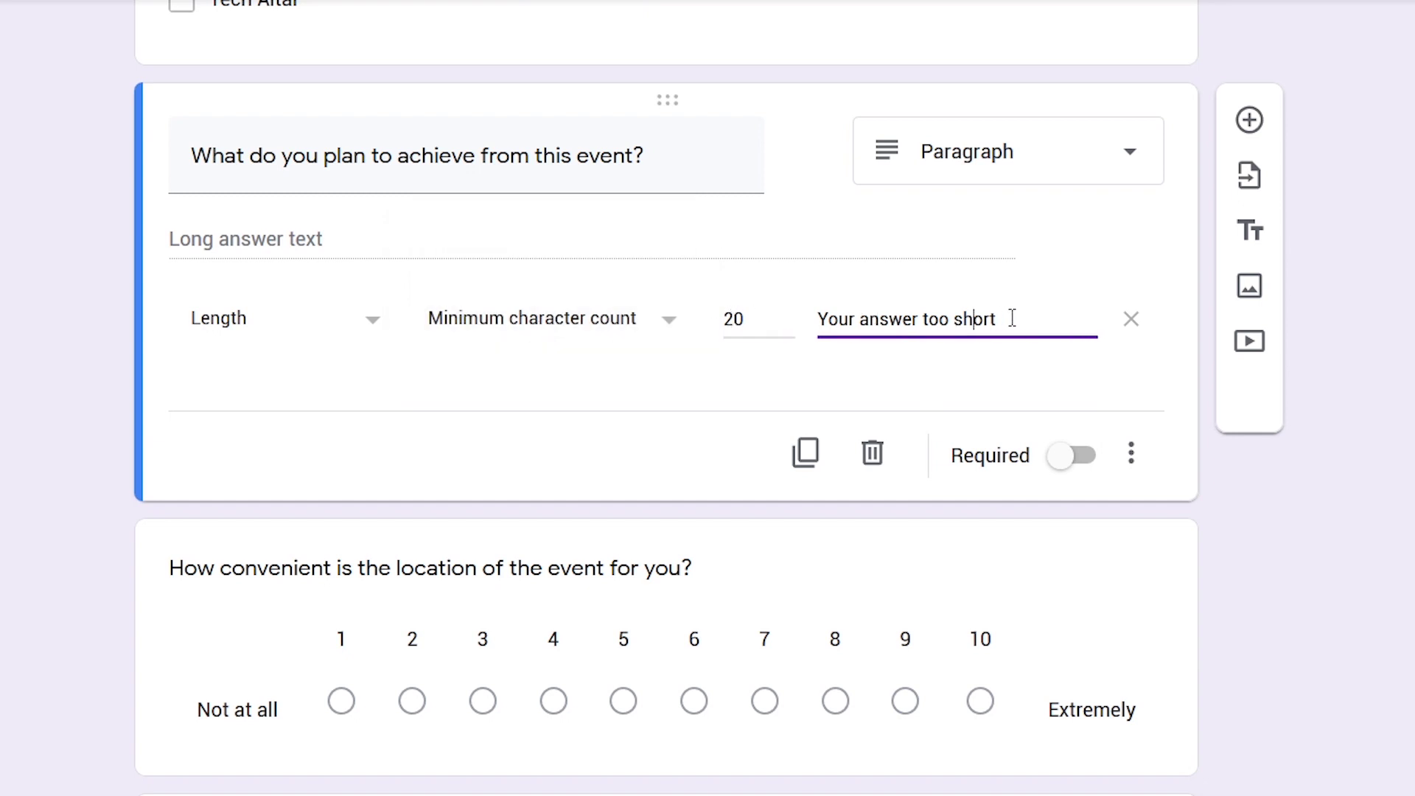
drag(1012, 318, 726, 398)
click(727, 398)
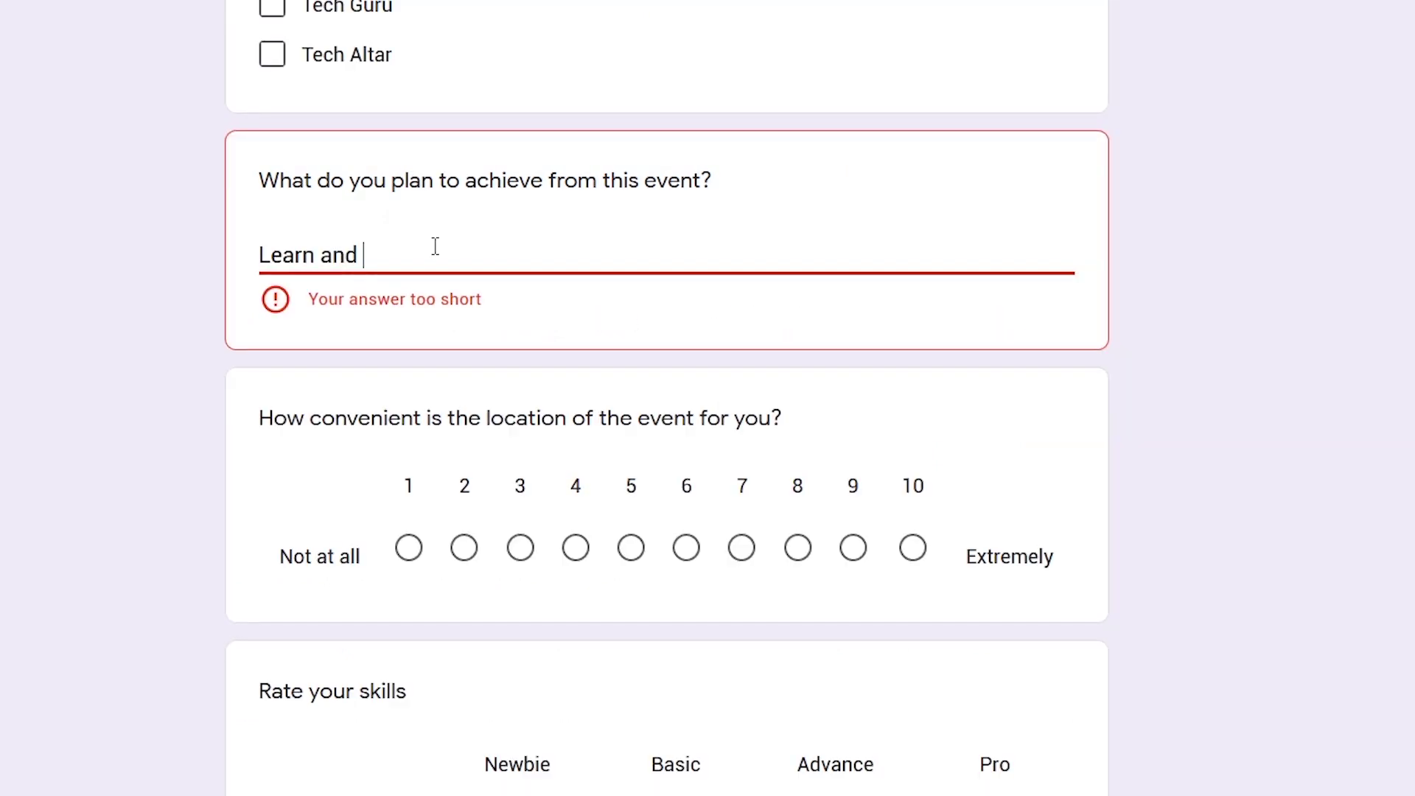
In preview, type 'network' then 'ing' so 'Learn and networking' passes validation
text(ne)
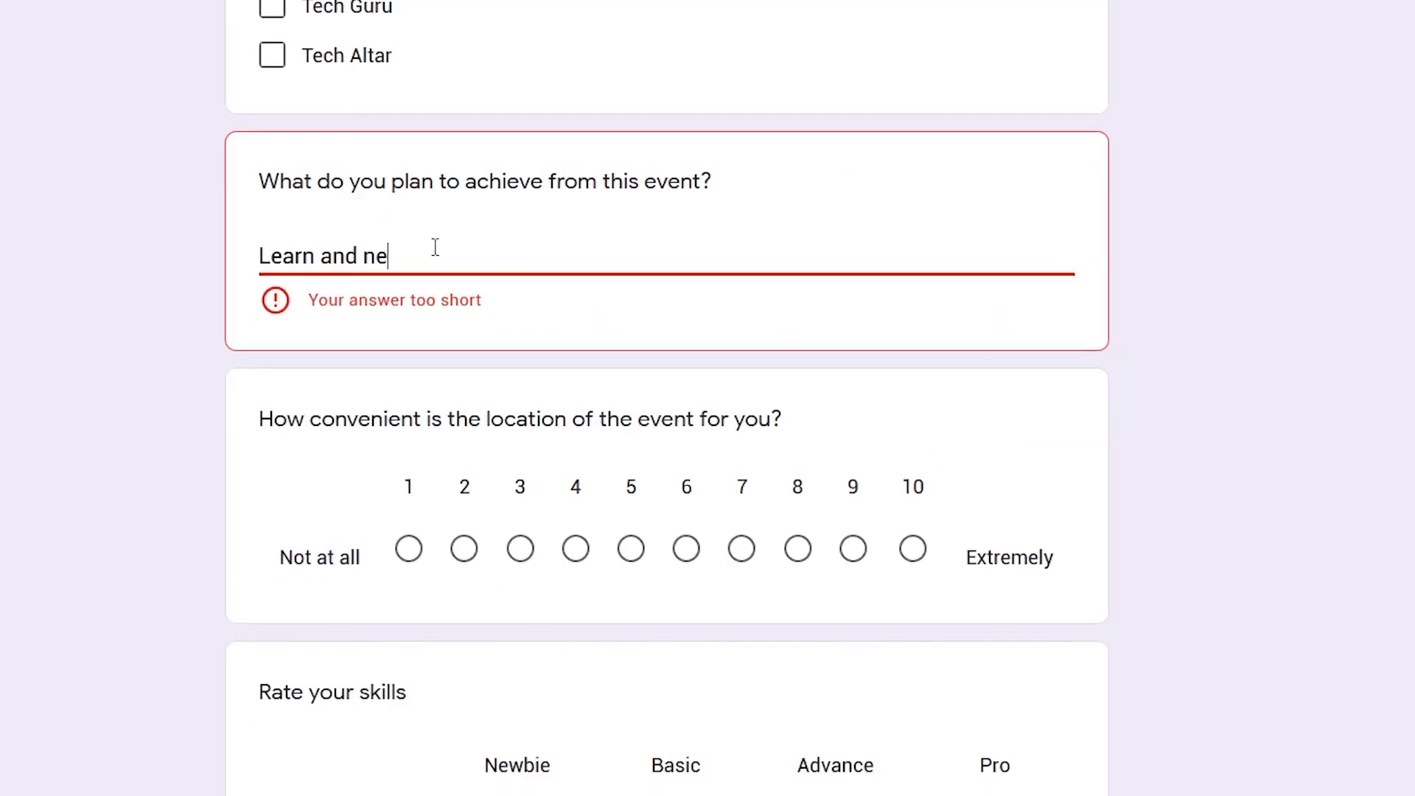
text(twork)
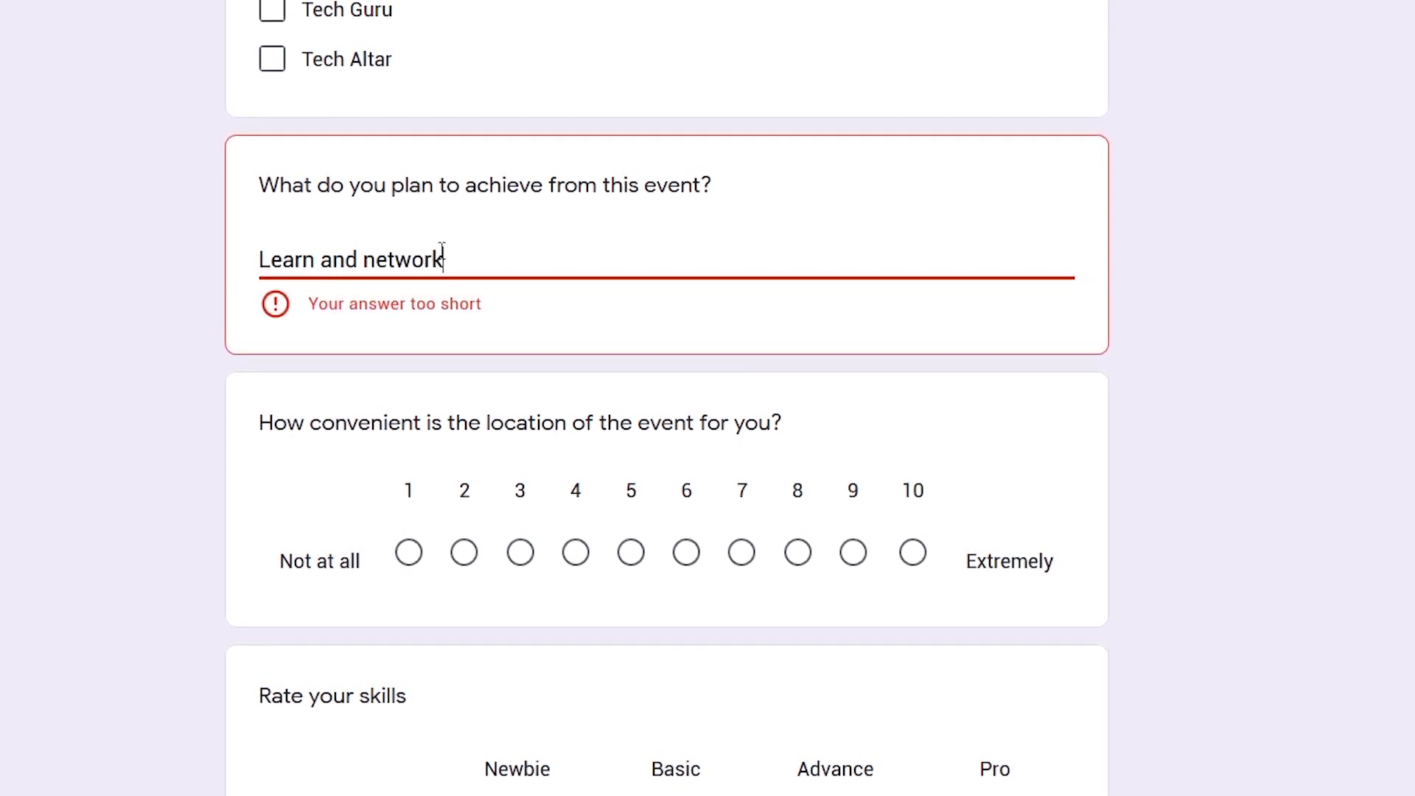
click(678, 333)
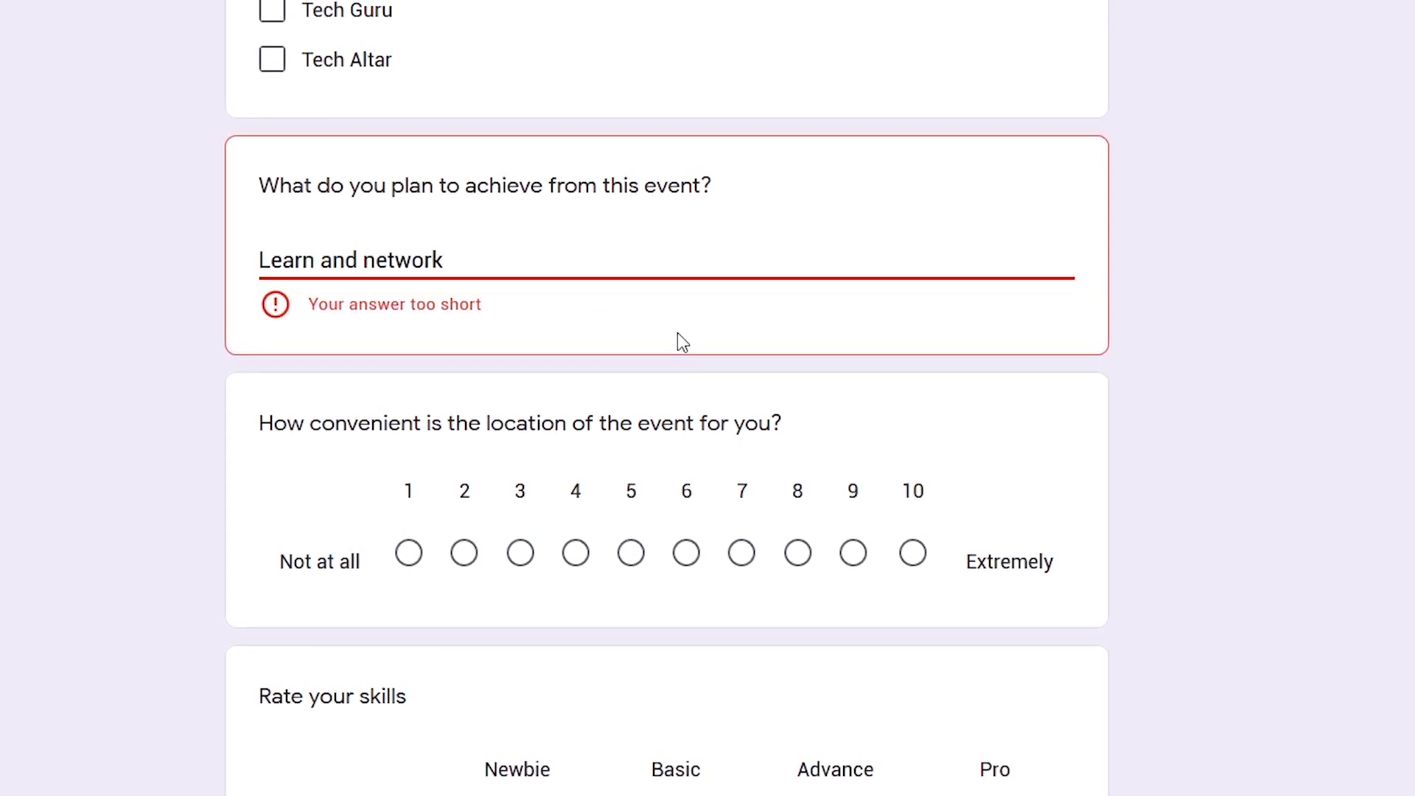
click(456, 263)
text(ing)
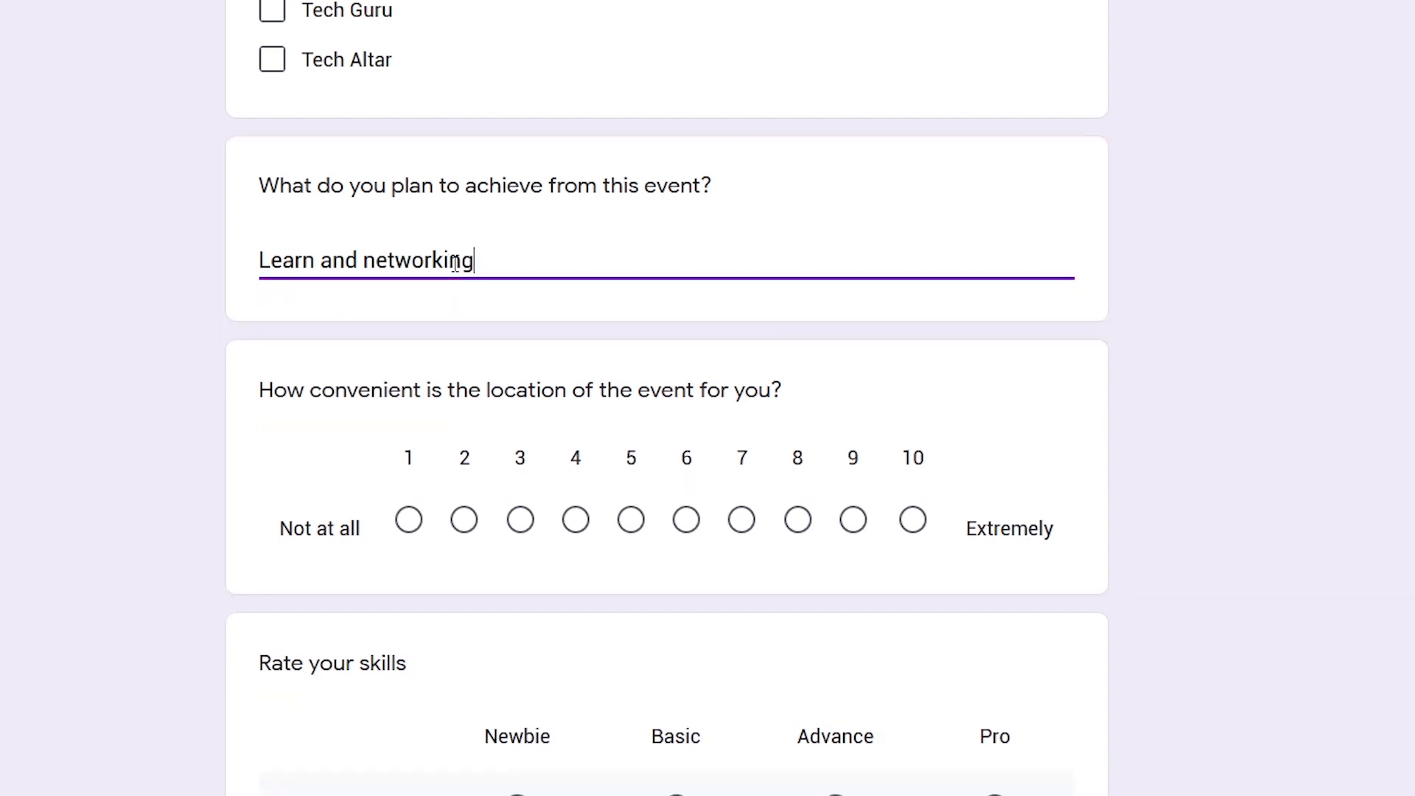
click(657, 310)
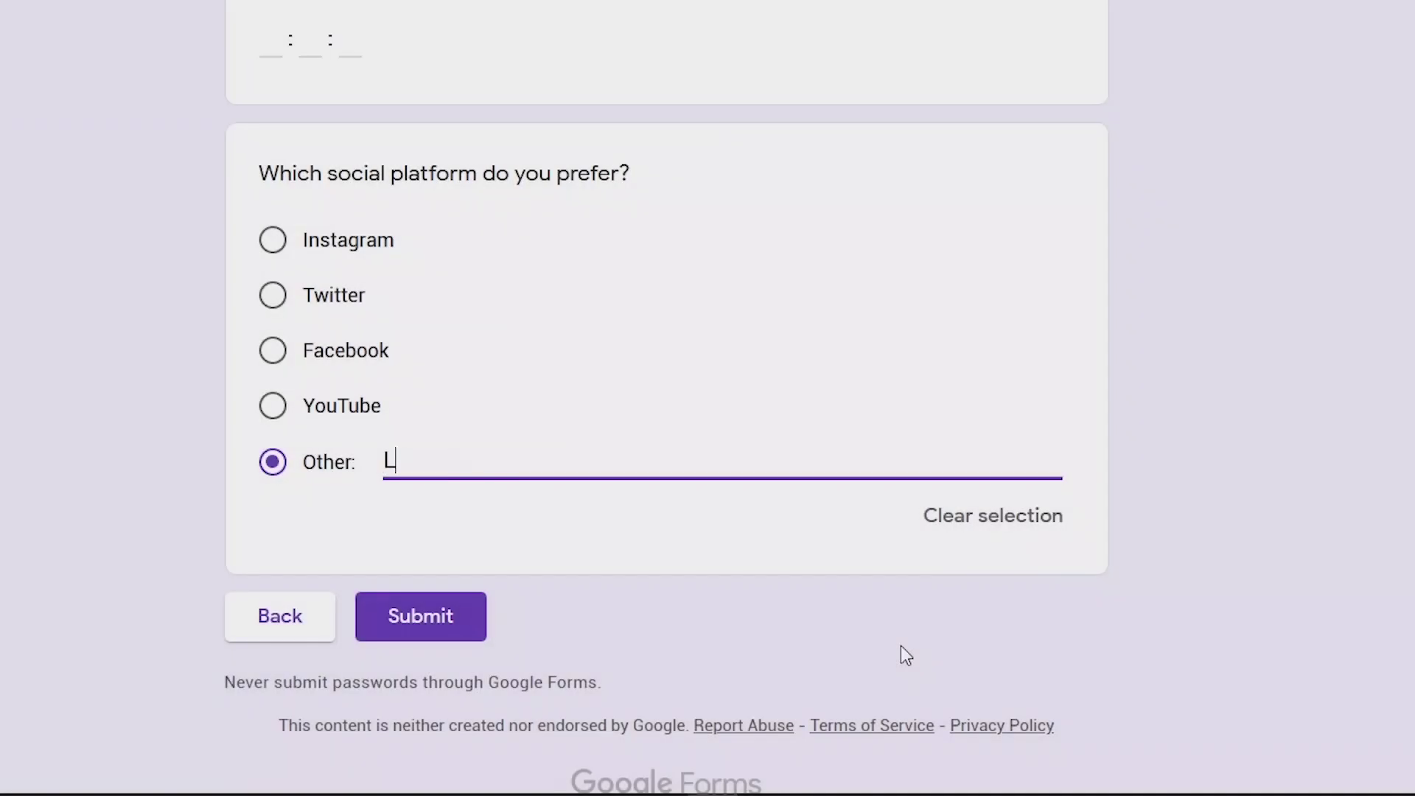
Type 'in' and keep the social platform question as Multiple choice
text(in)
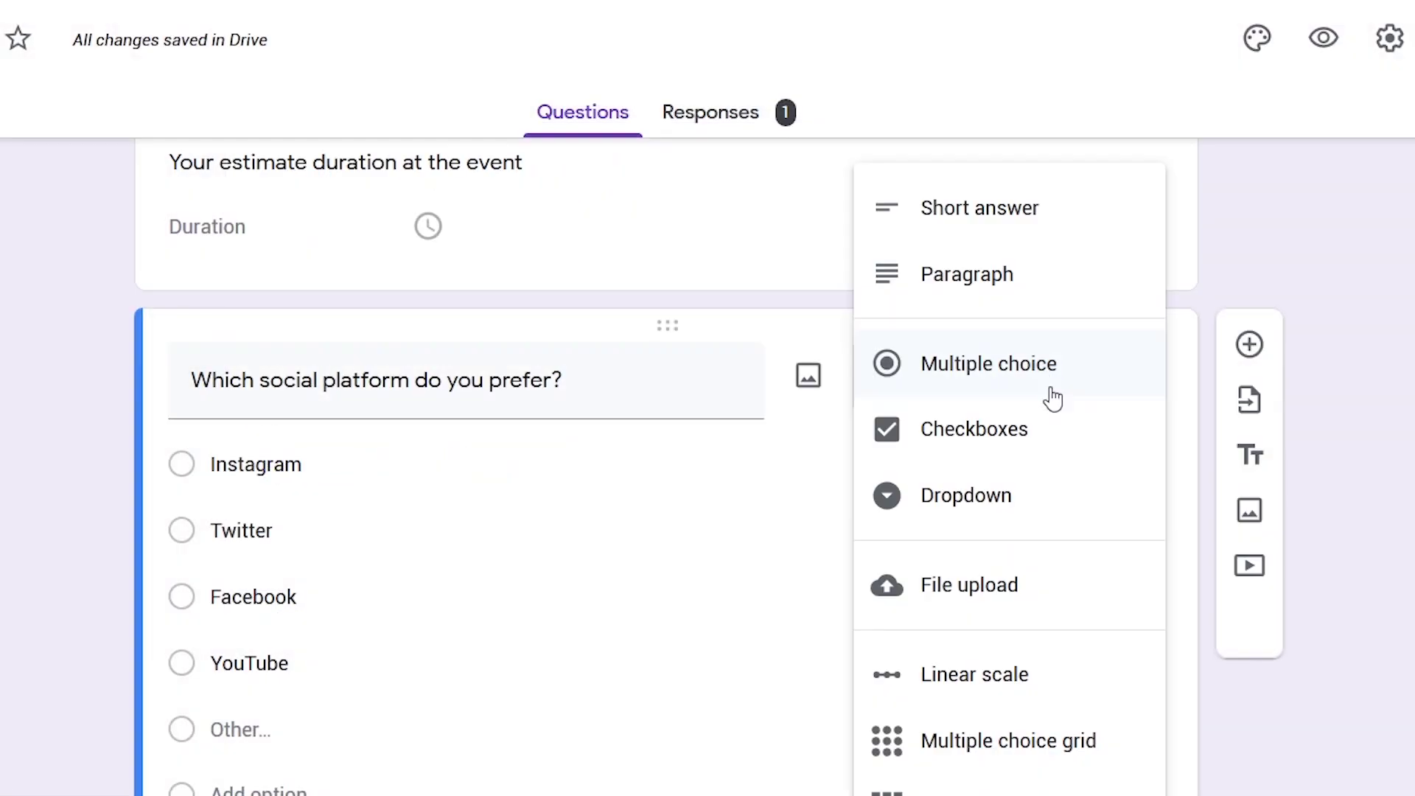
click(1032, 365)
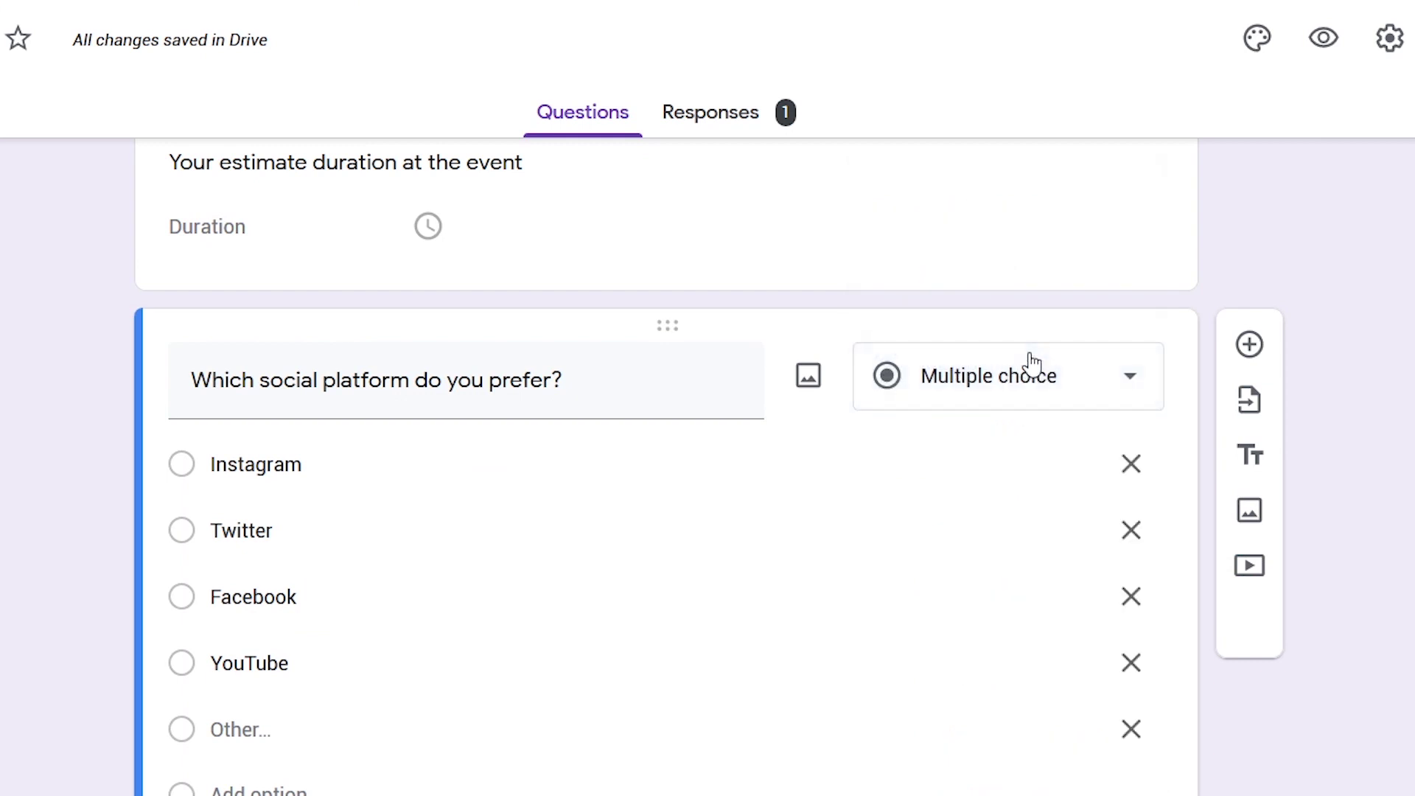
scroll(1246, 435, down, 3)
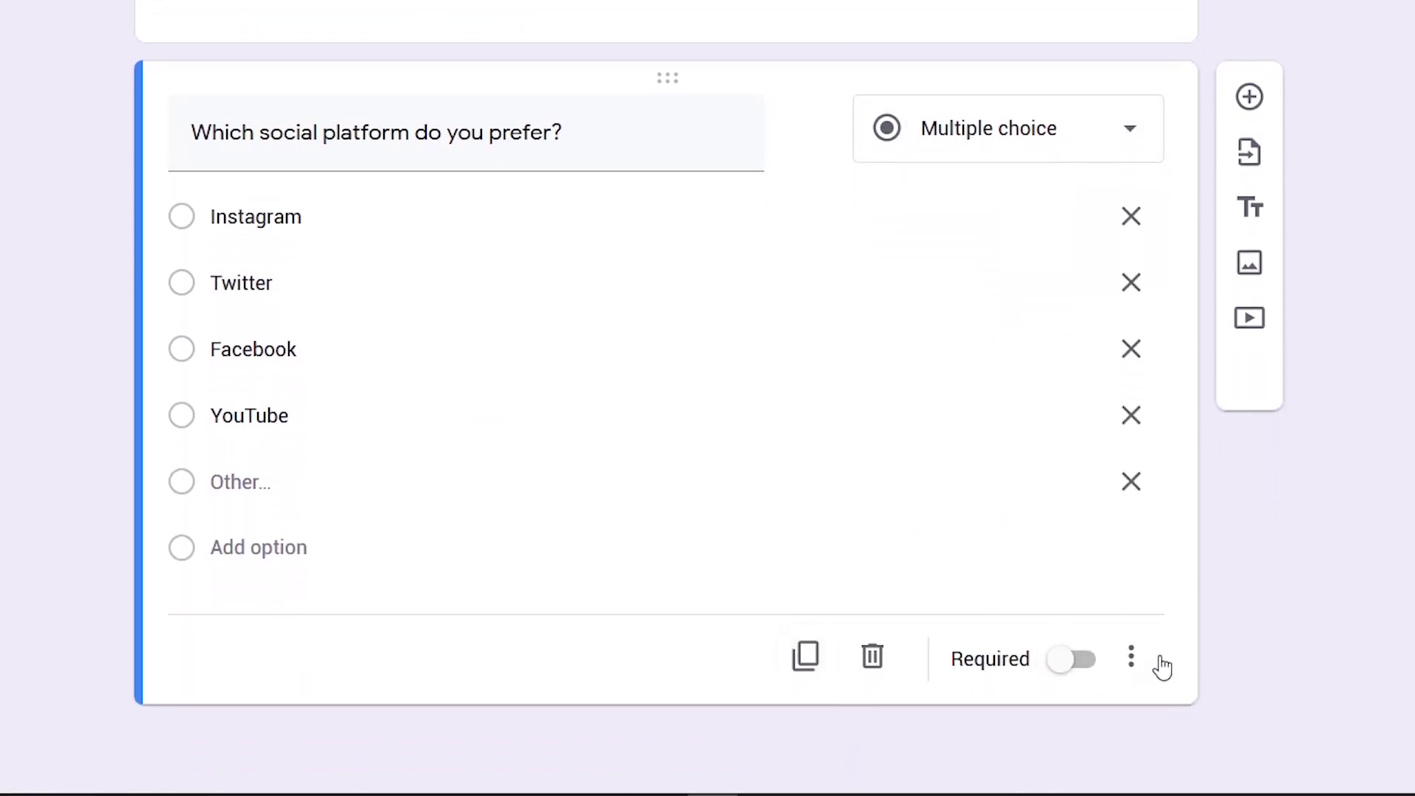
click(1133, 656)
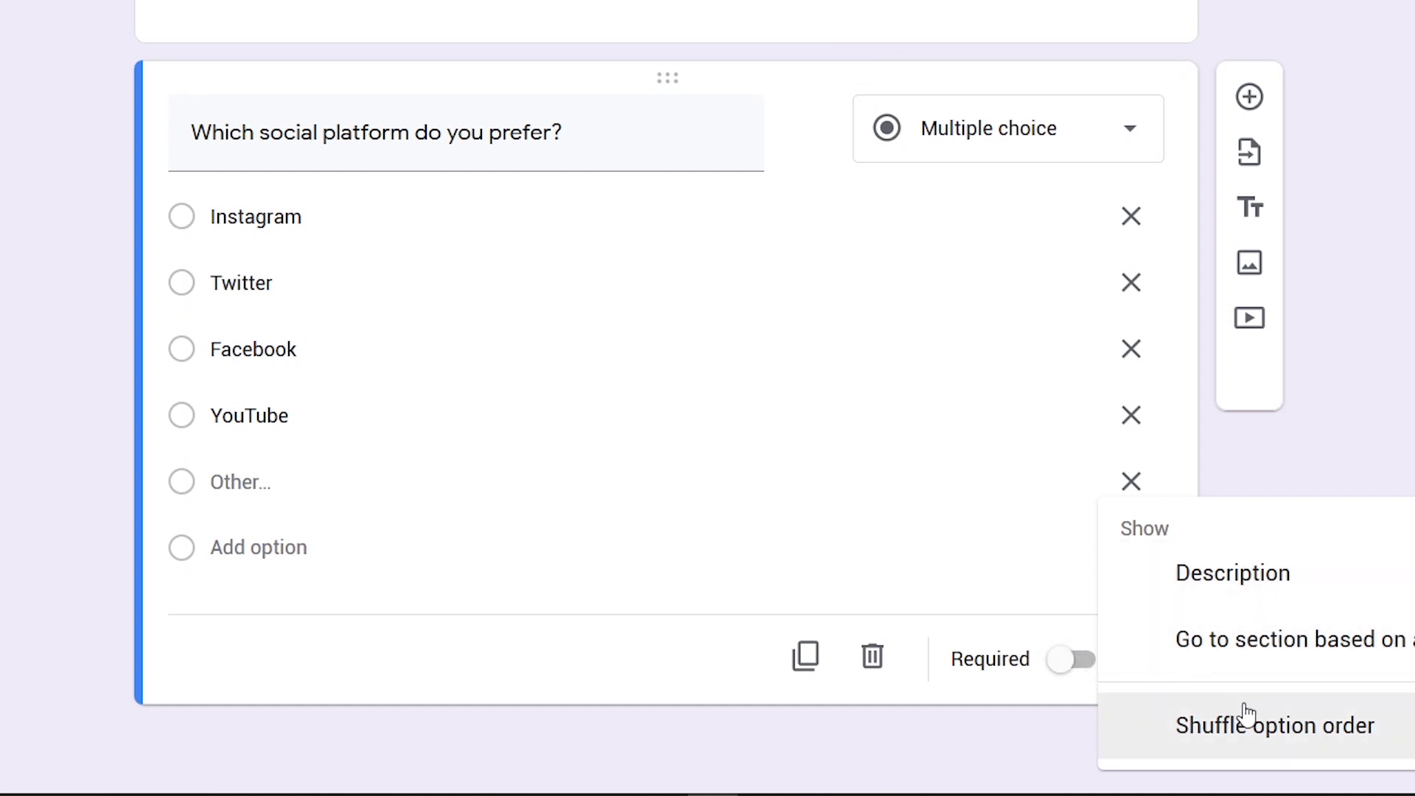
click(744, 674)
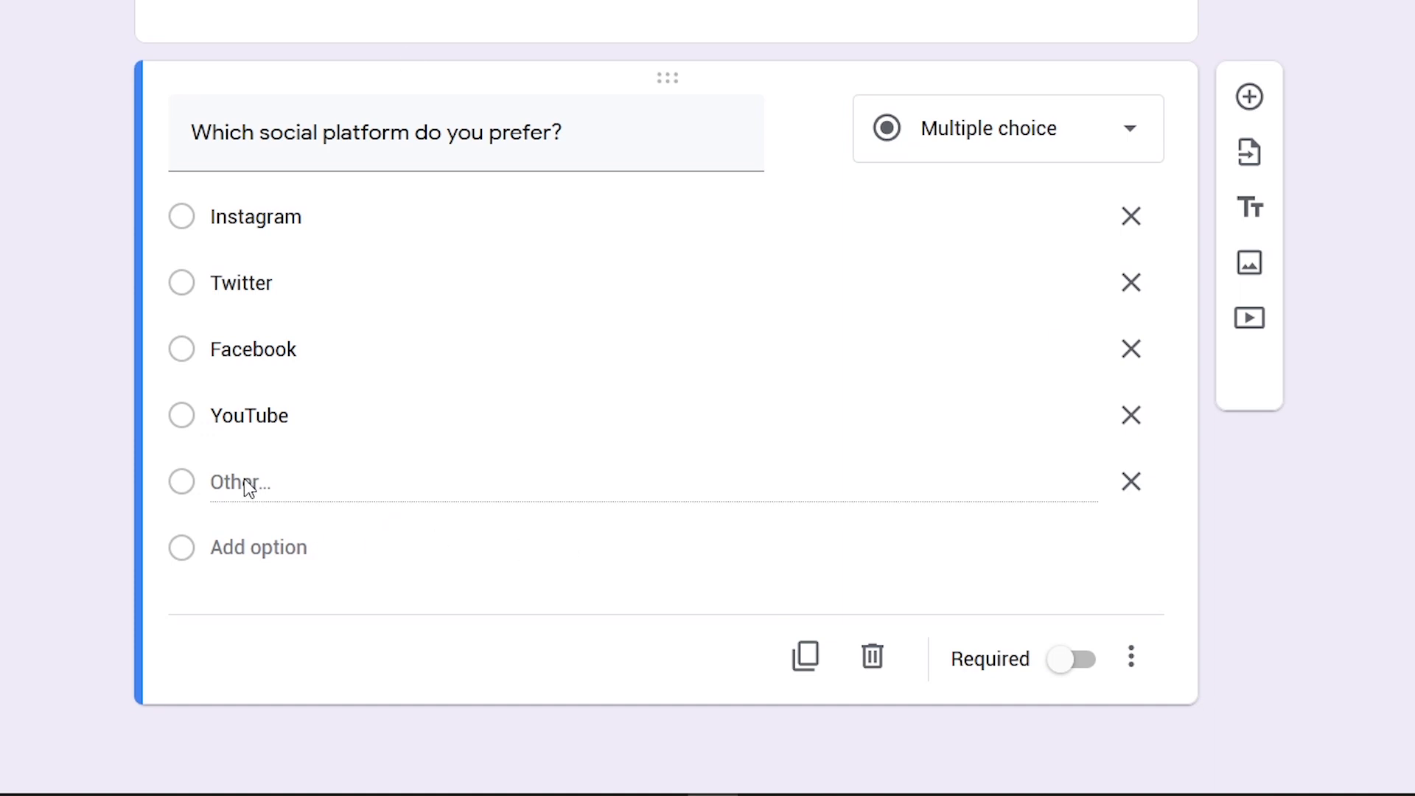
Delete the Other option, re-add it below YouTube, and select Other in preview
click(189, 481)
key(BackSpace)
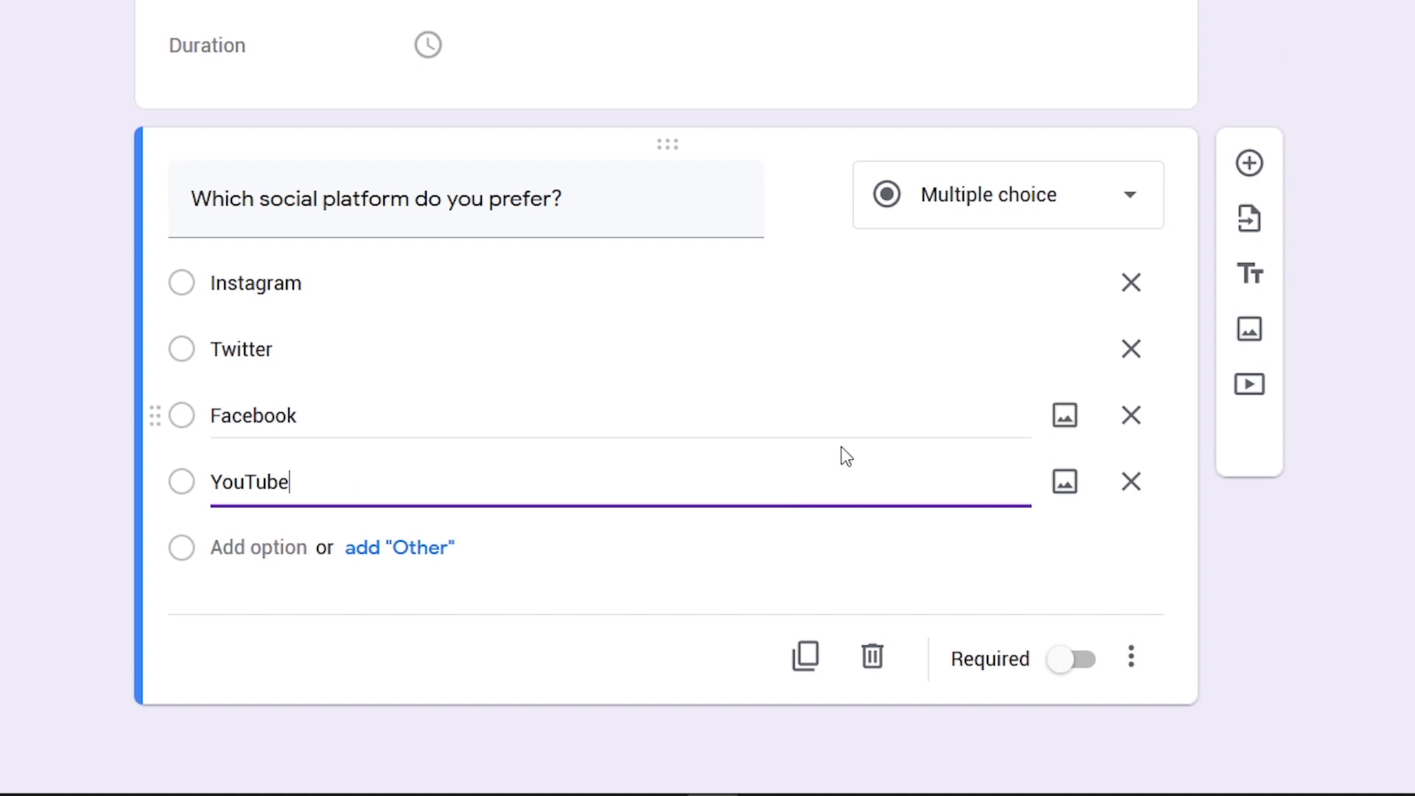
click(410, 553)
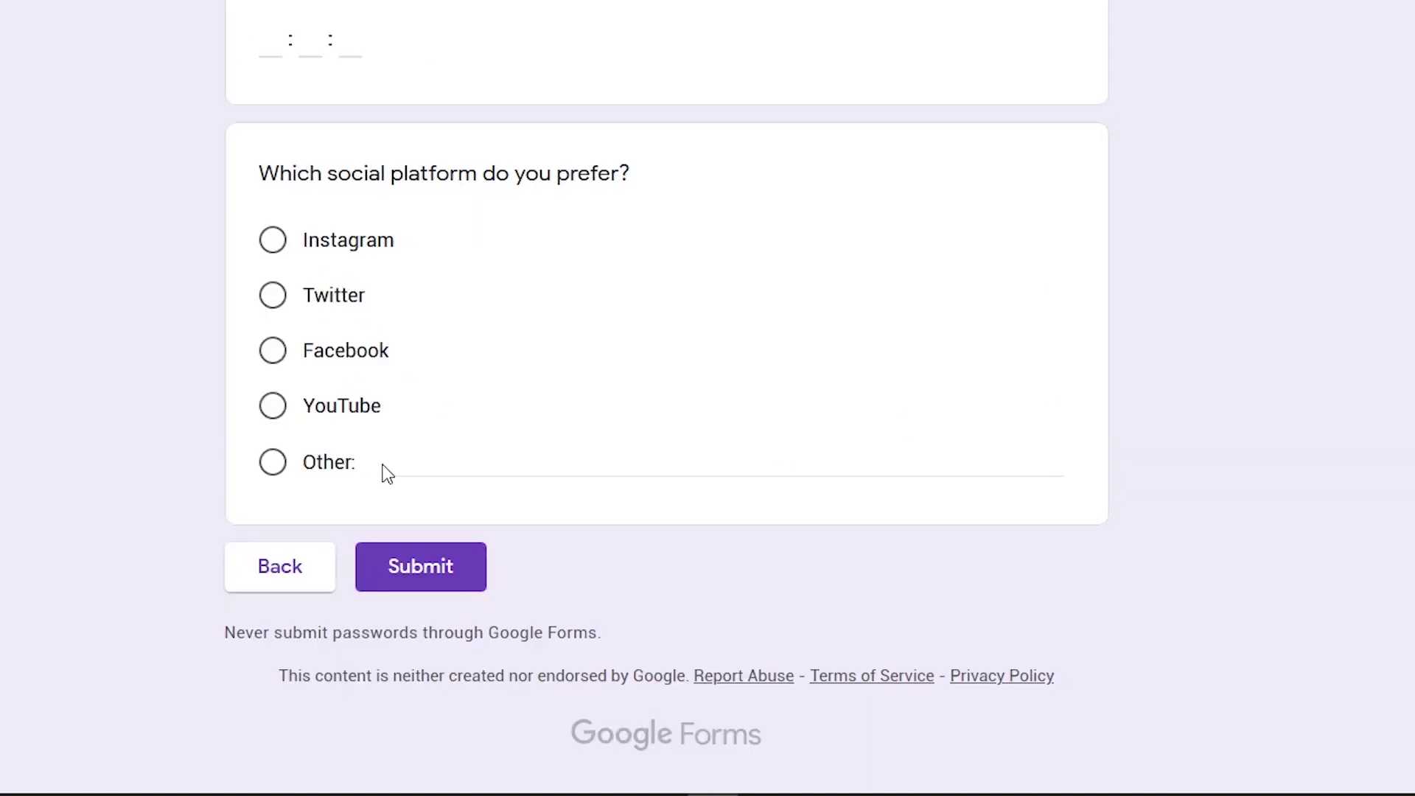
click(403, 464)
click(275, 464)
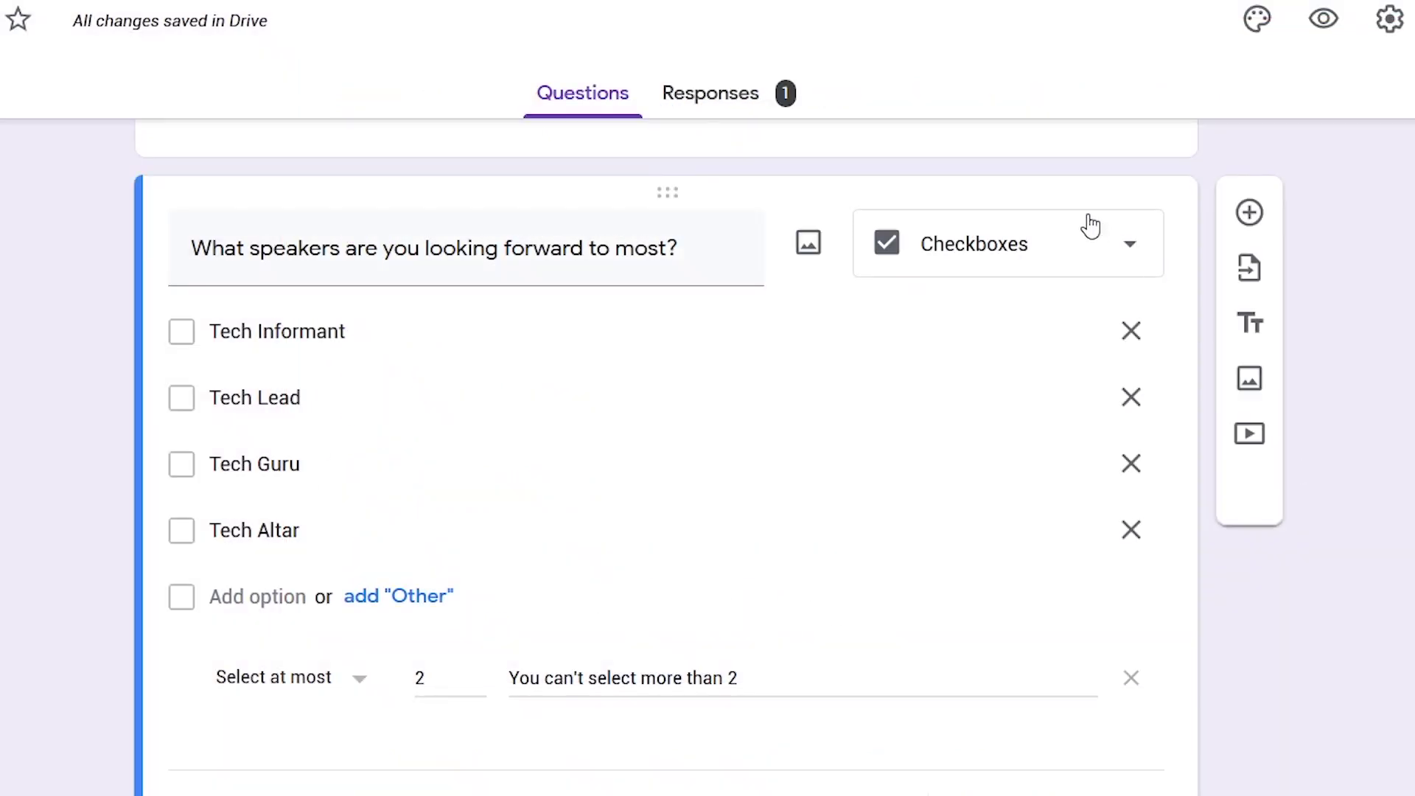
Give the Checkboxes speakers question a 'Select at most 2' rule with its error message
click(1095, 248)
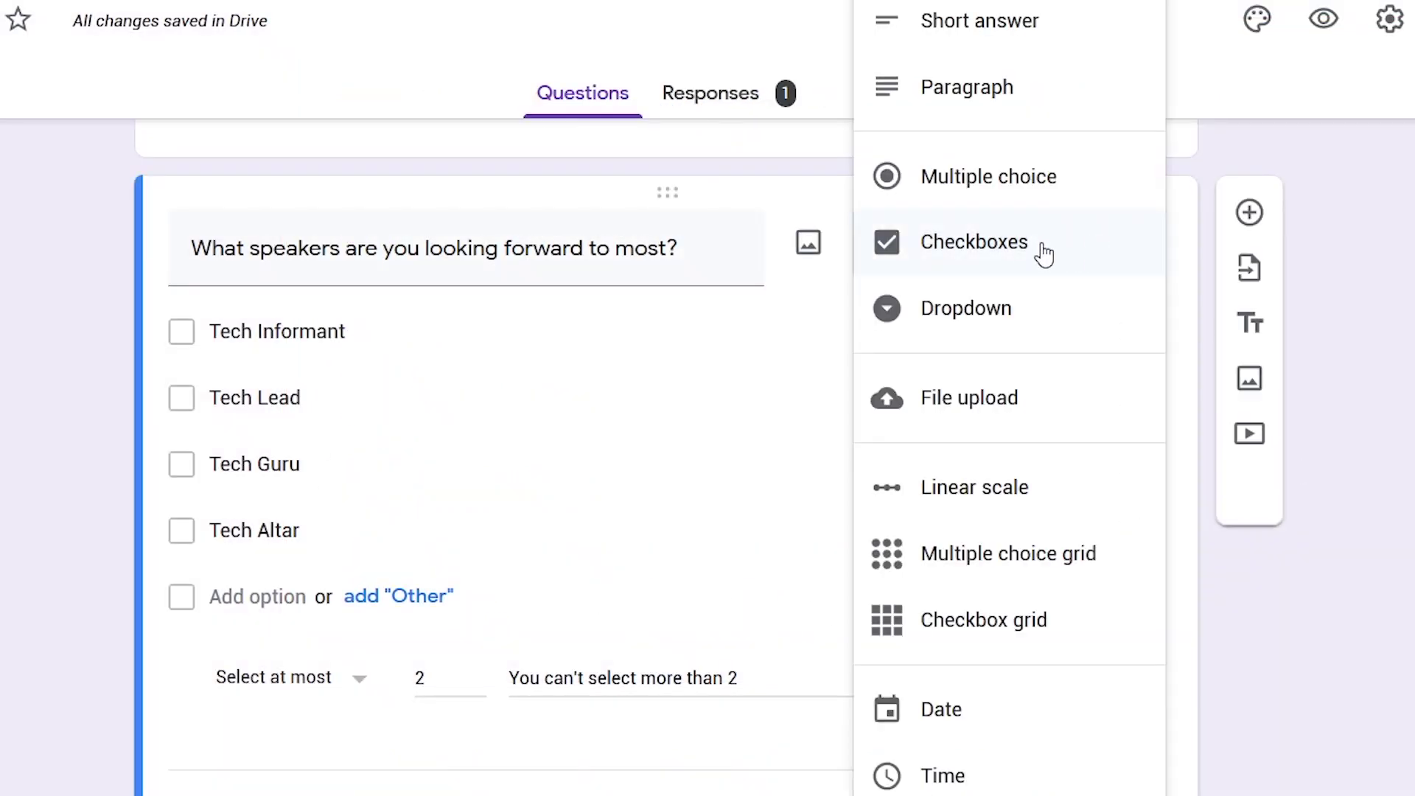
click(1017, 254)
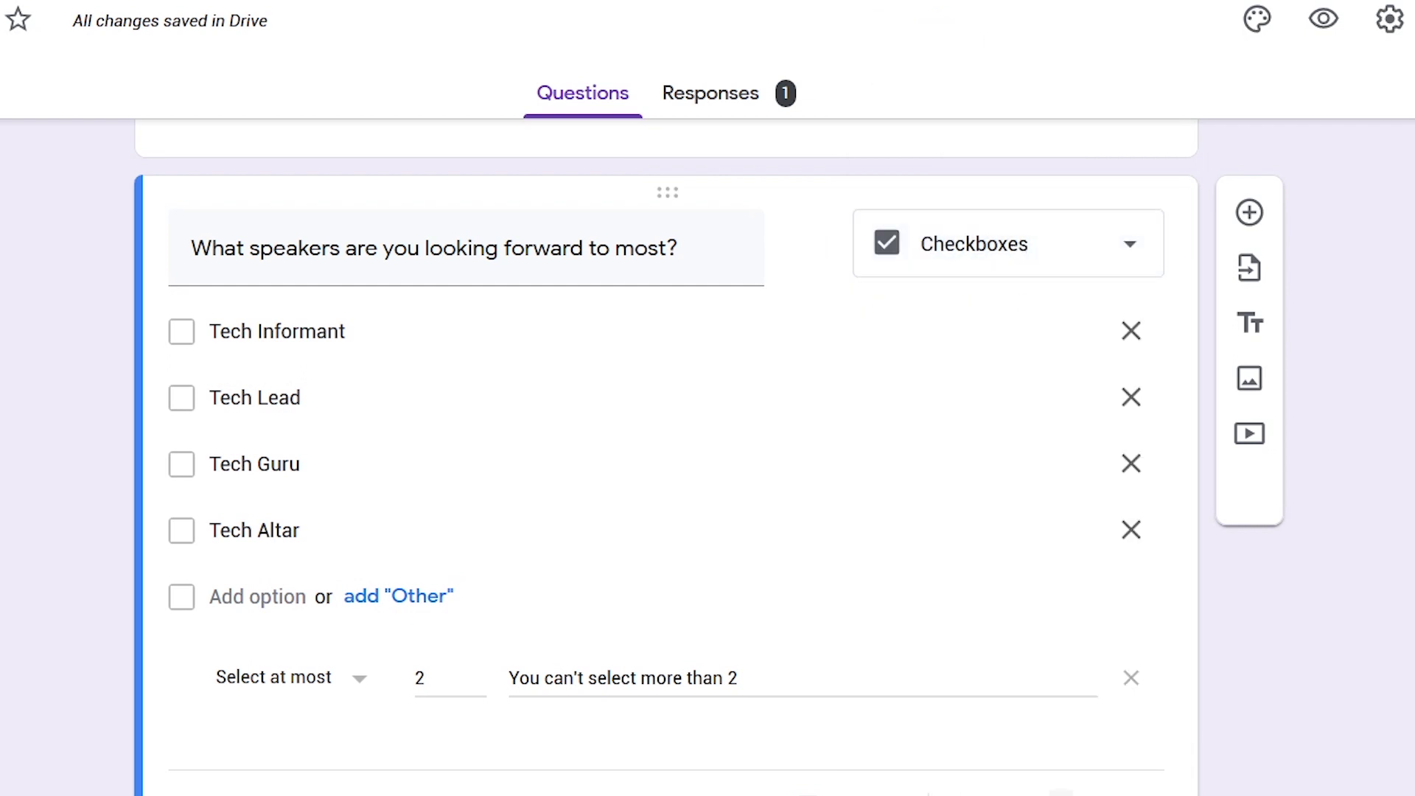
scroll(1288, 719, down, 4)
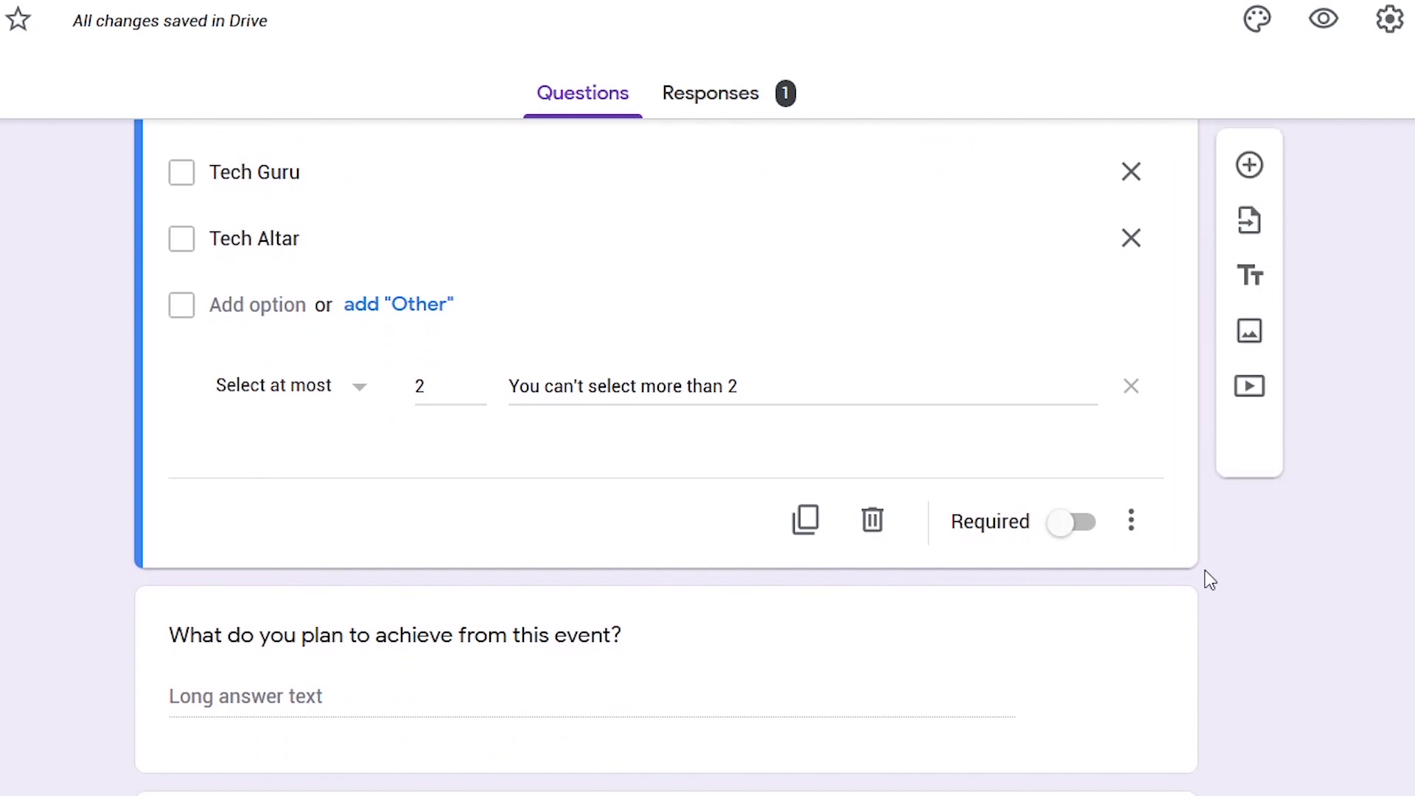
click(1133, 525)
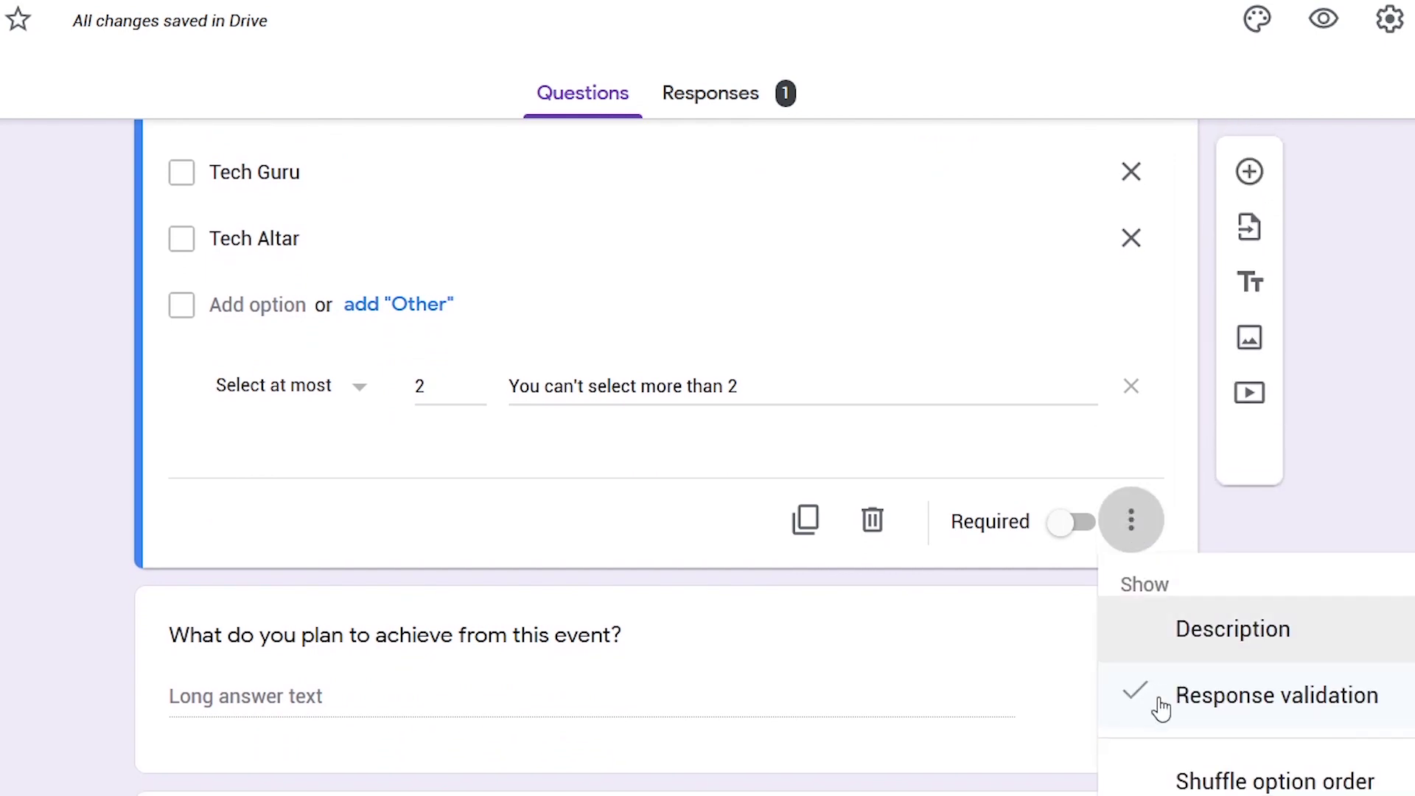
click(533, 524)
click(303, 388)
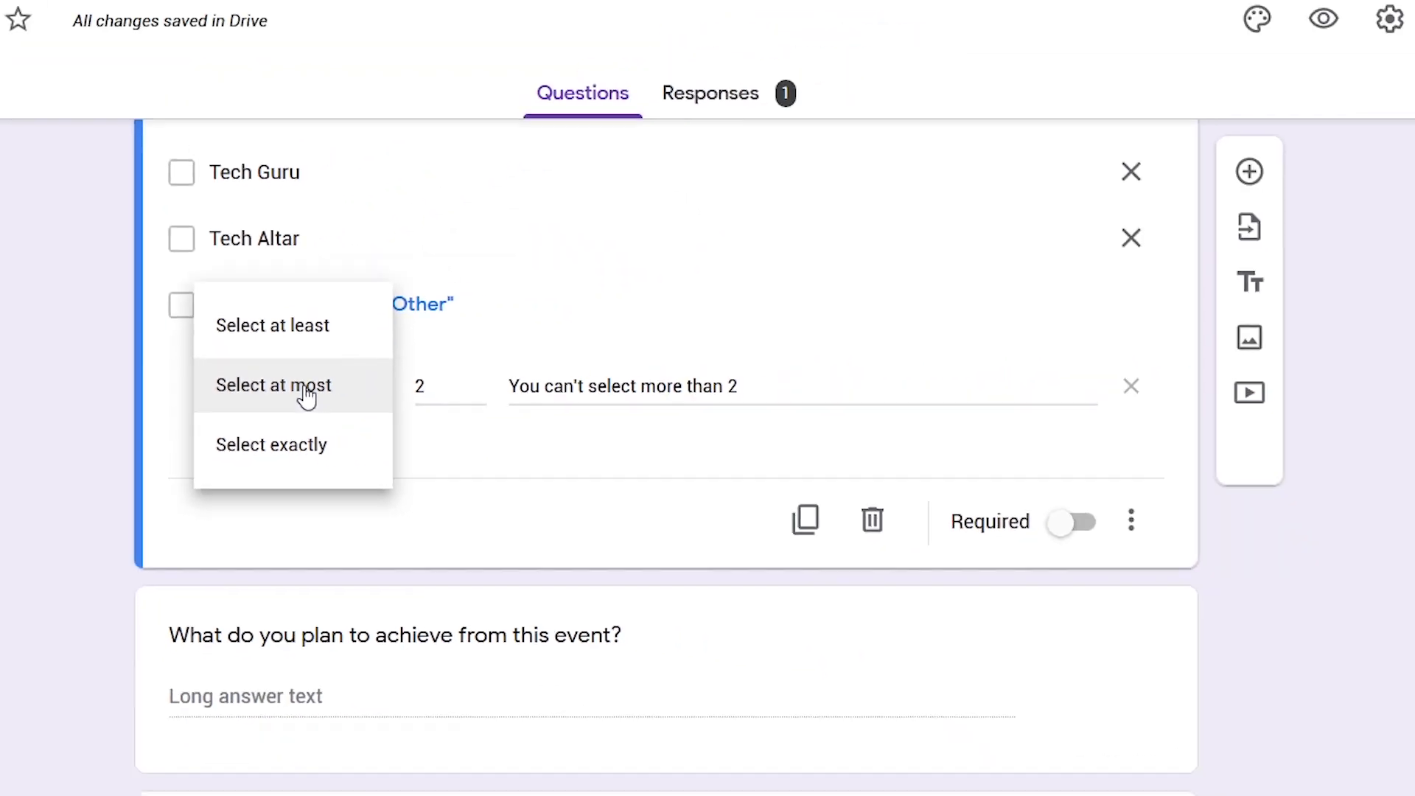
click(615, 354)
drag(464, 385, 391, 388)
drag(763, 384, 489, 386)
click(606, 465)
In preview, tick Tech Informant and Tech Lead as speakers
scroll(609, 472, up, 4)
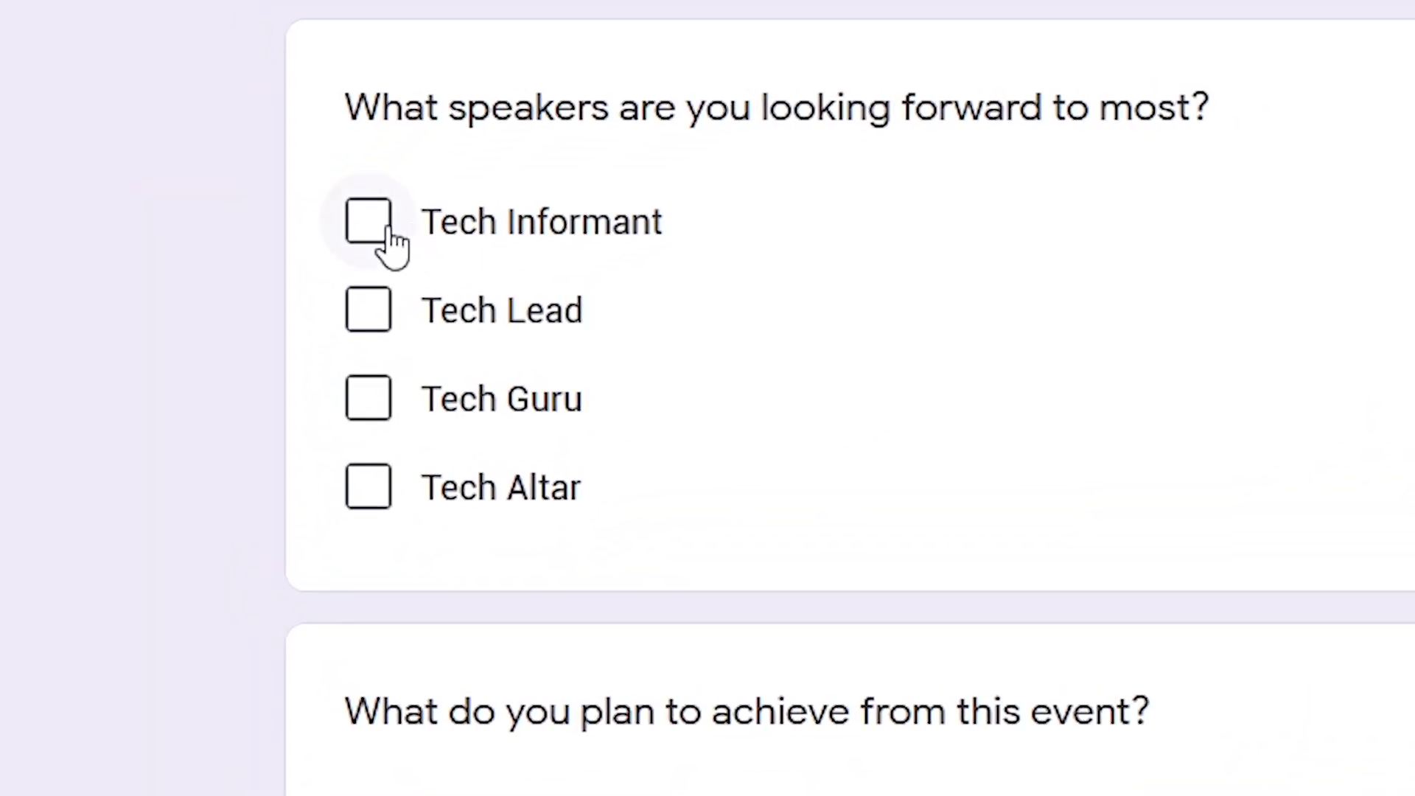
click(277, 330)
click(366, 313)
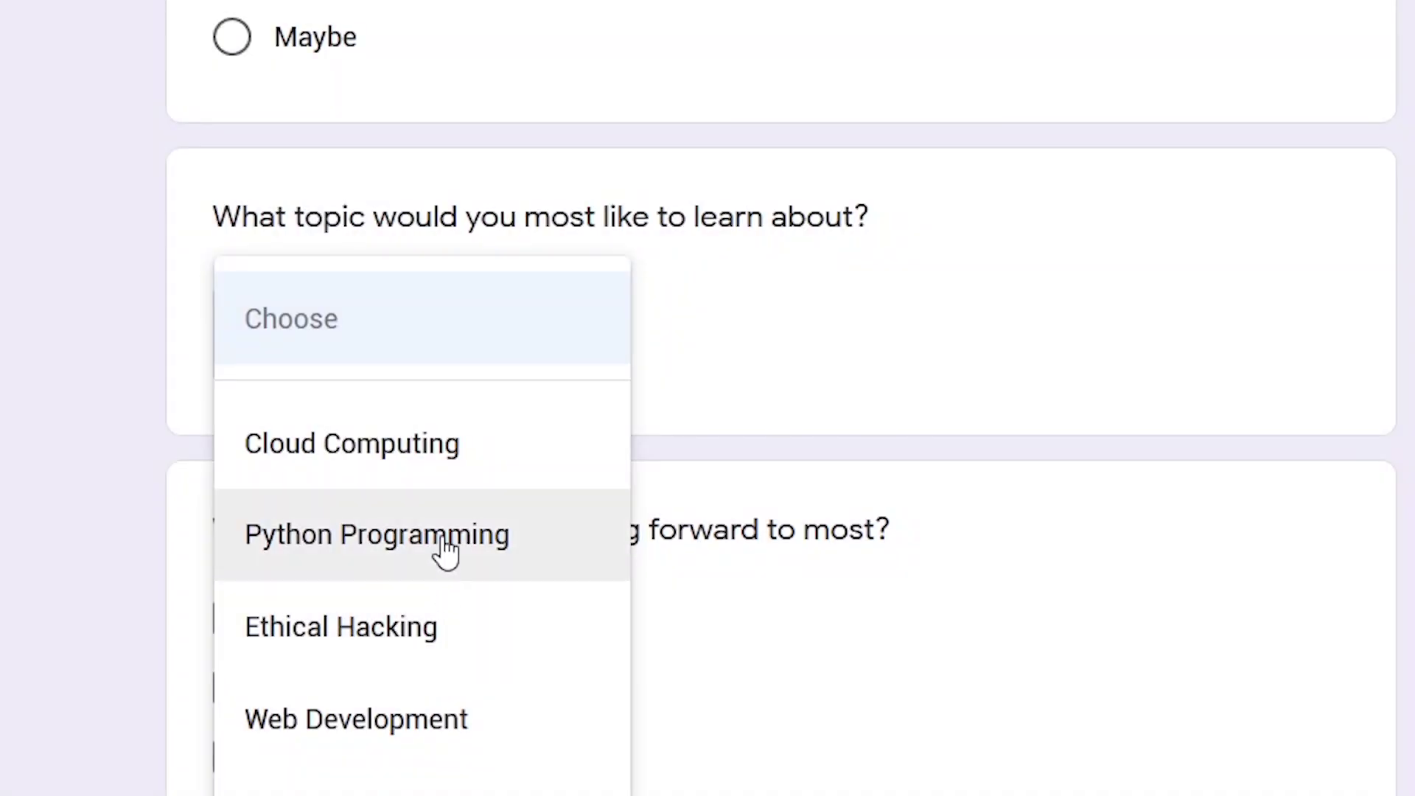
Add 'Mobile Apps Dev.' as a tenth option on the topics dropdown
click(442, 542)
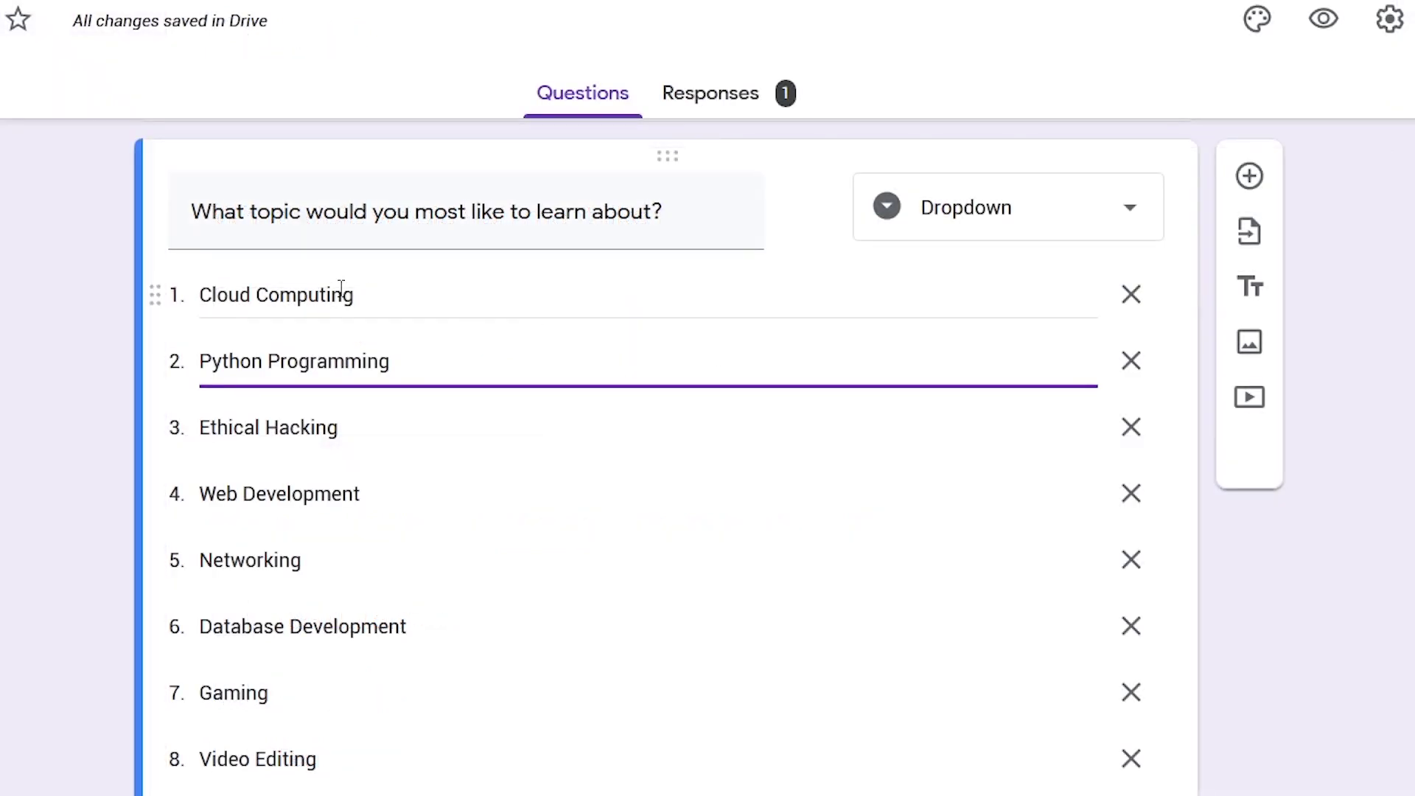
click(338, 292)
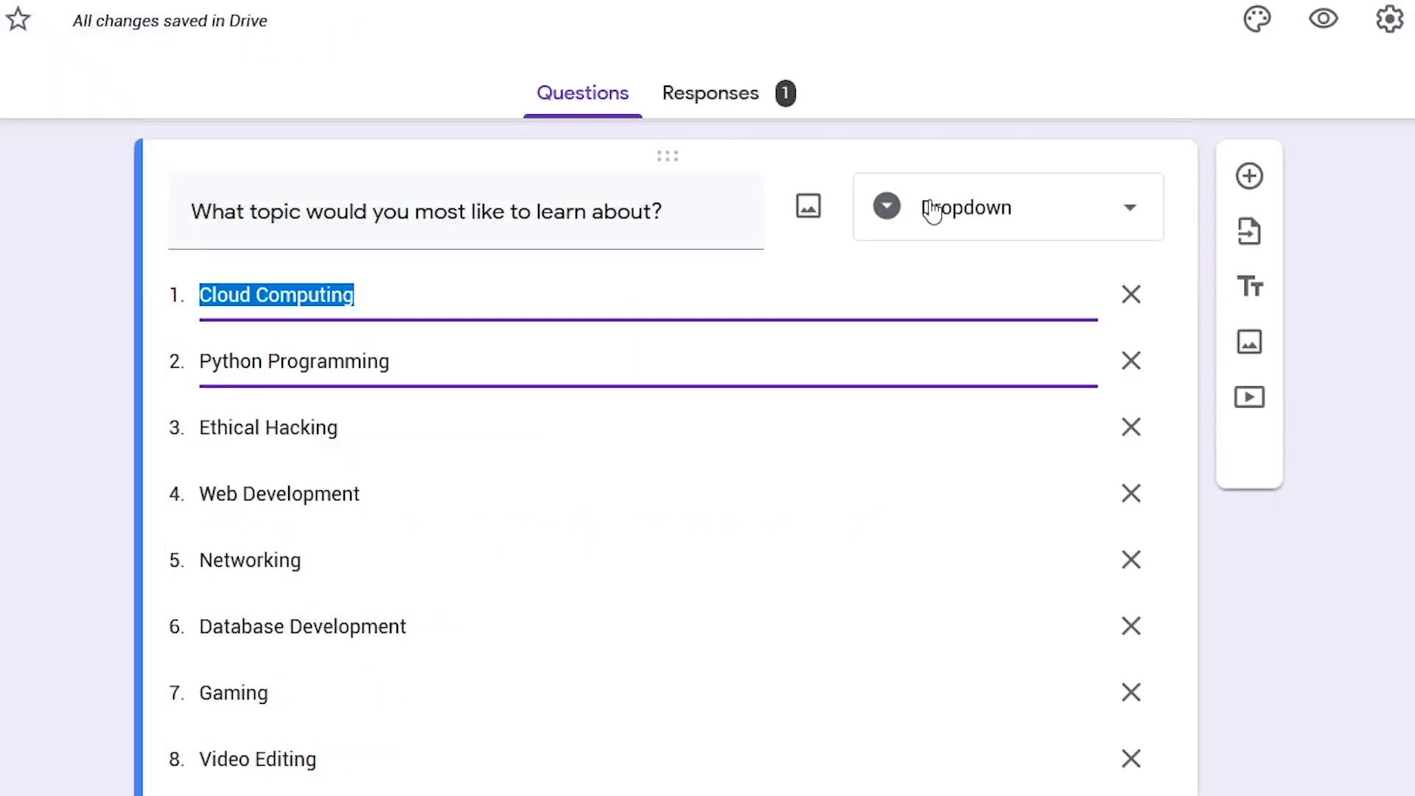
click(1058, 219)
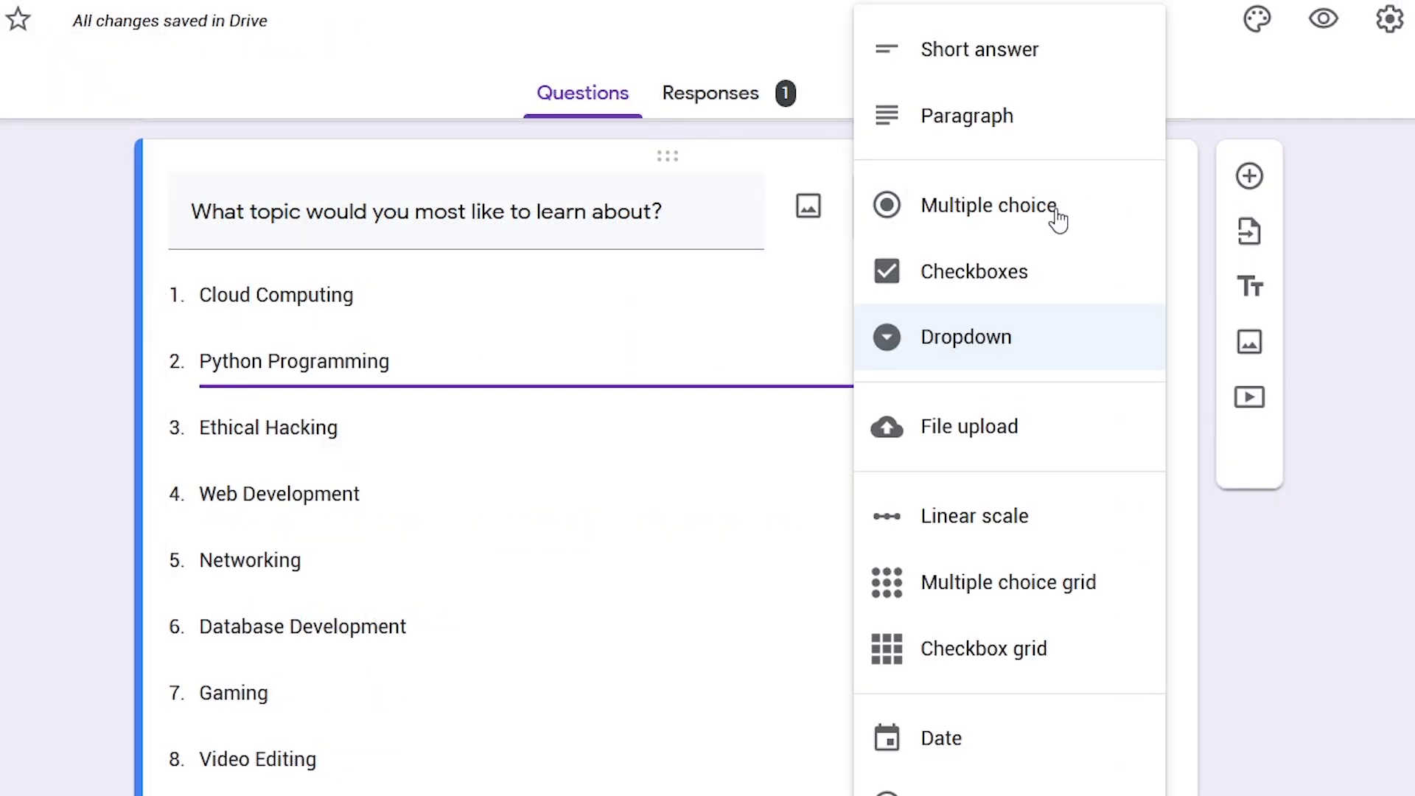
click(960, 341)
scroll(1121, 626, down, 6)
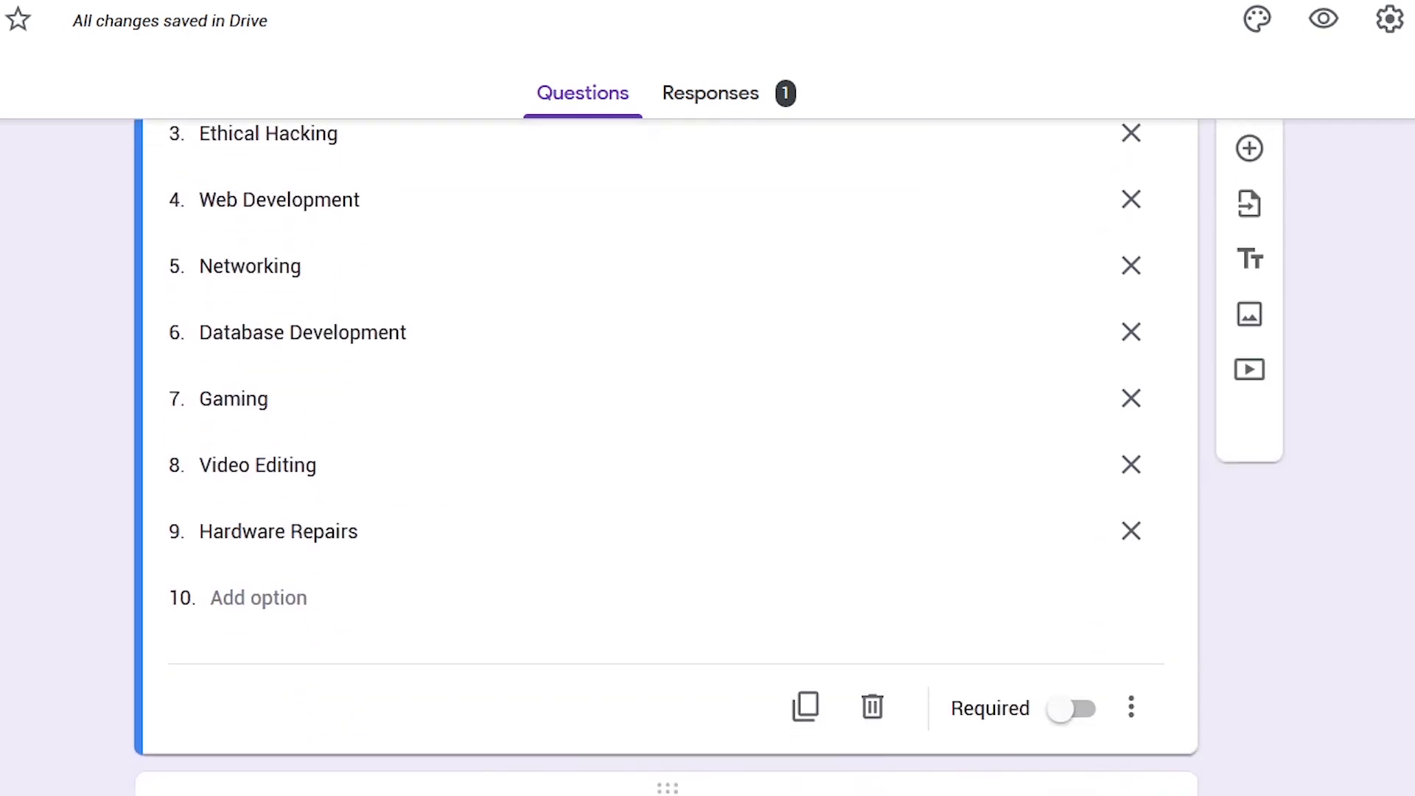
click(1132, 568)
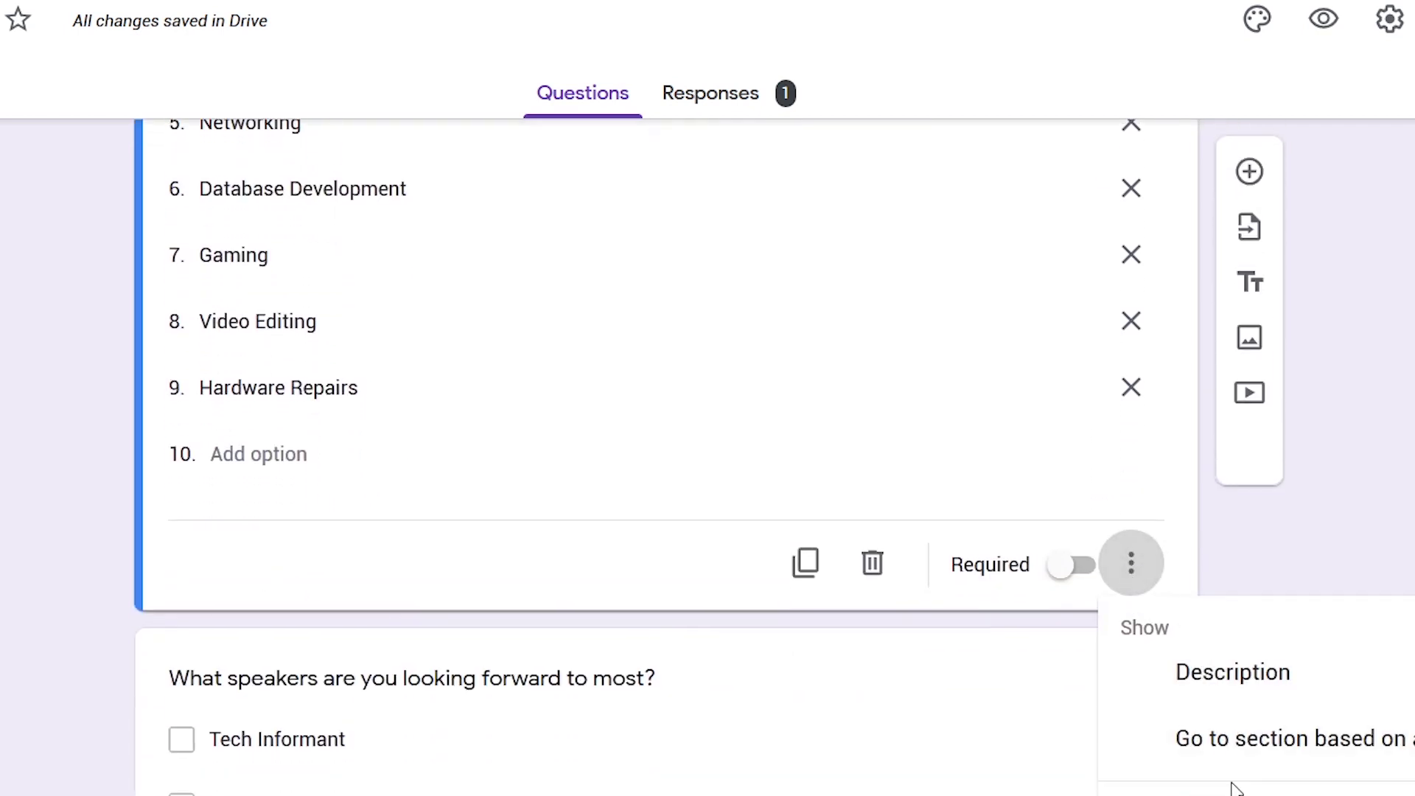
click(254, 453)
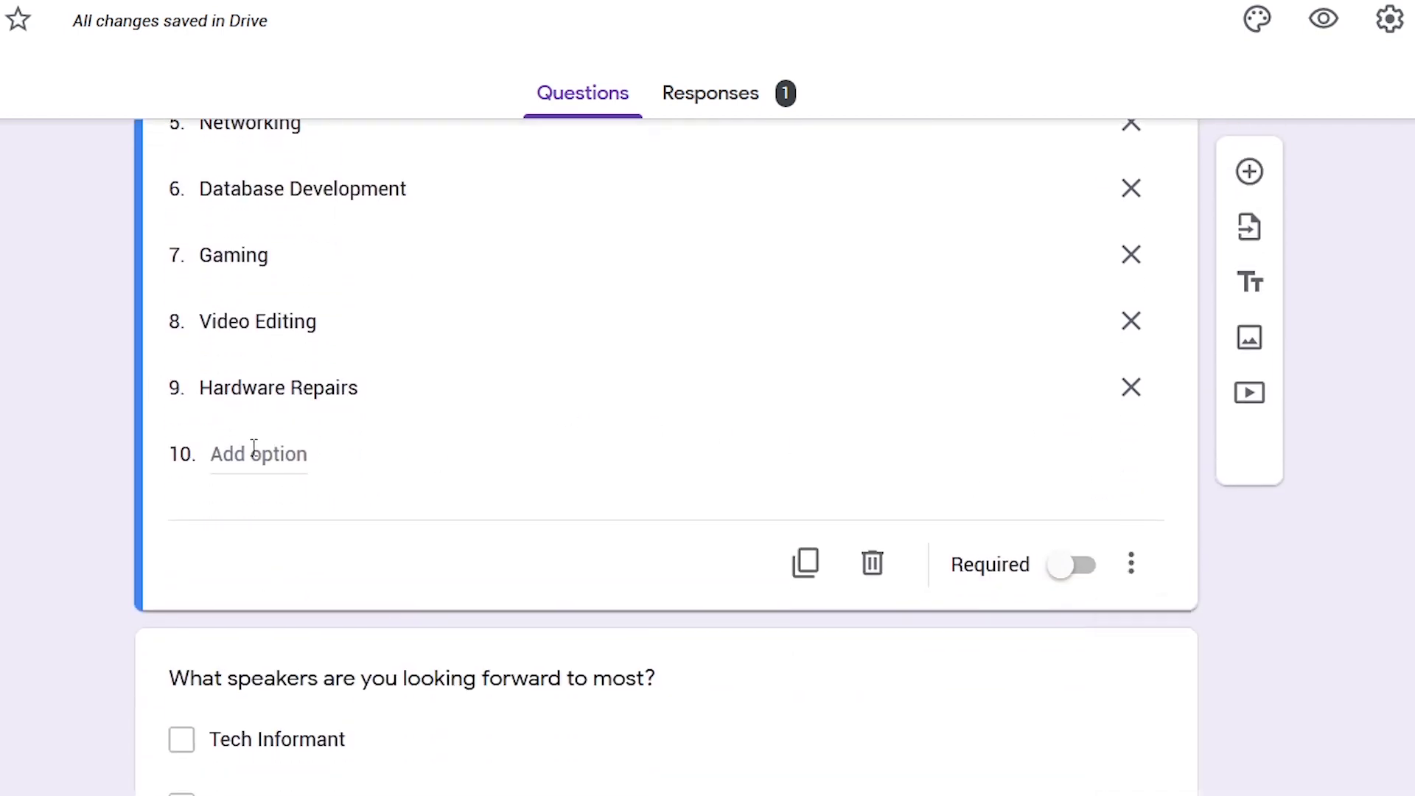
text(Mobile Apps Dev.)
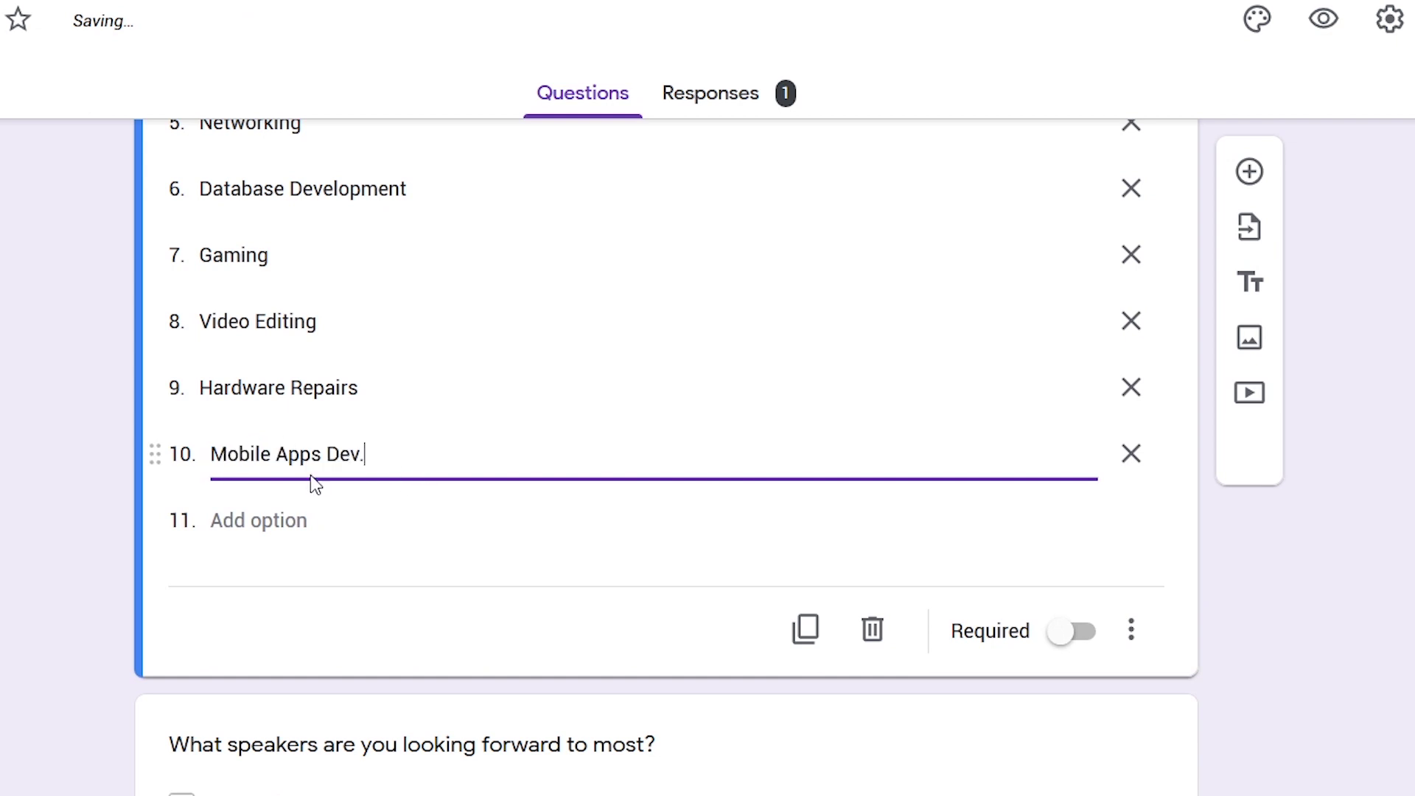
In preview, choose Python Programming as the topic
scroll(252, 457, up, 8)
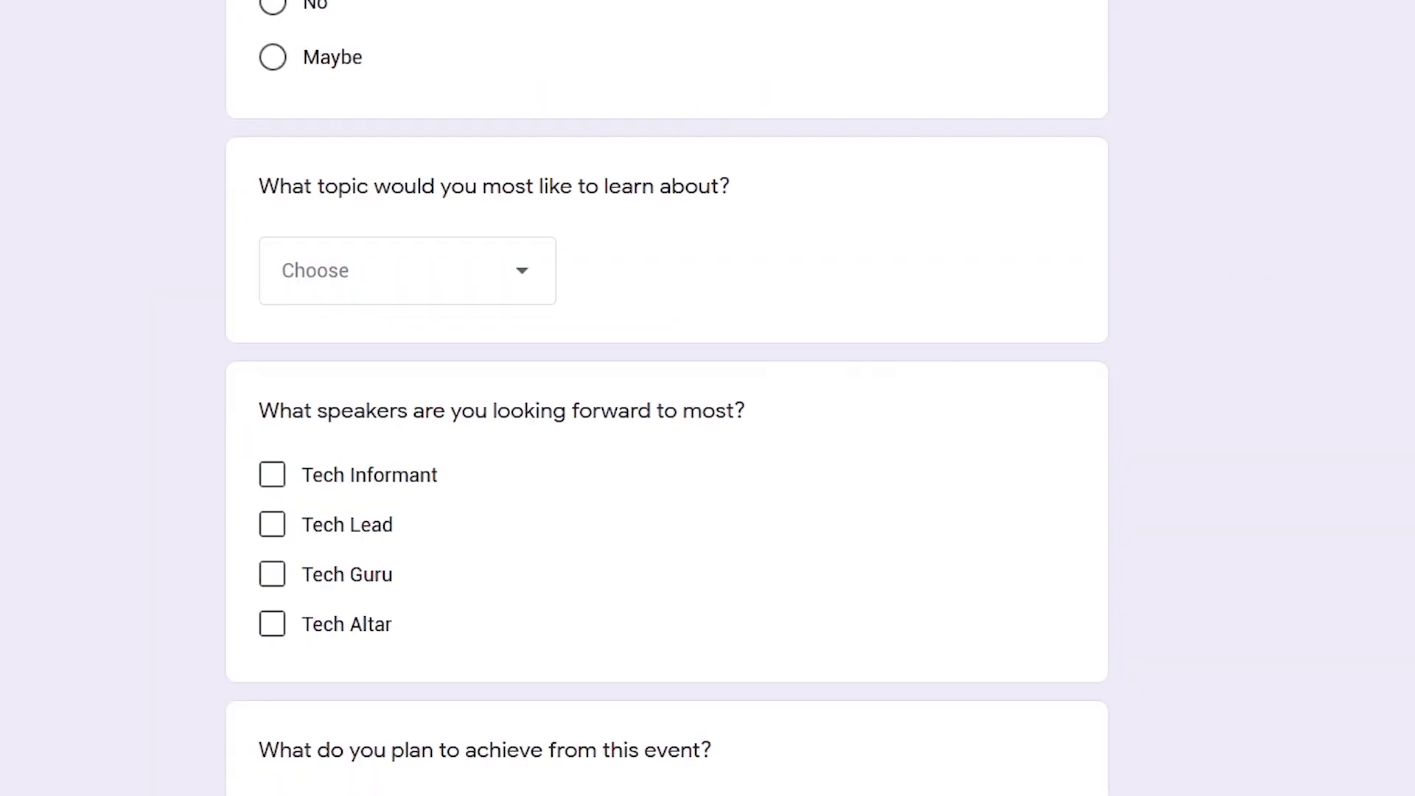
click(532, 270)
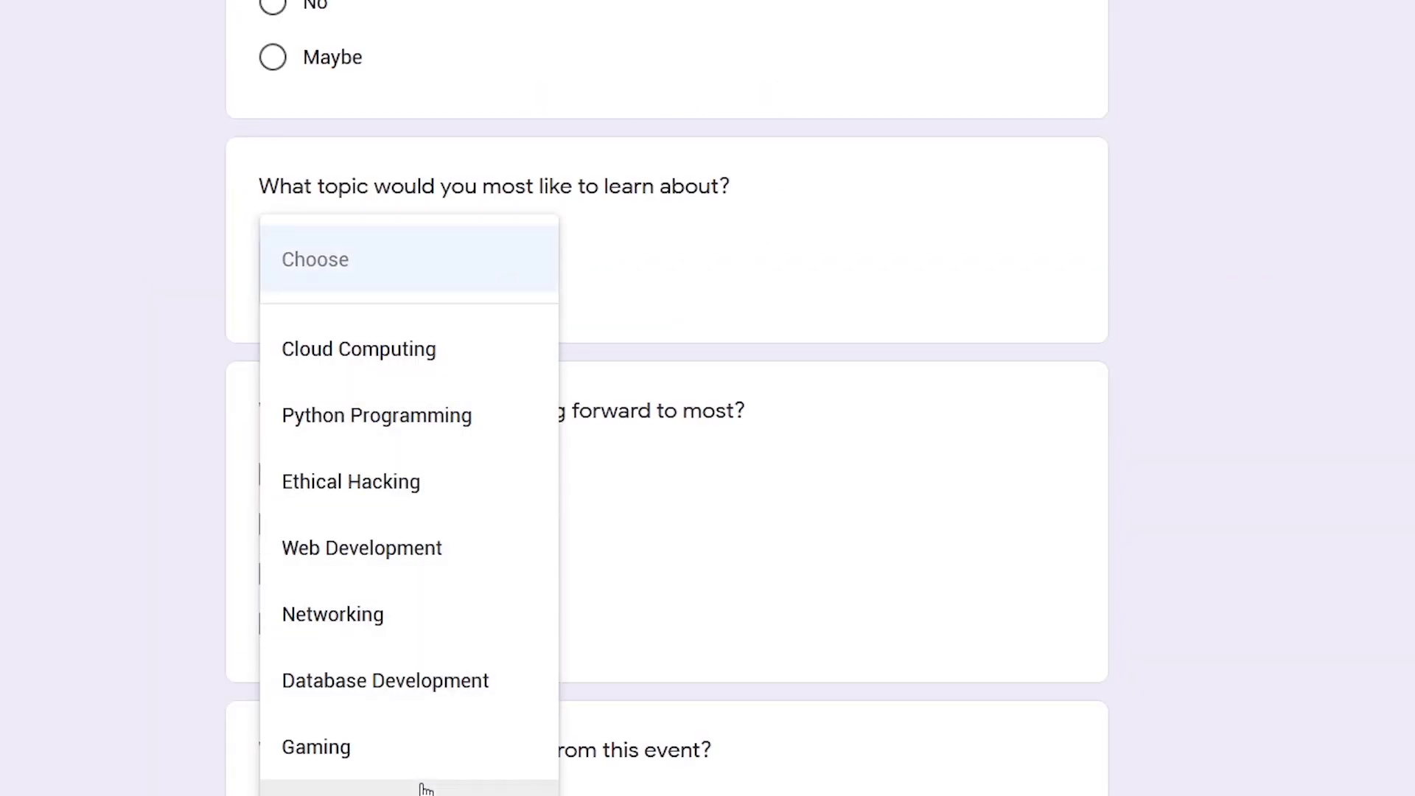
click(426, 424)
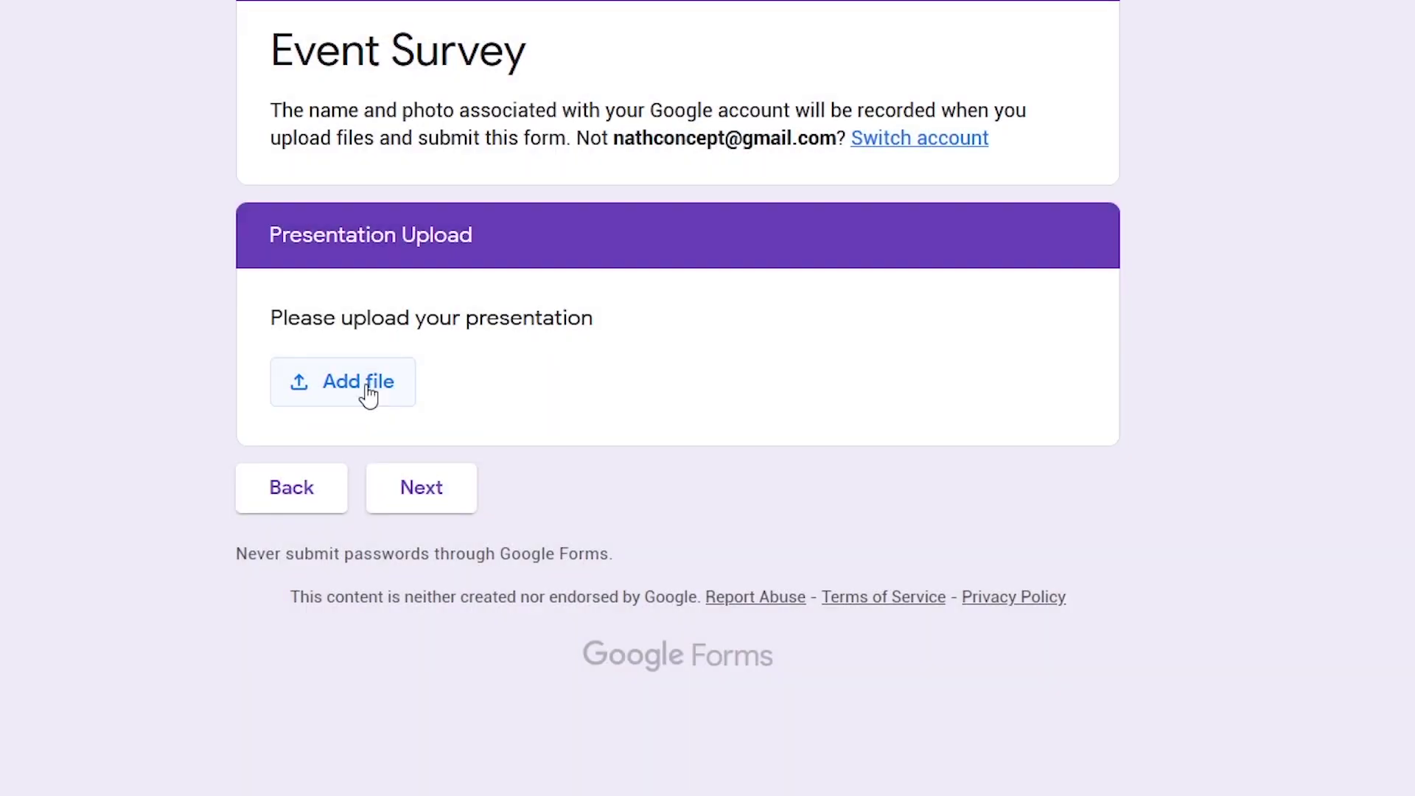
Pick Presentation.pptx from the device and confirm the question stays a File upload
click(368, 394)
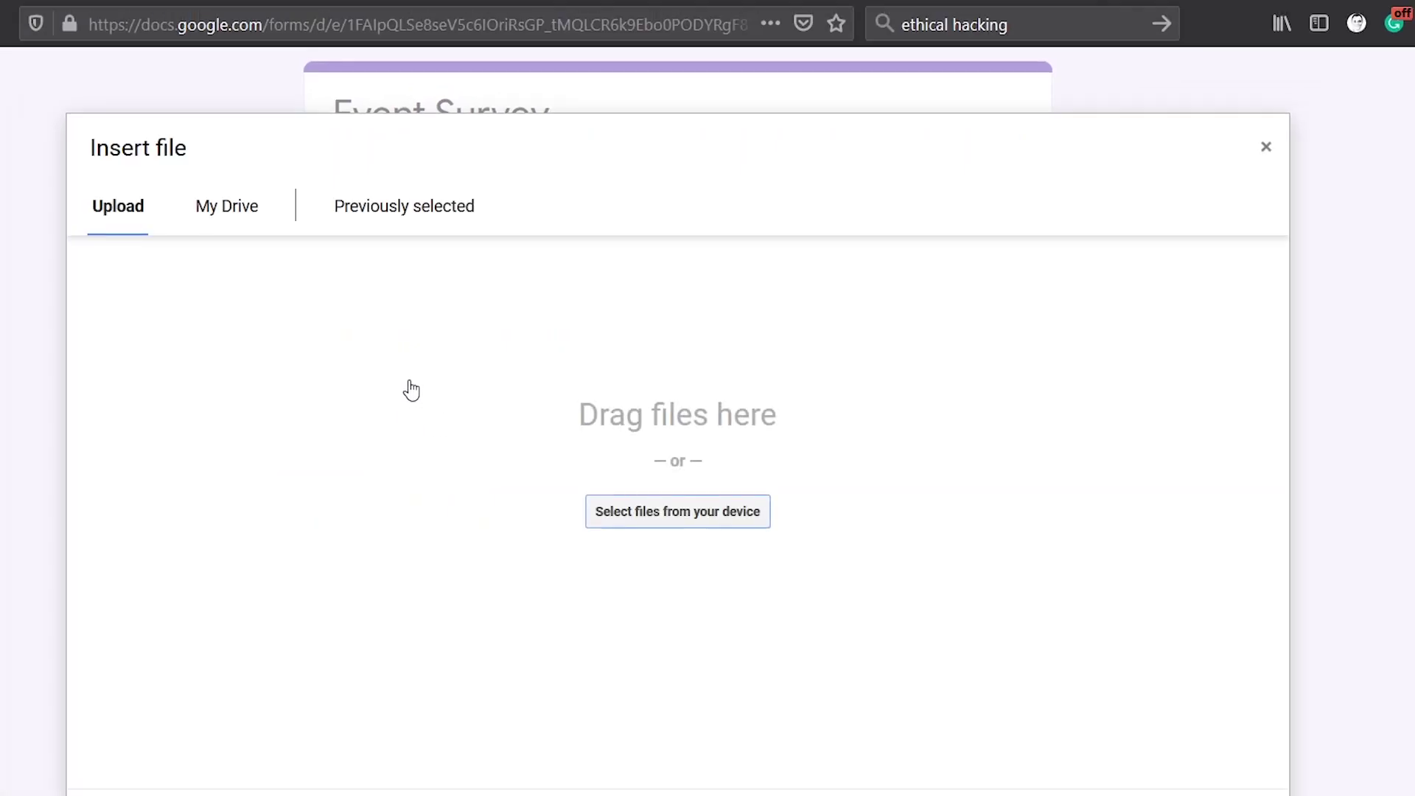
click(678, 518)
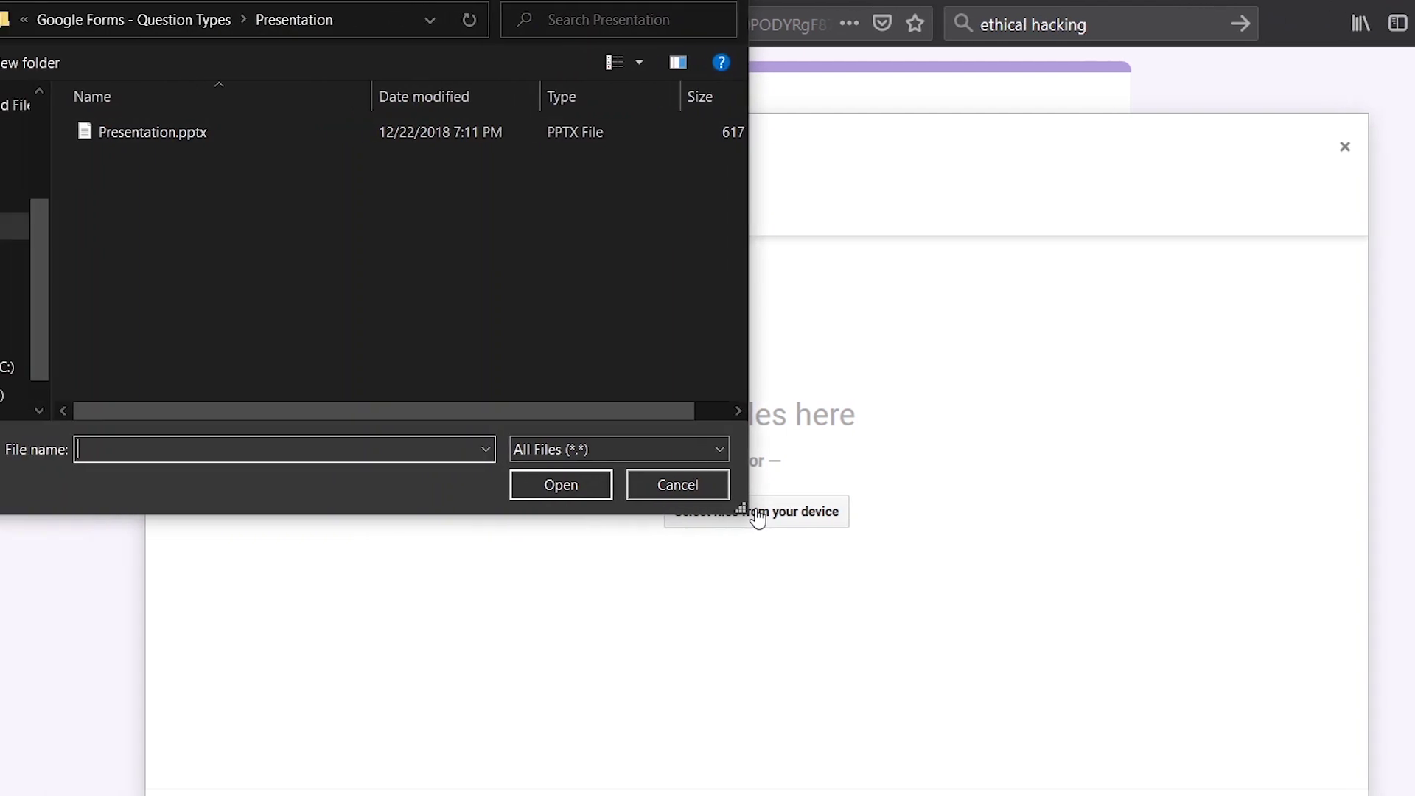
double_click(188, 133)
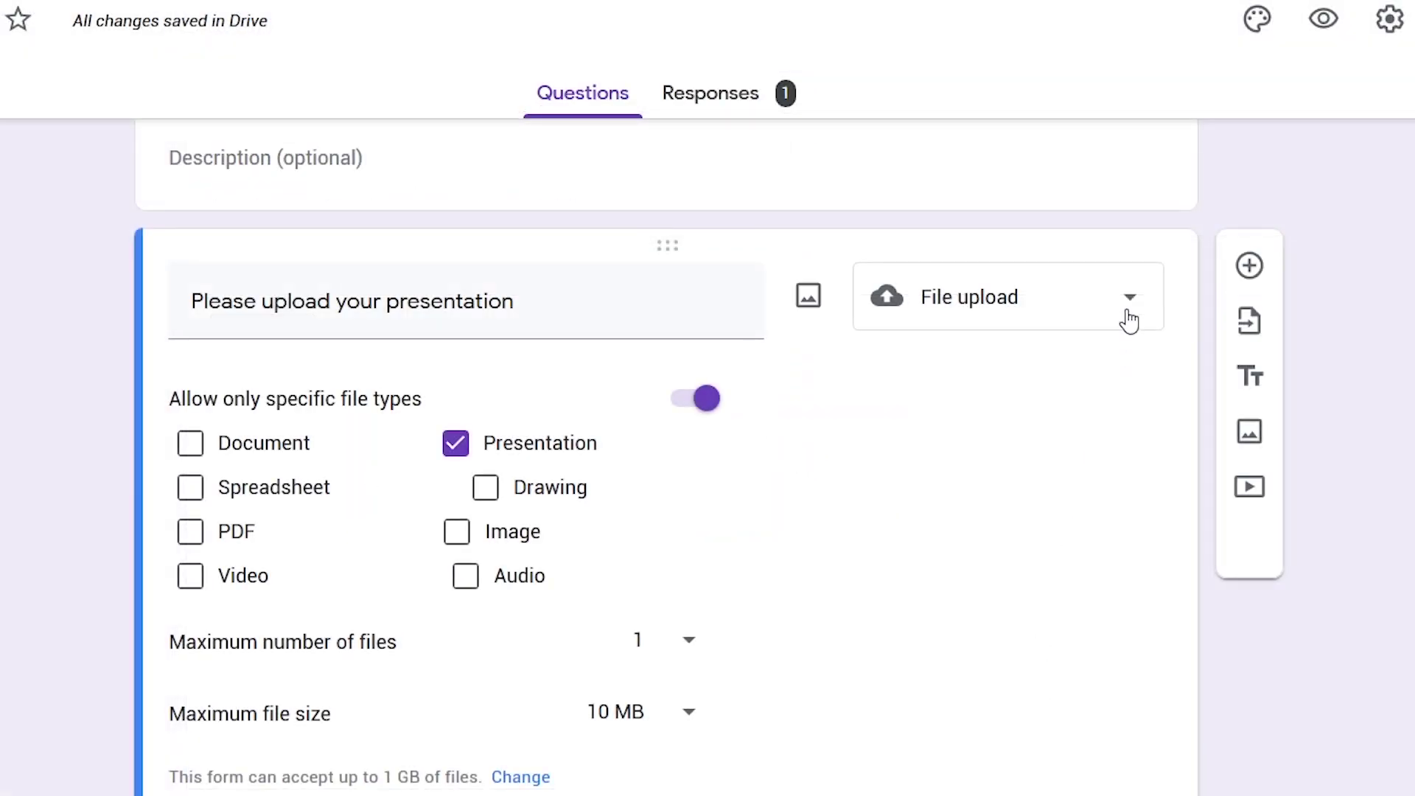
click(1132, 299)
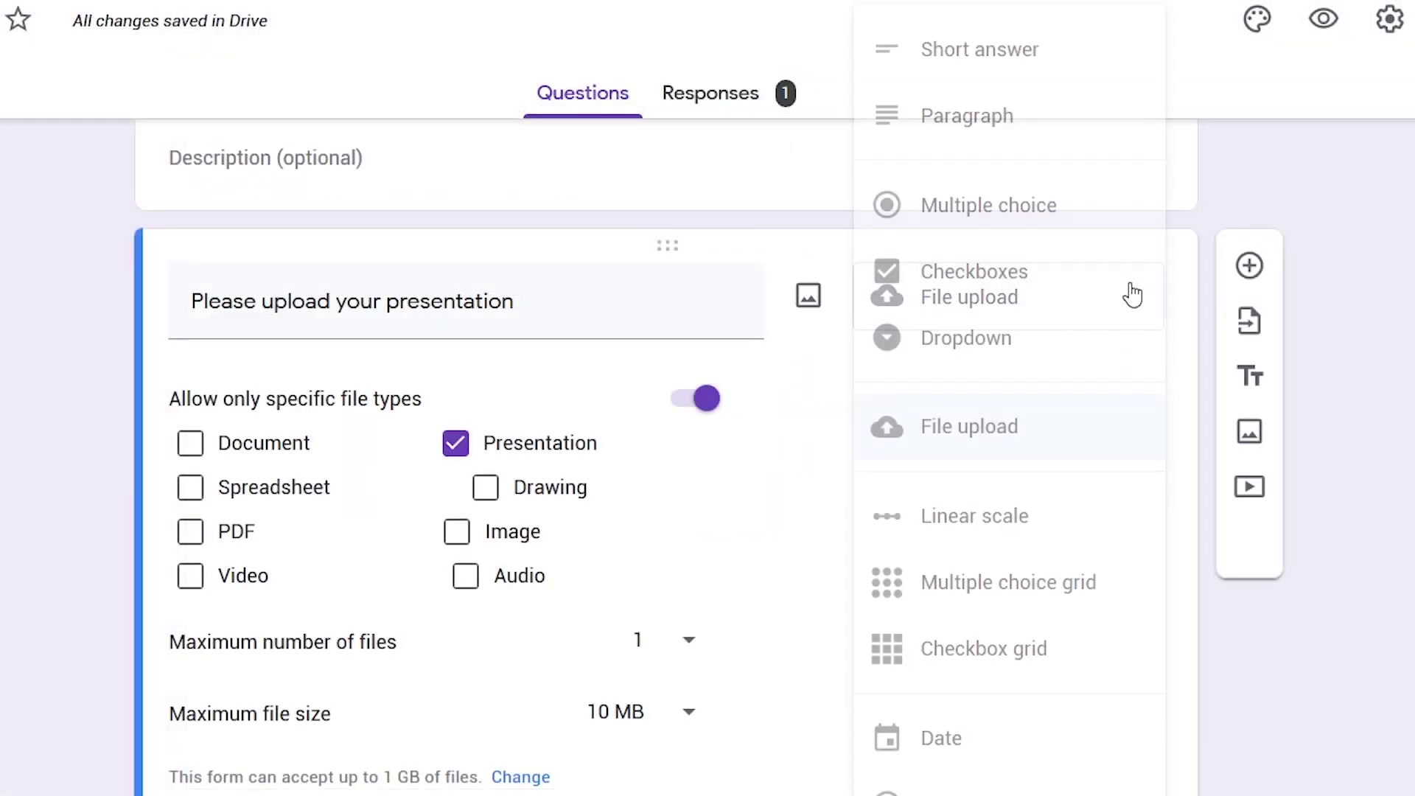
click(963, 426)
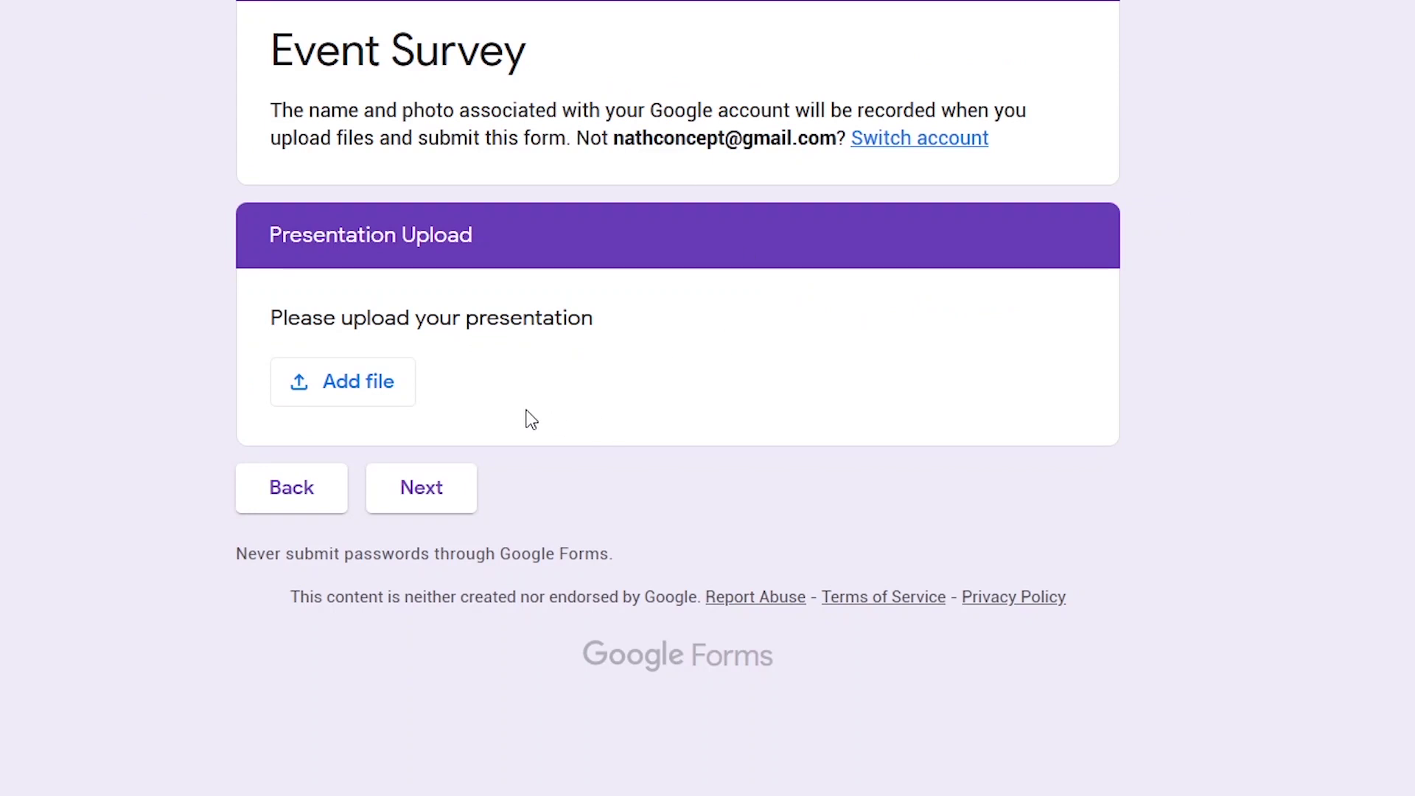
Select Presentation.pptx again and upload it as the answer
click(369, 395)
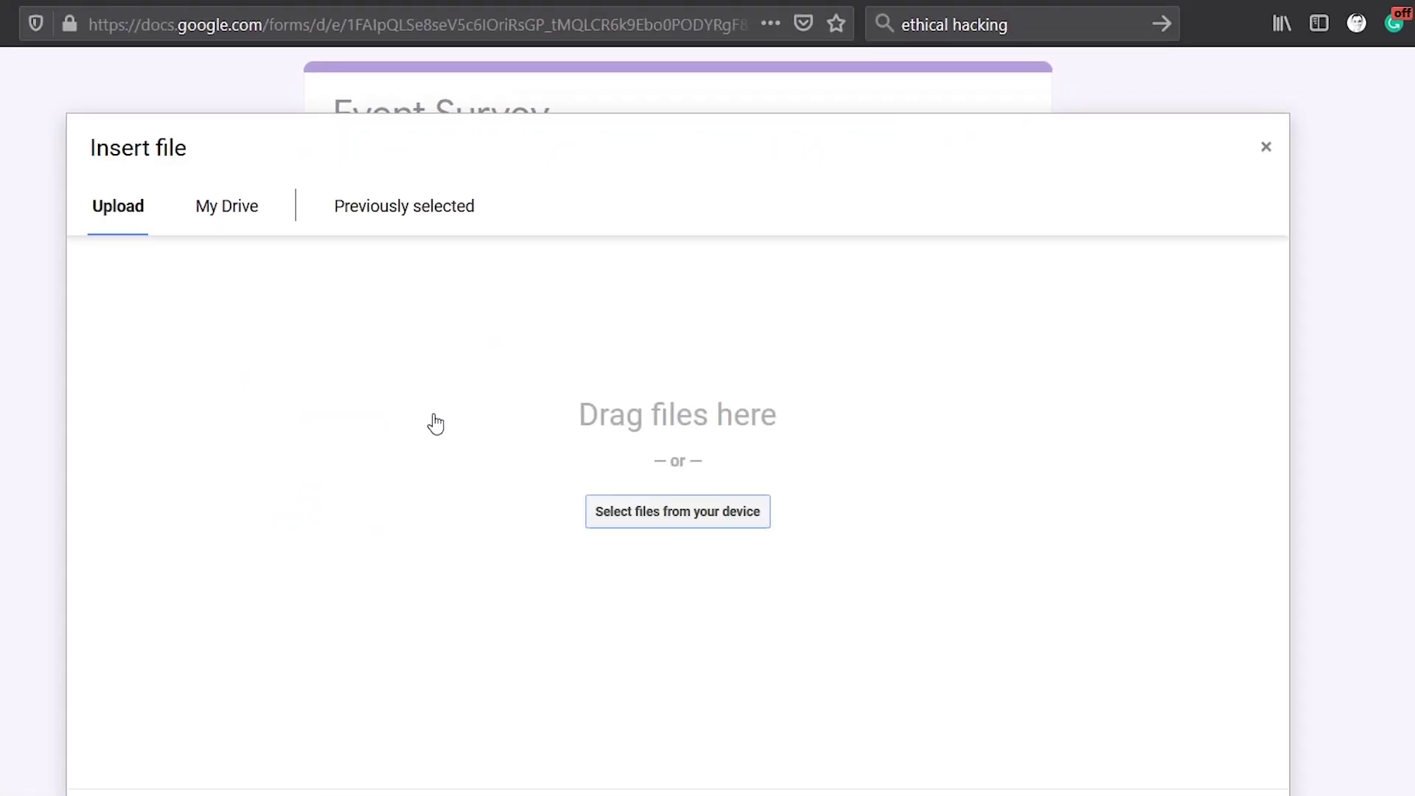
click(679, 518)
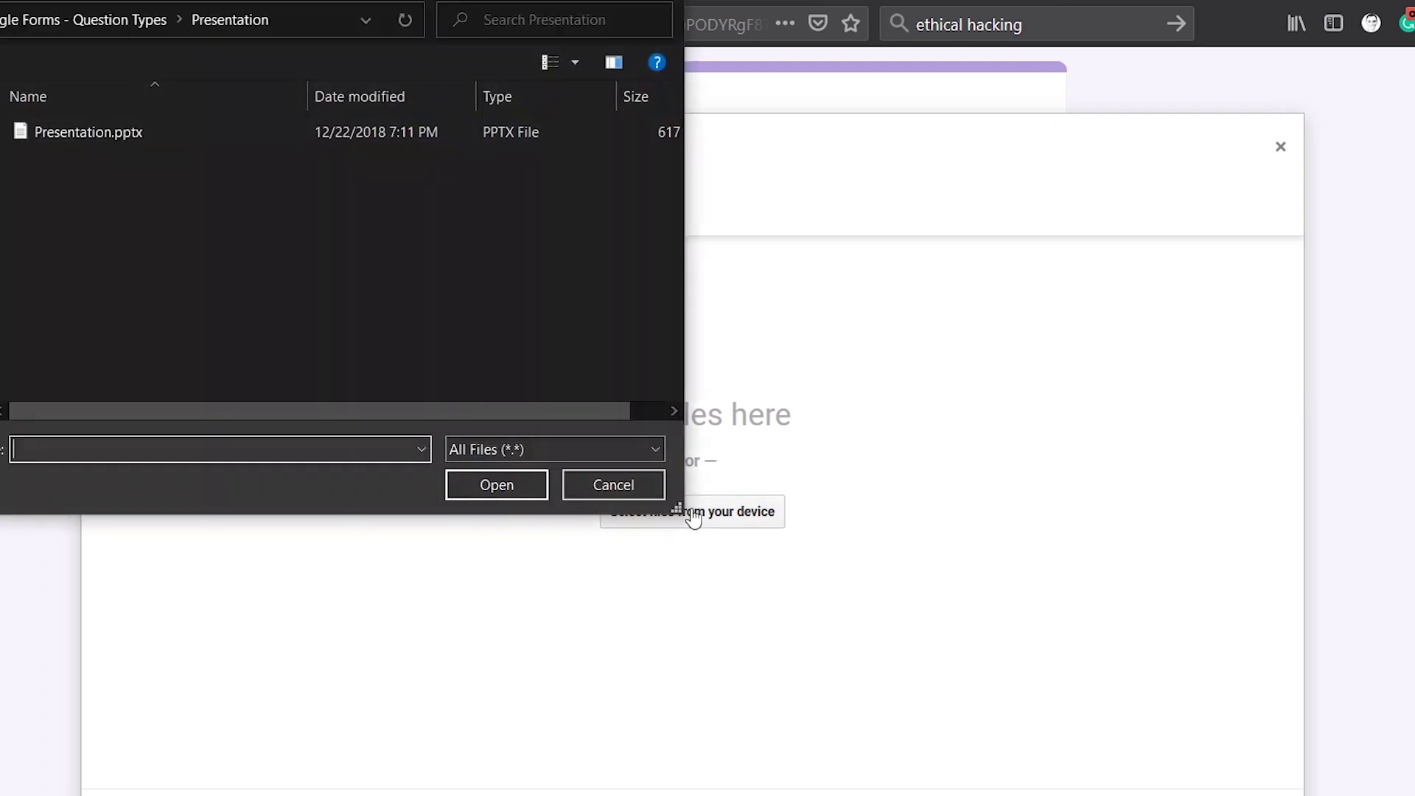
double_click(186, 134)
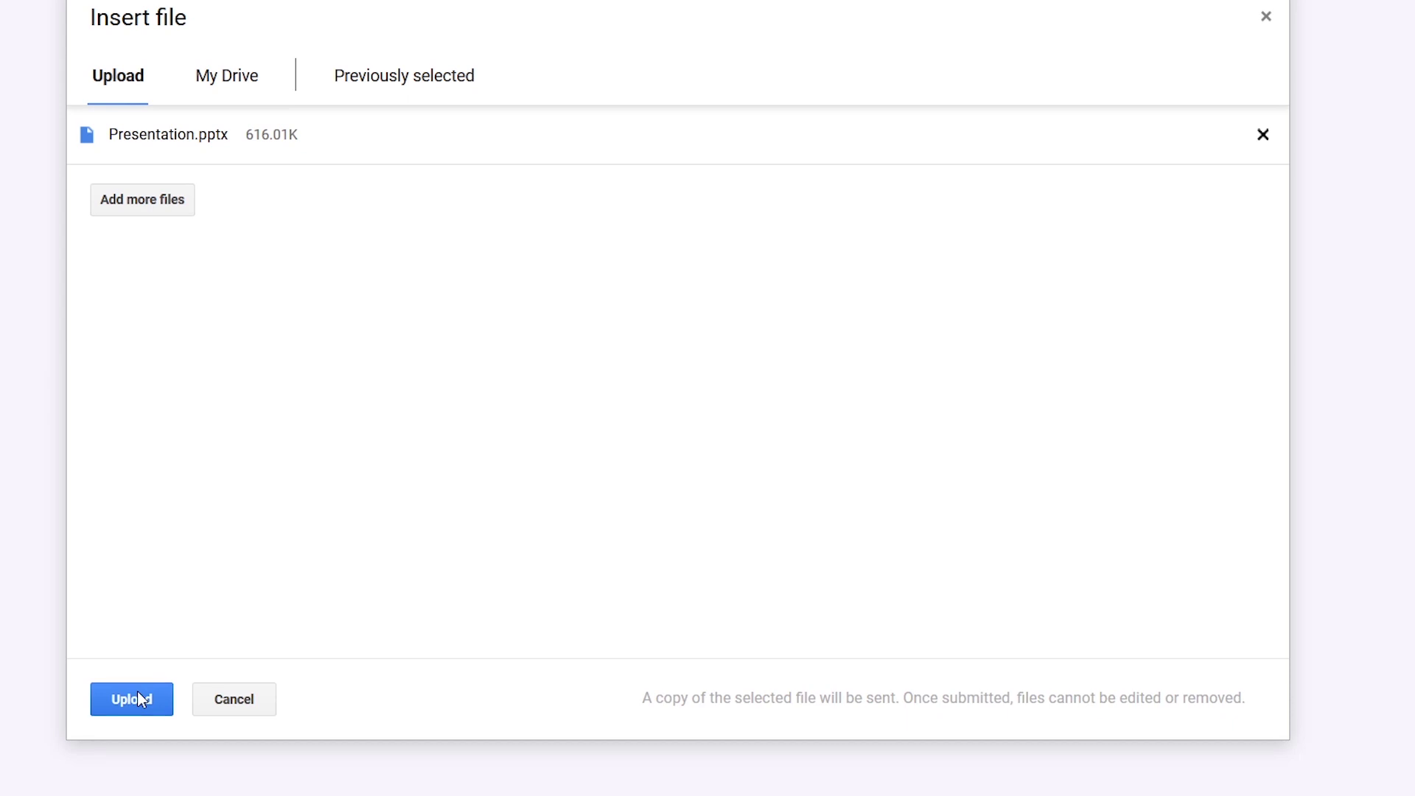
click(142, 699)
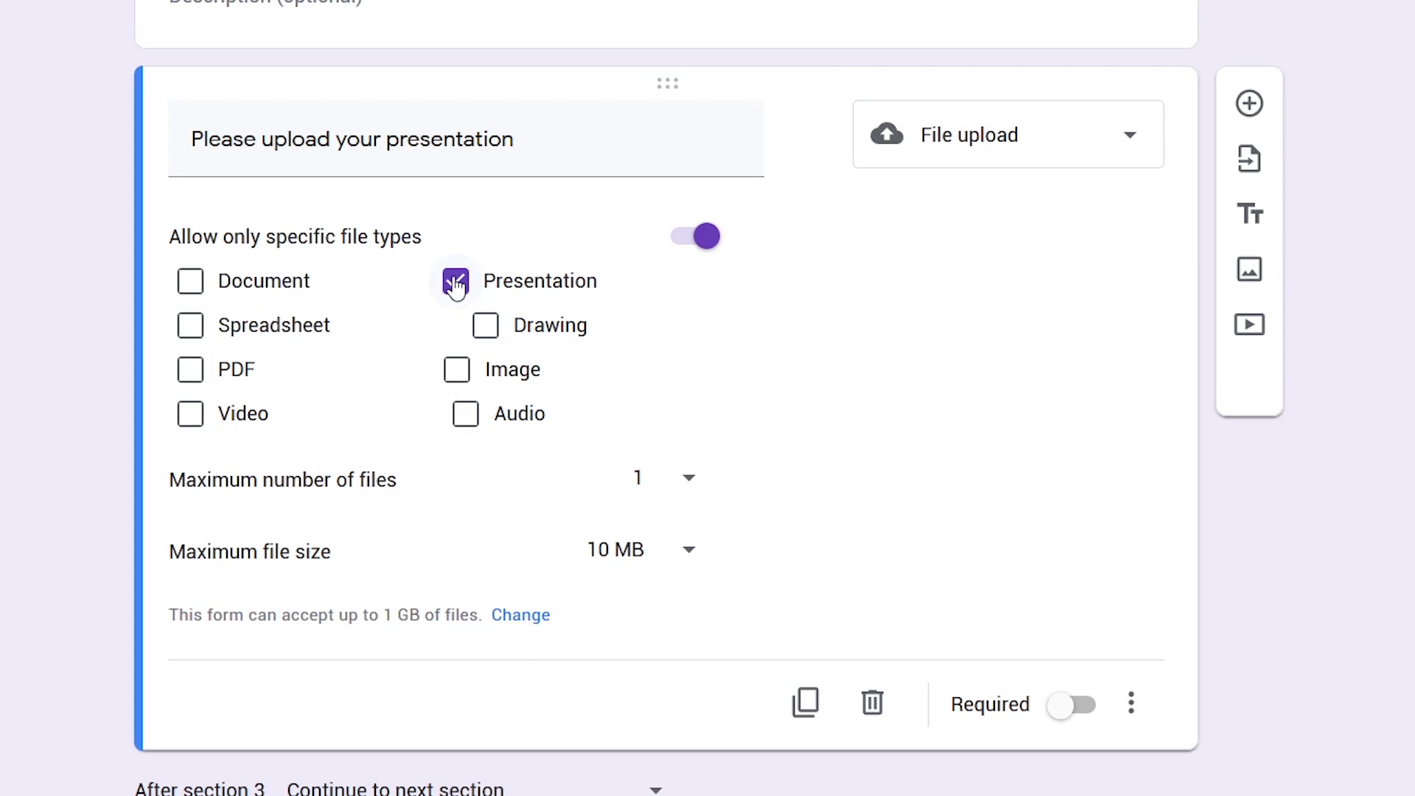
Keep the upload limits at a maximum of 1 file and 10 MB file size
click(690, 487)
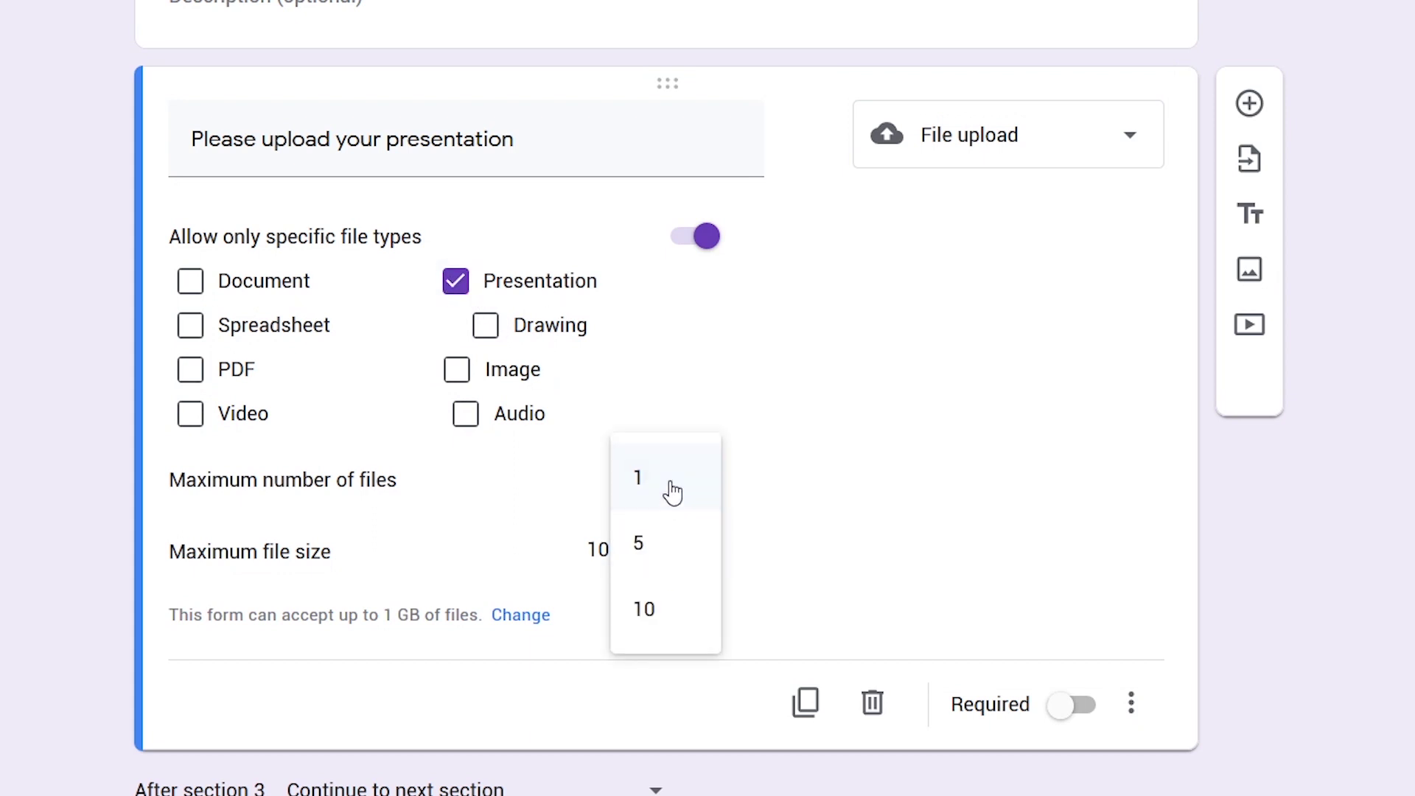
click(673, 488)
click(684, 567)
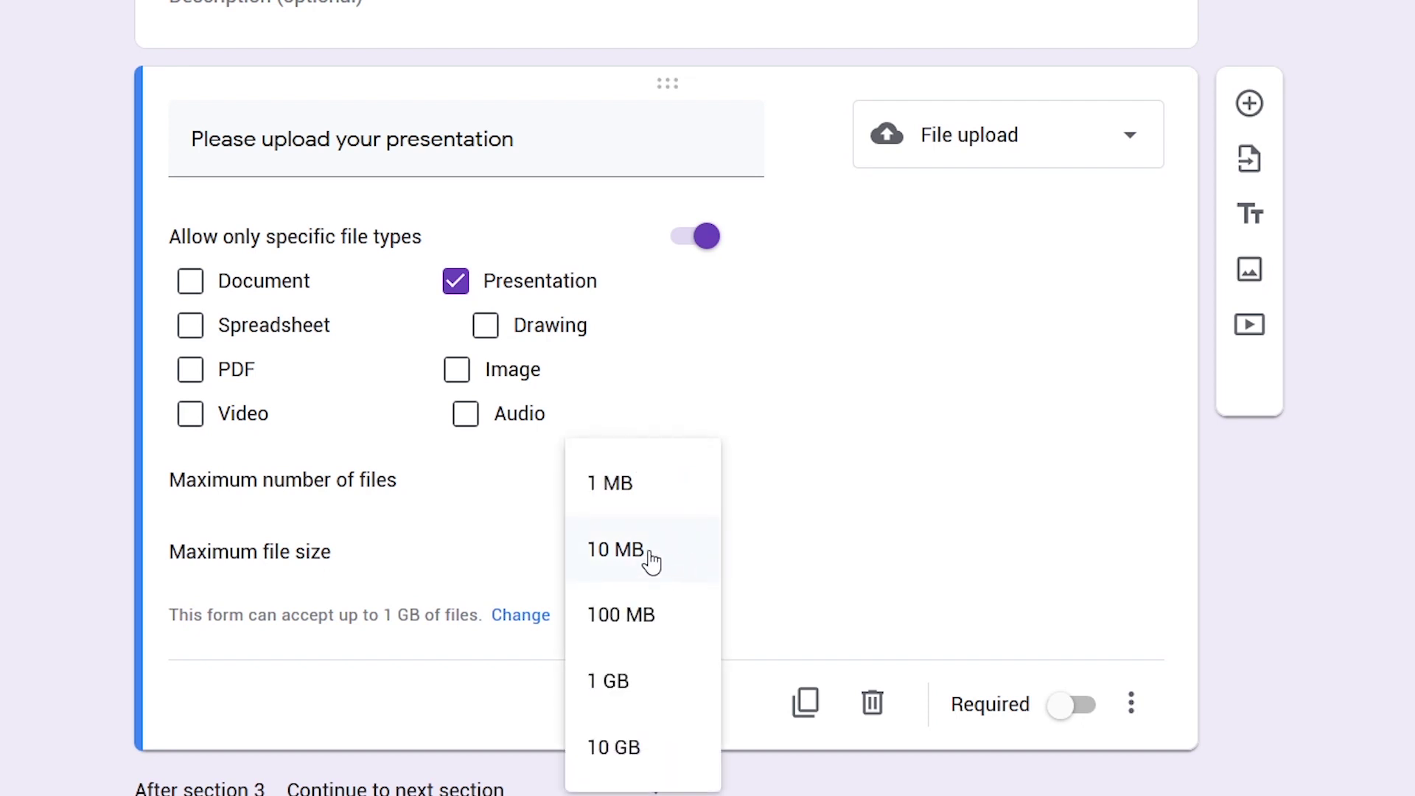
click(650, 562)
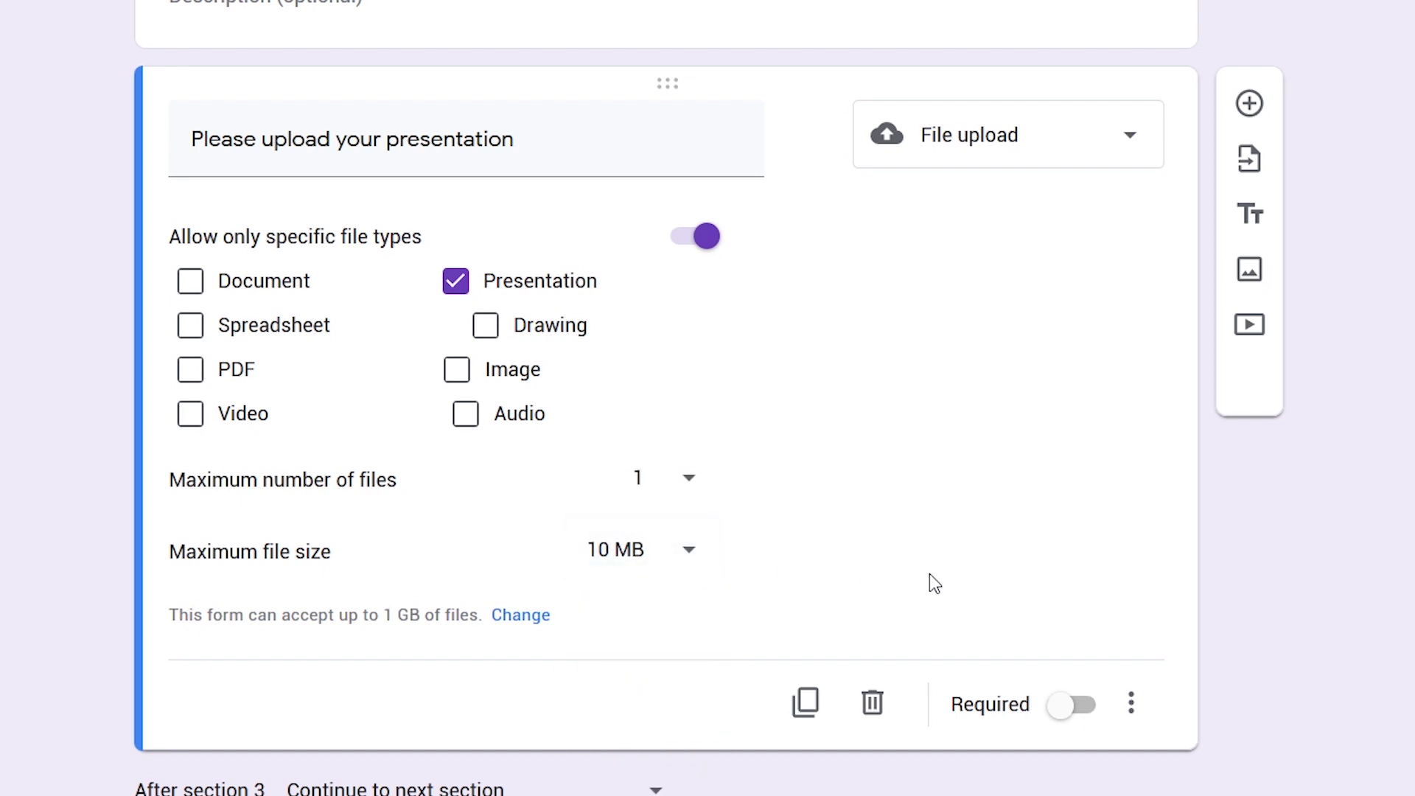
click(1132, 703)
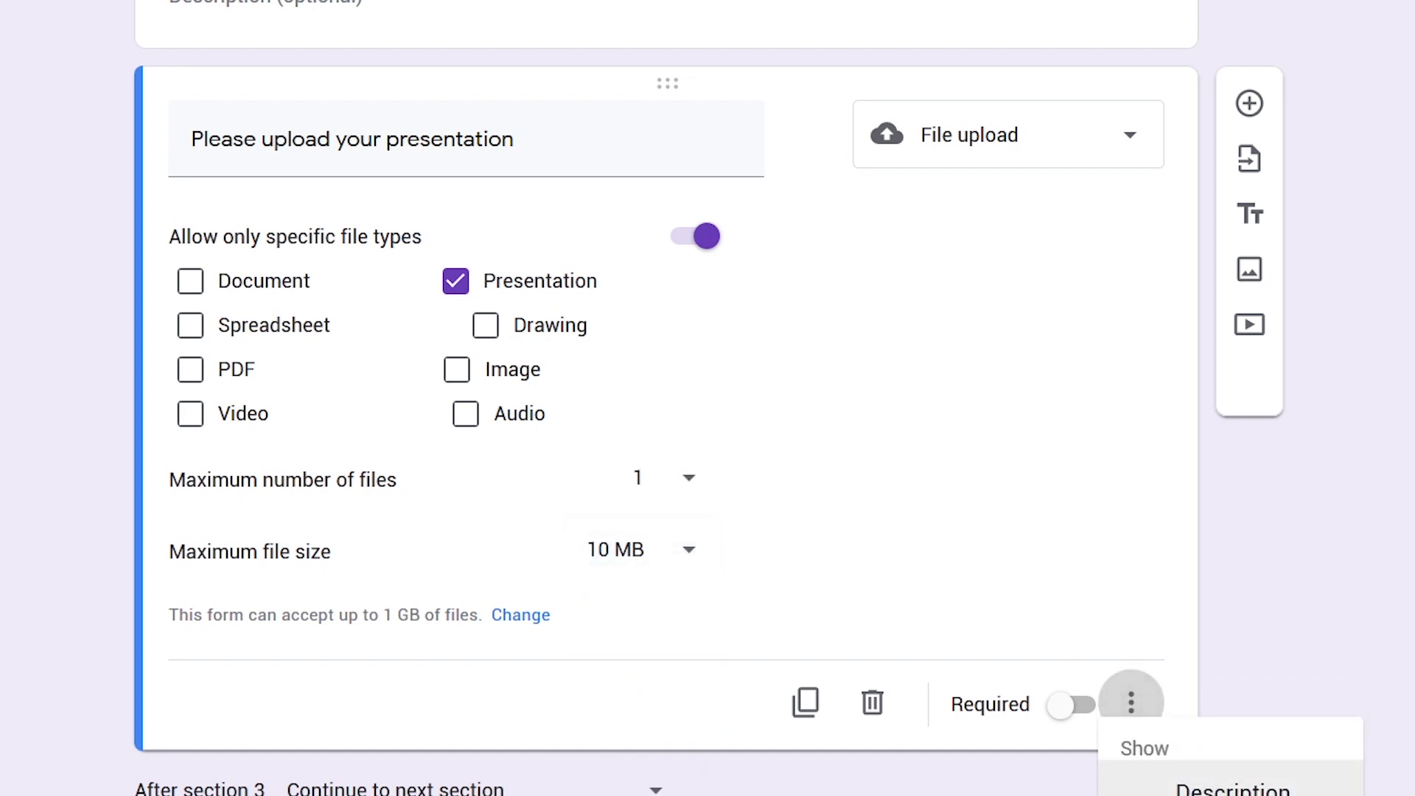
click(1085, 569)
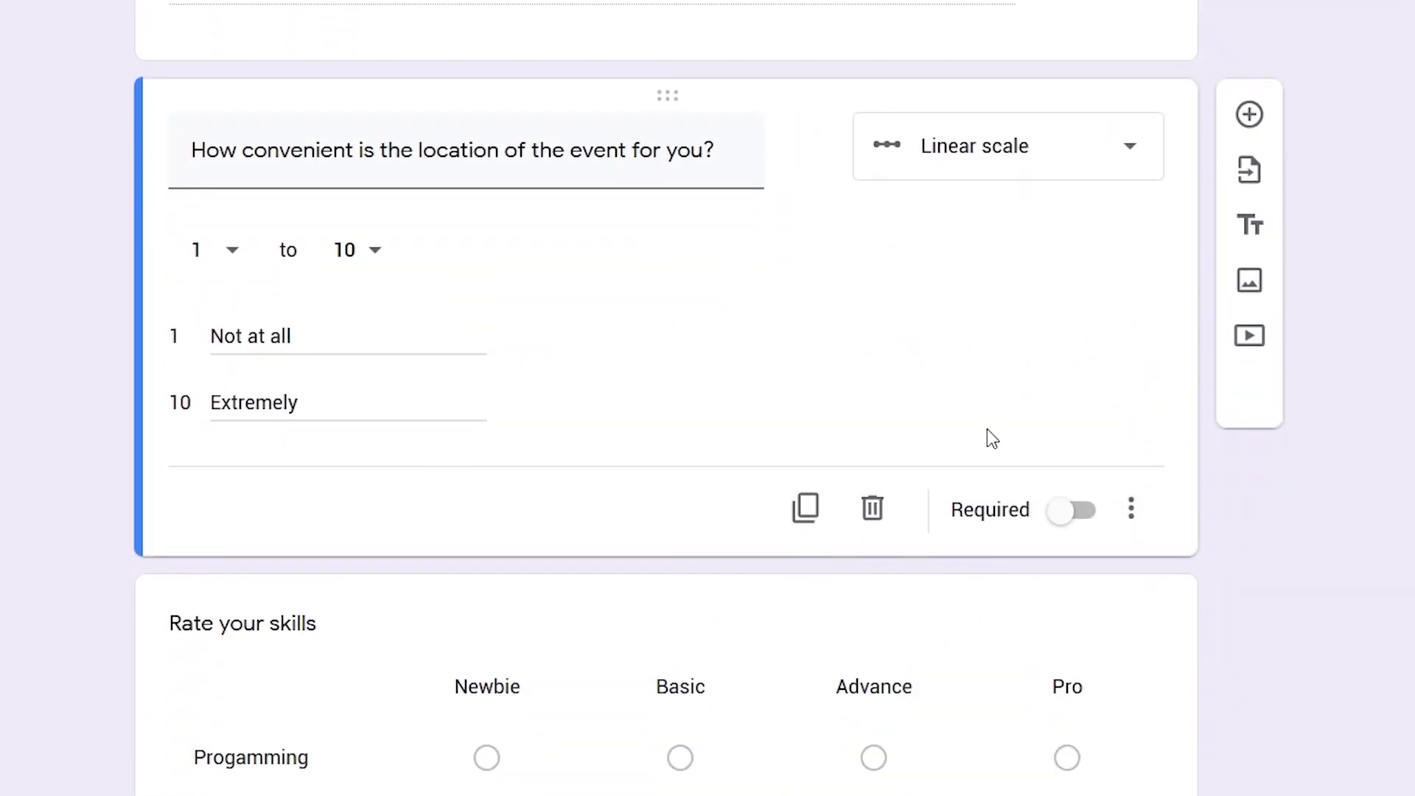
Confirm the location-convenience question is a 1-to-10 linear scale labelled 'Not at all' to 'Extremely'
click(1133, 157)
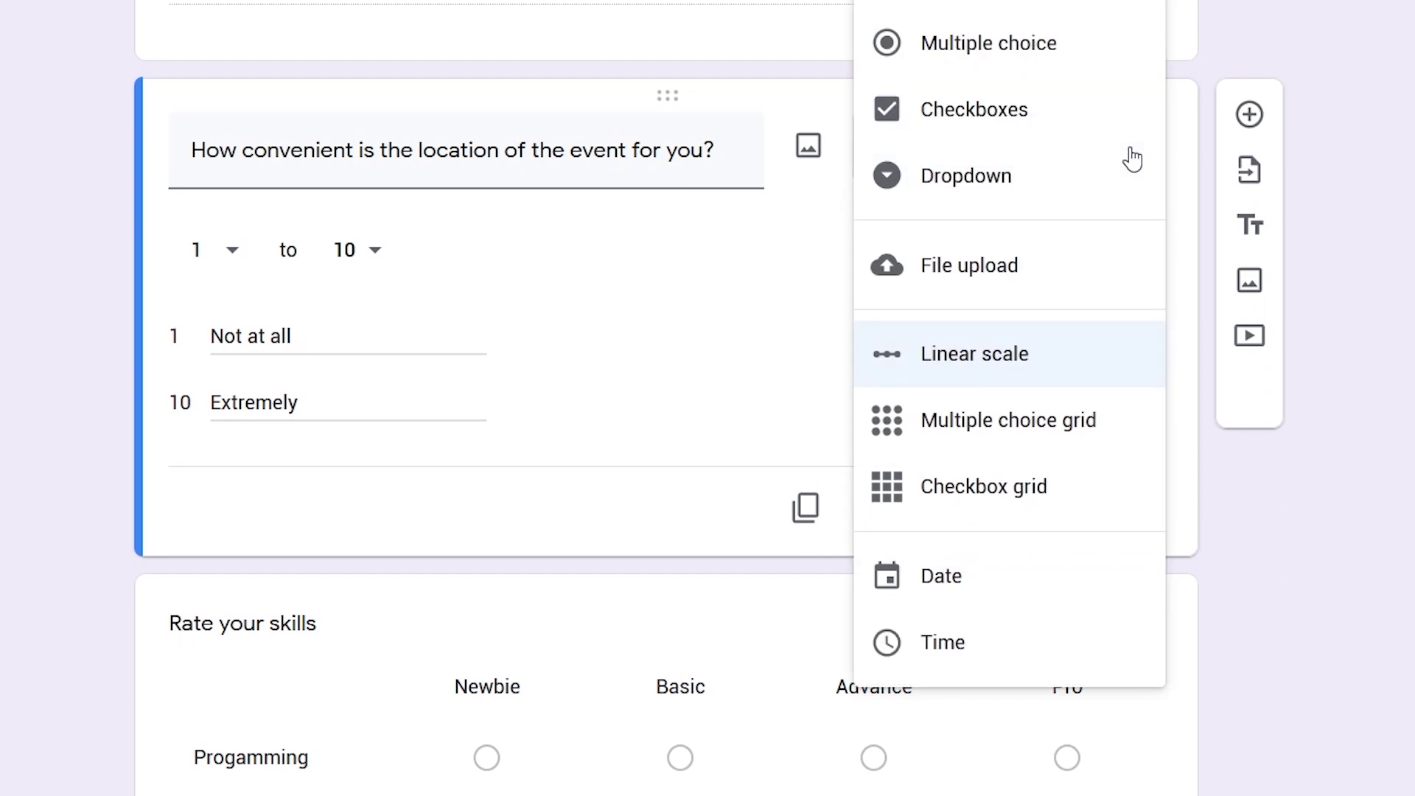
click(1002, 371)
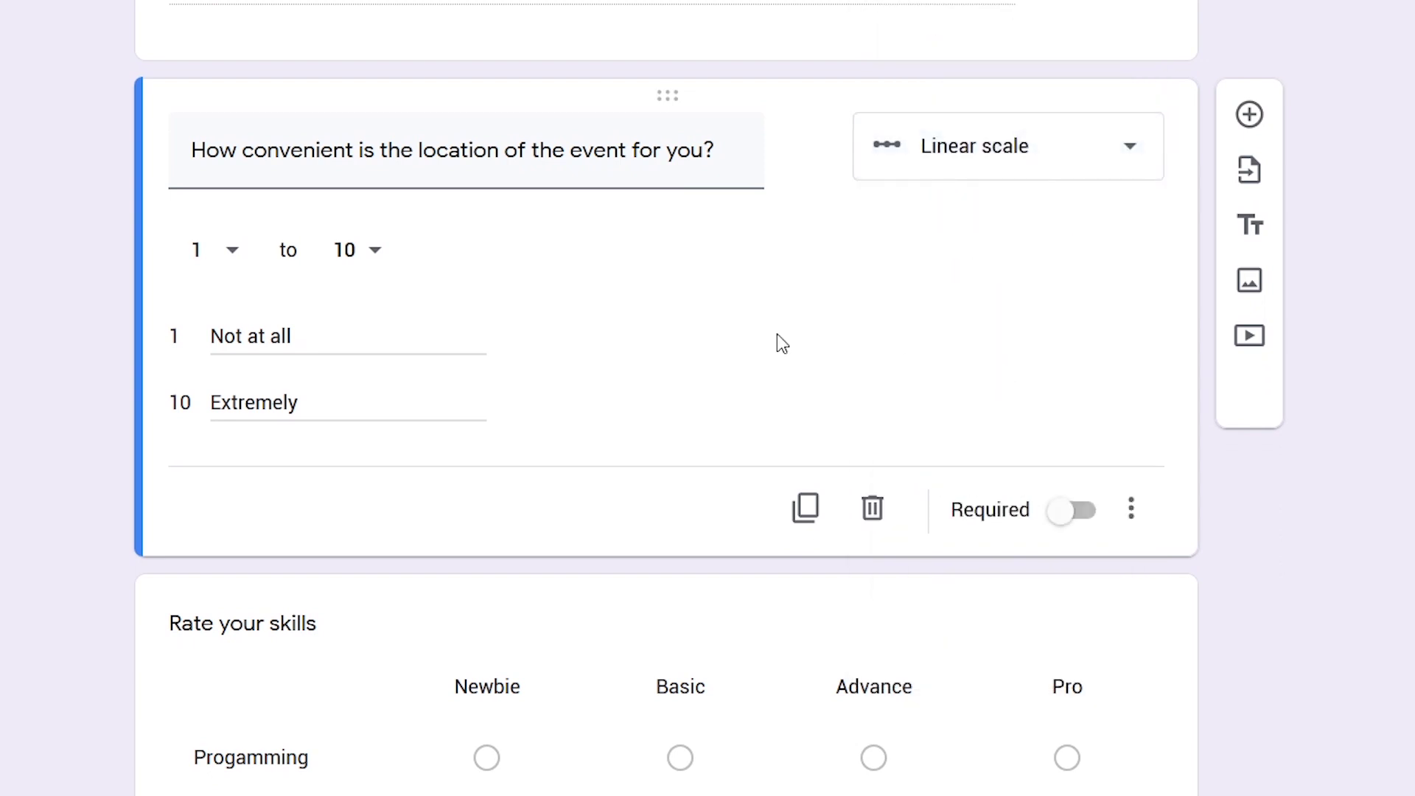
click(231, 257)
click(367, 253)
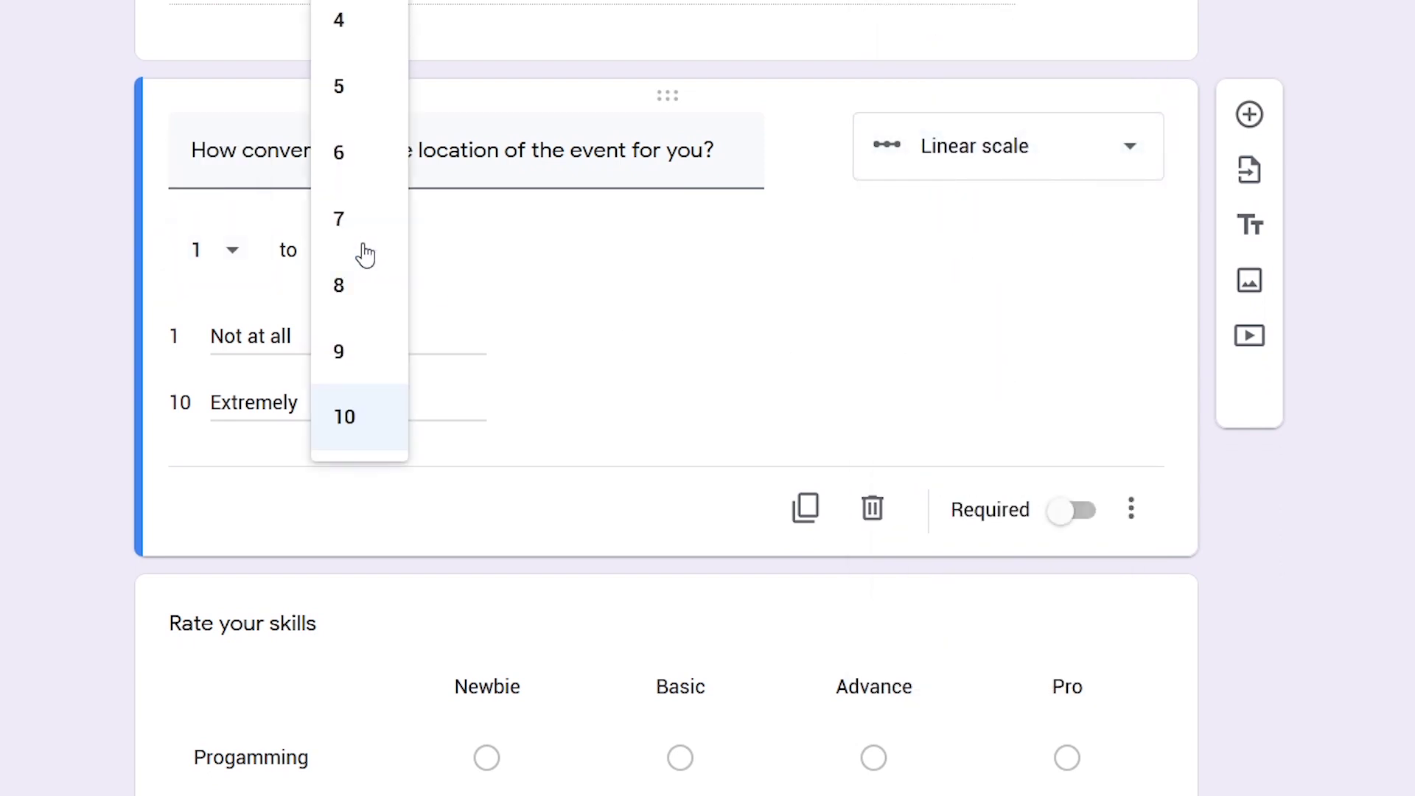
click(252, 335)
click(462, 419)
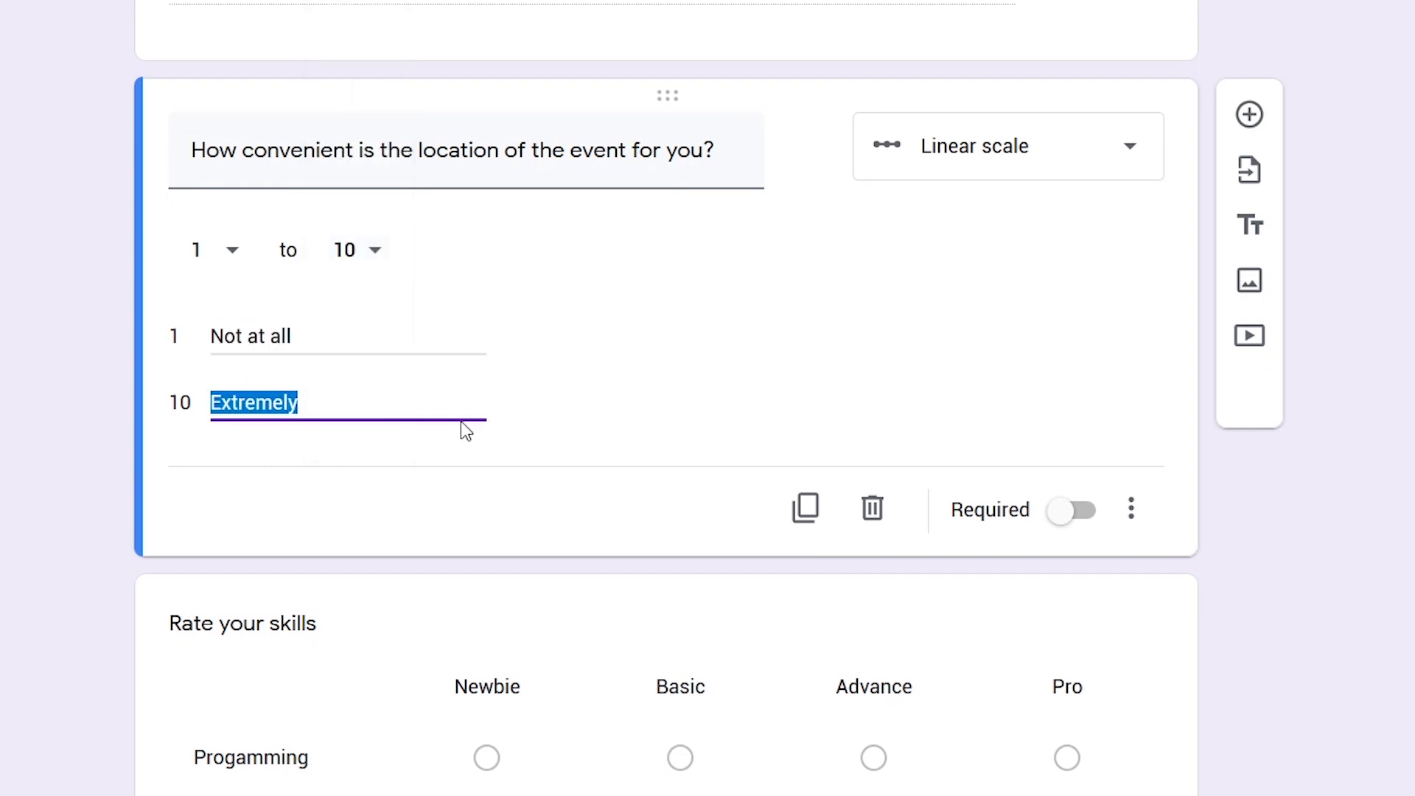
Rate location convenience 10 in the preview, then change the rating to 6
click(850, 432)
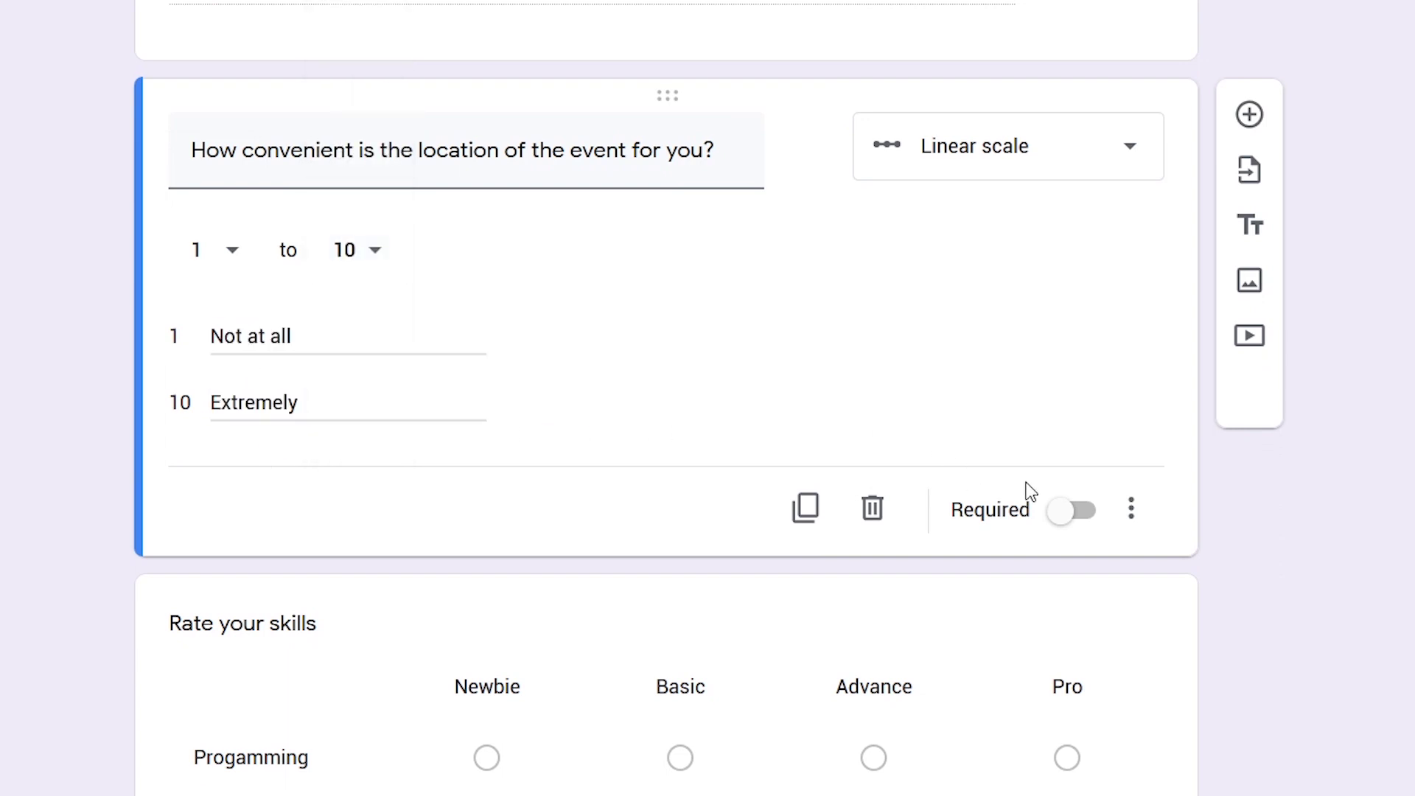
click(1134, 519)
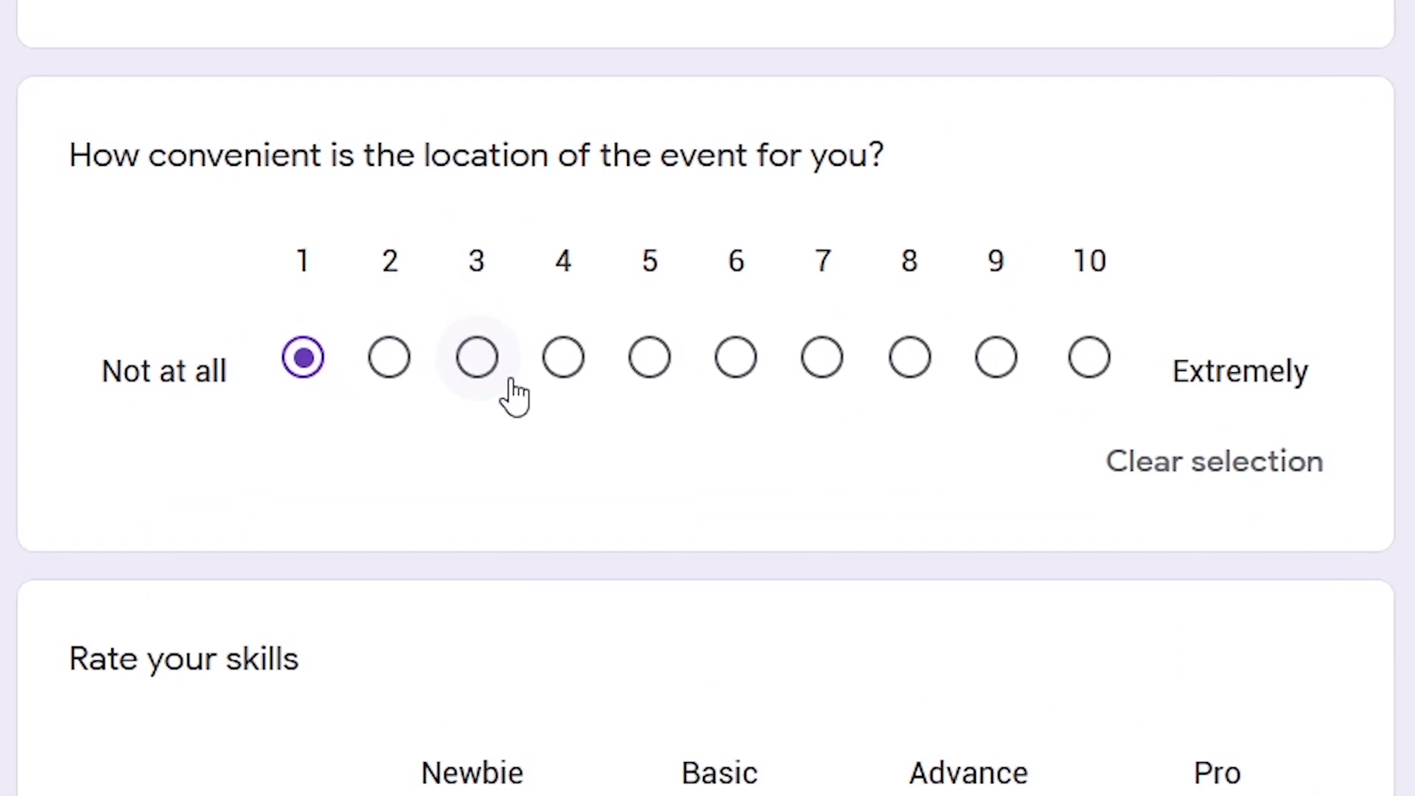
click(1101, 366)
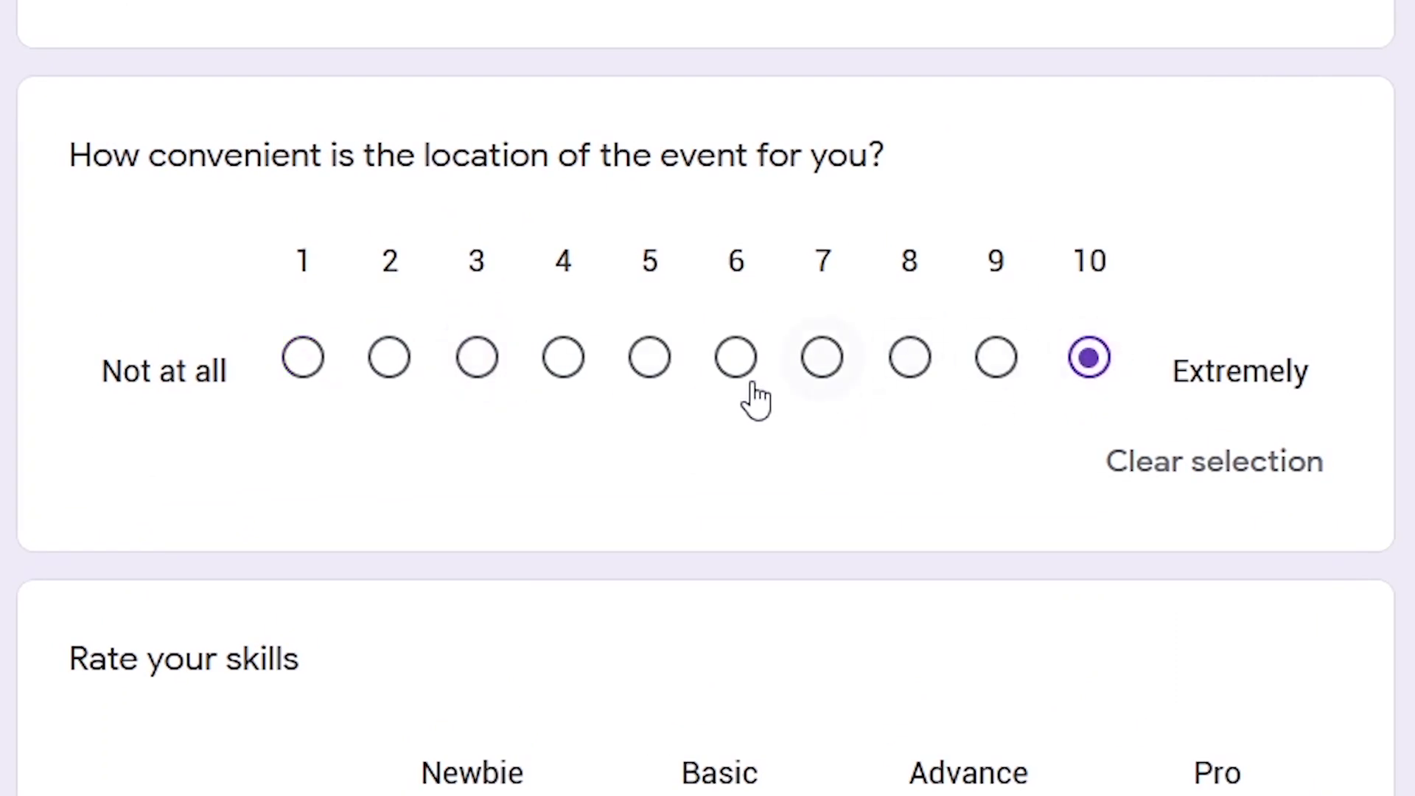
click(742, 369)
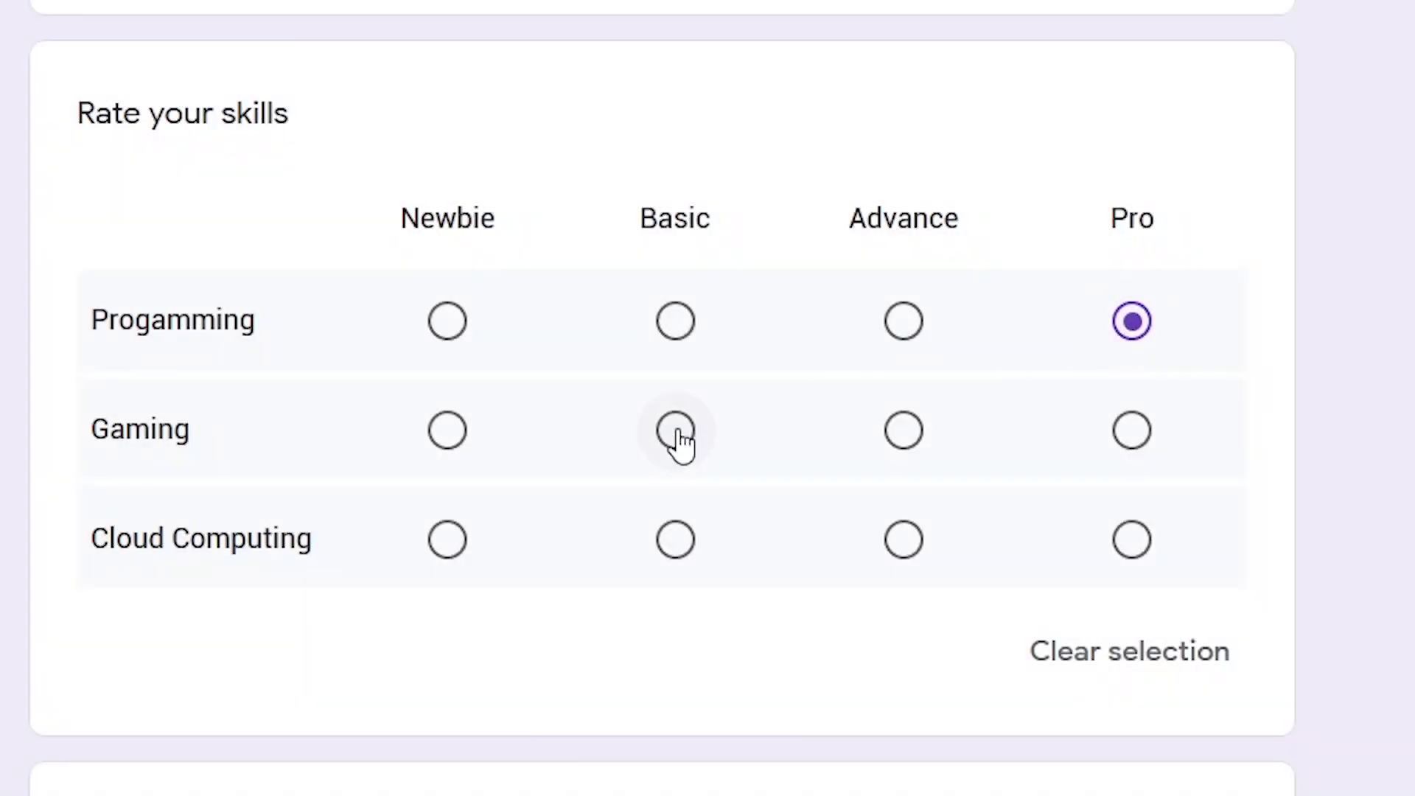
Keep Rate your skills as a Multiple choice grid limited to one response per column
click(676, 437)
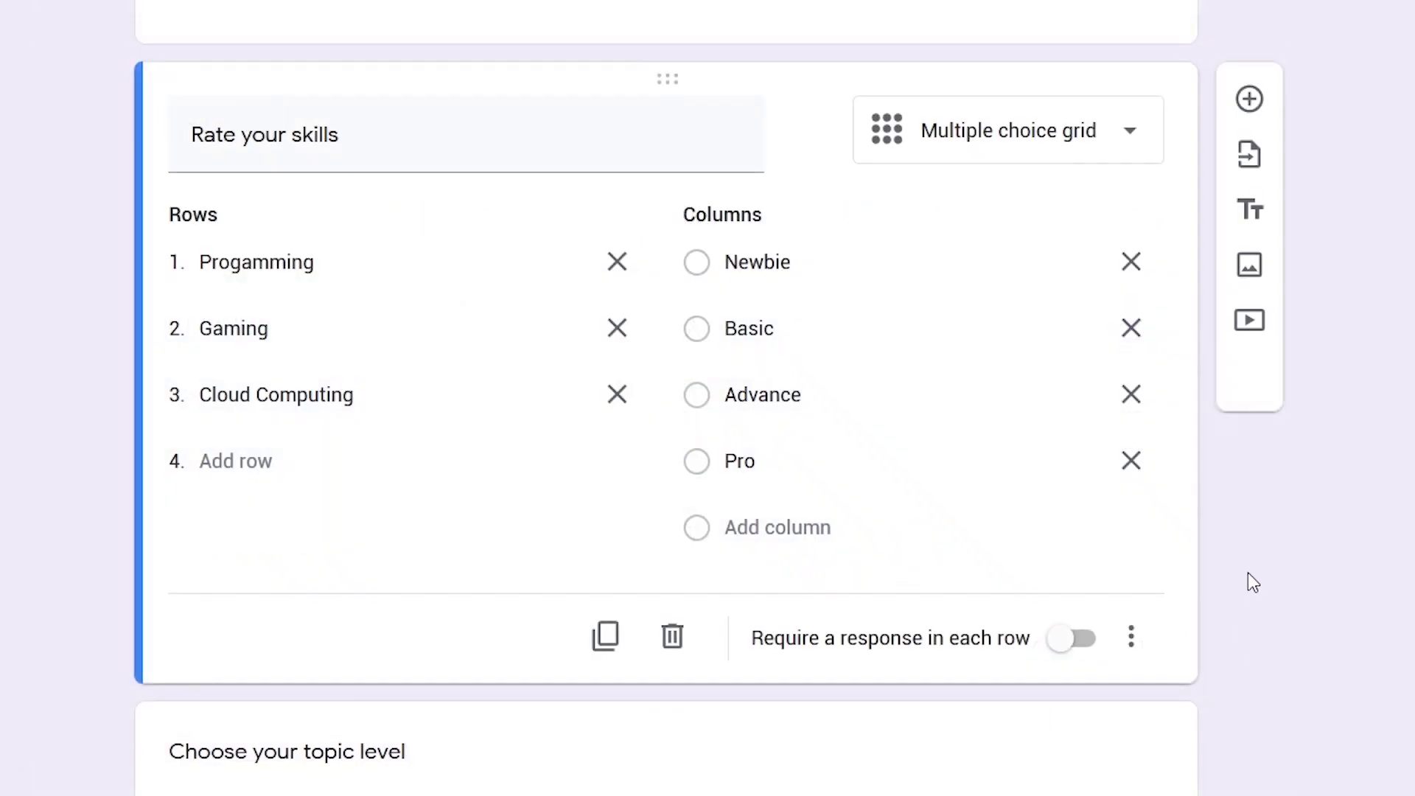
click(973, 142)
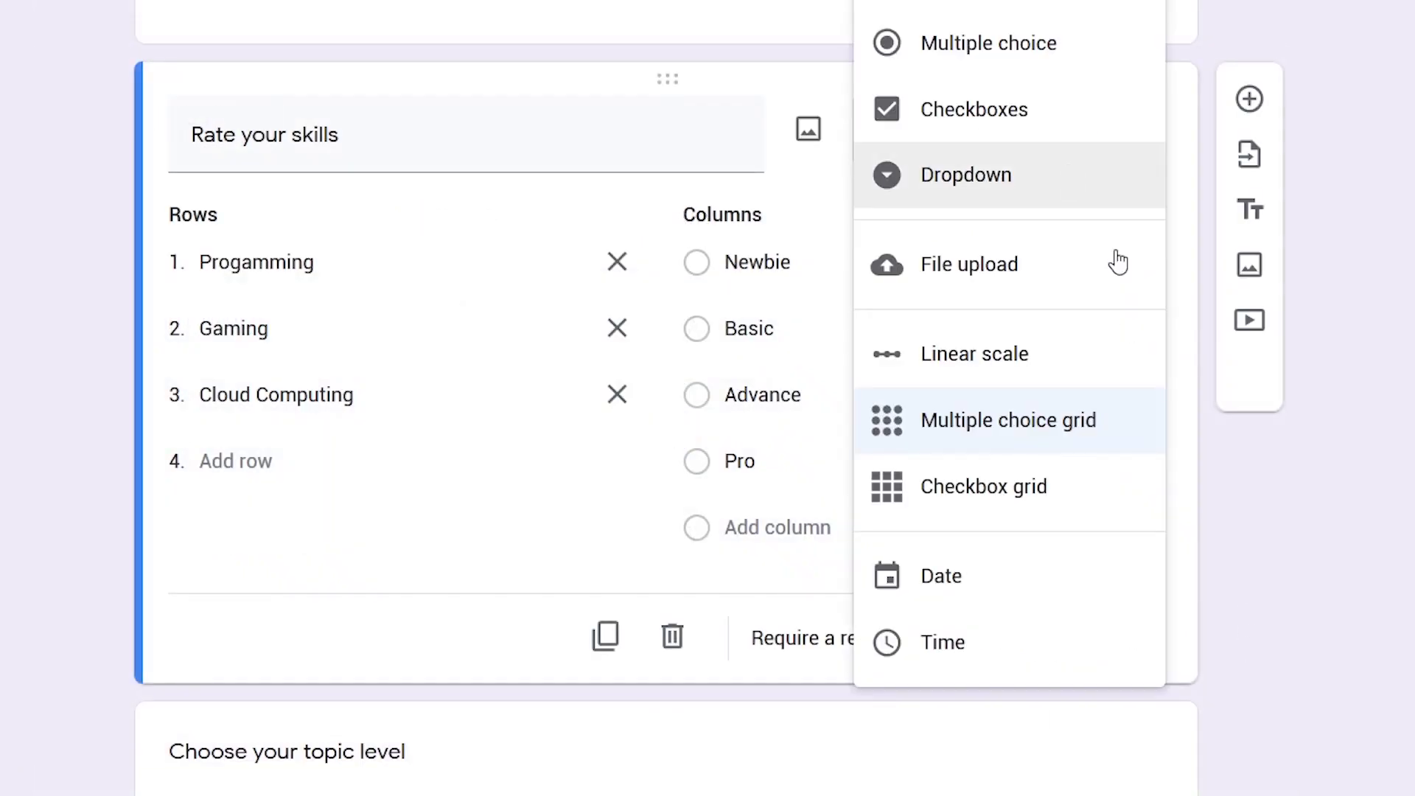
click(1009, 428)
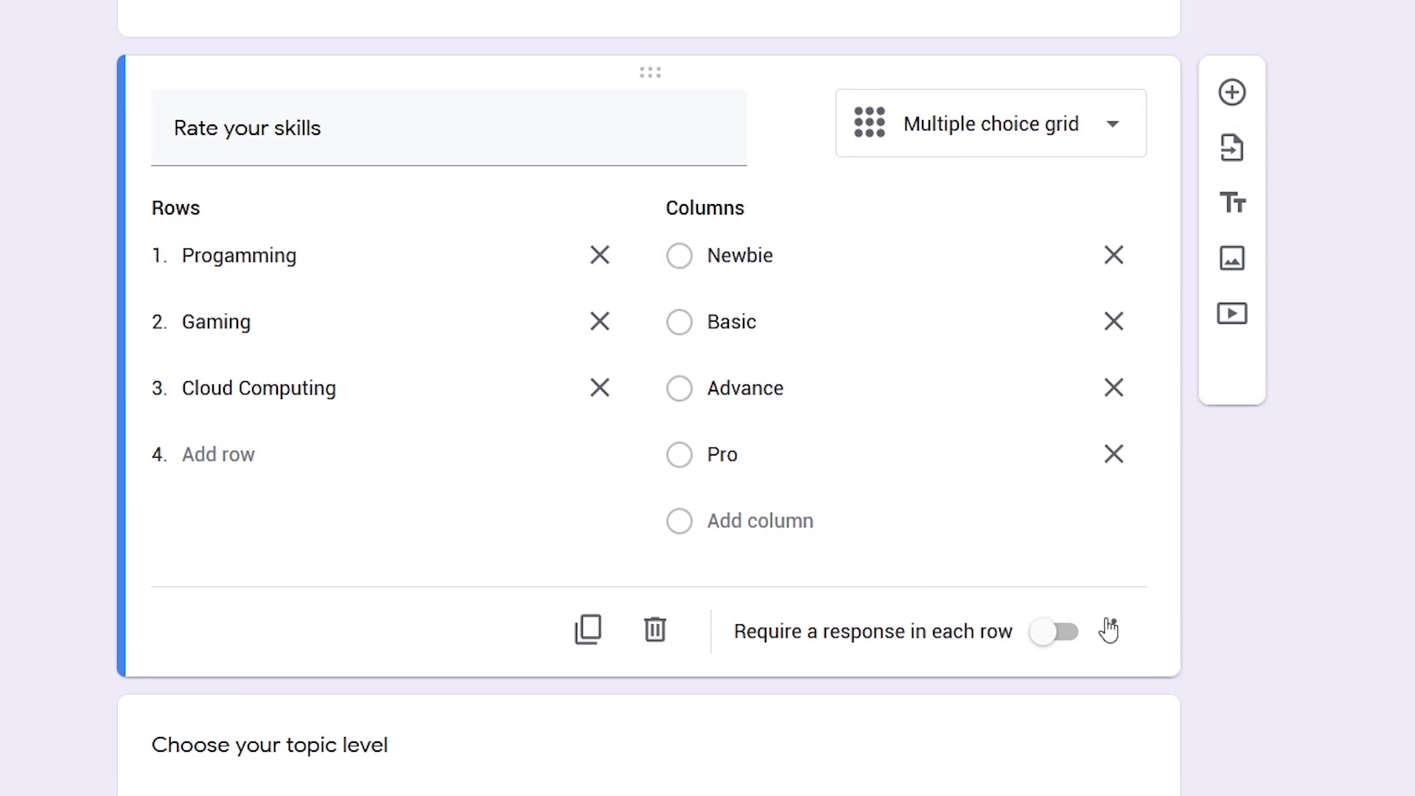
click(987, 584)
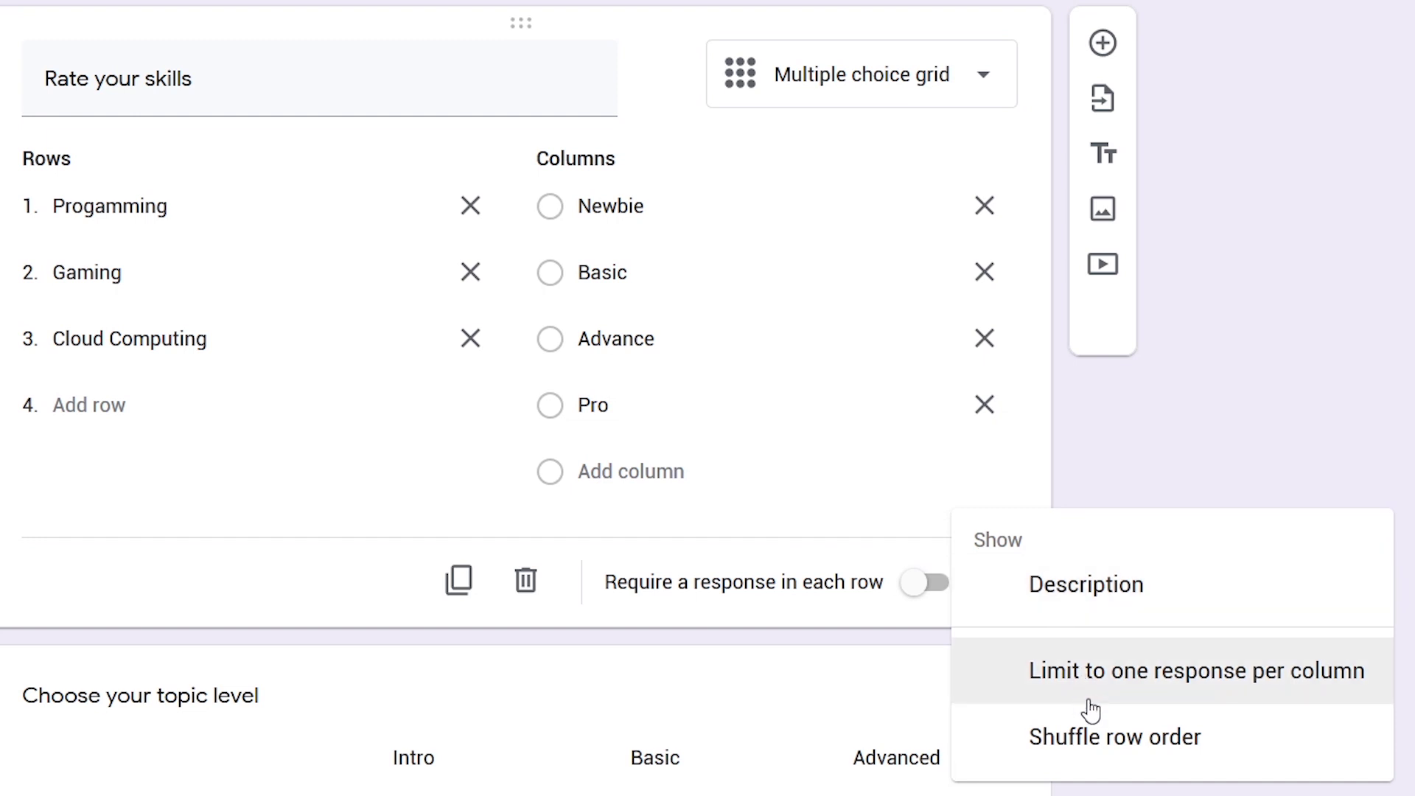
click(325, 576)
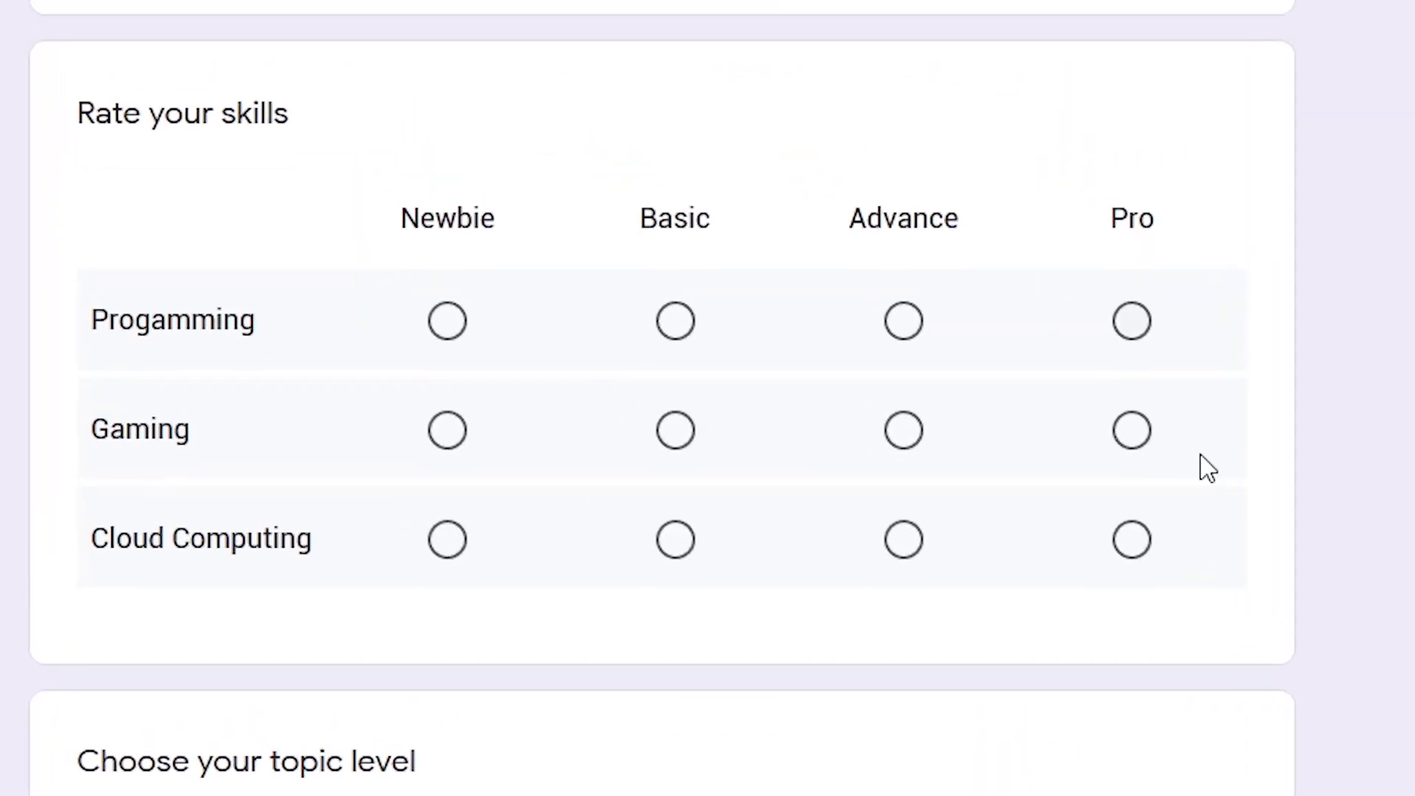
Rate Programming as Pro, Gaming as Basic and Cloud Computing as Advance
click(1135, 324)
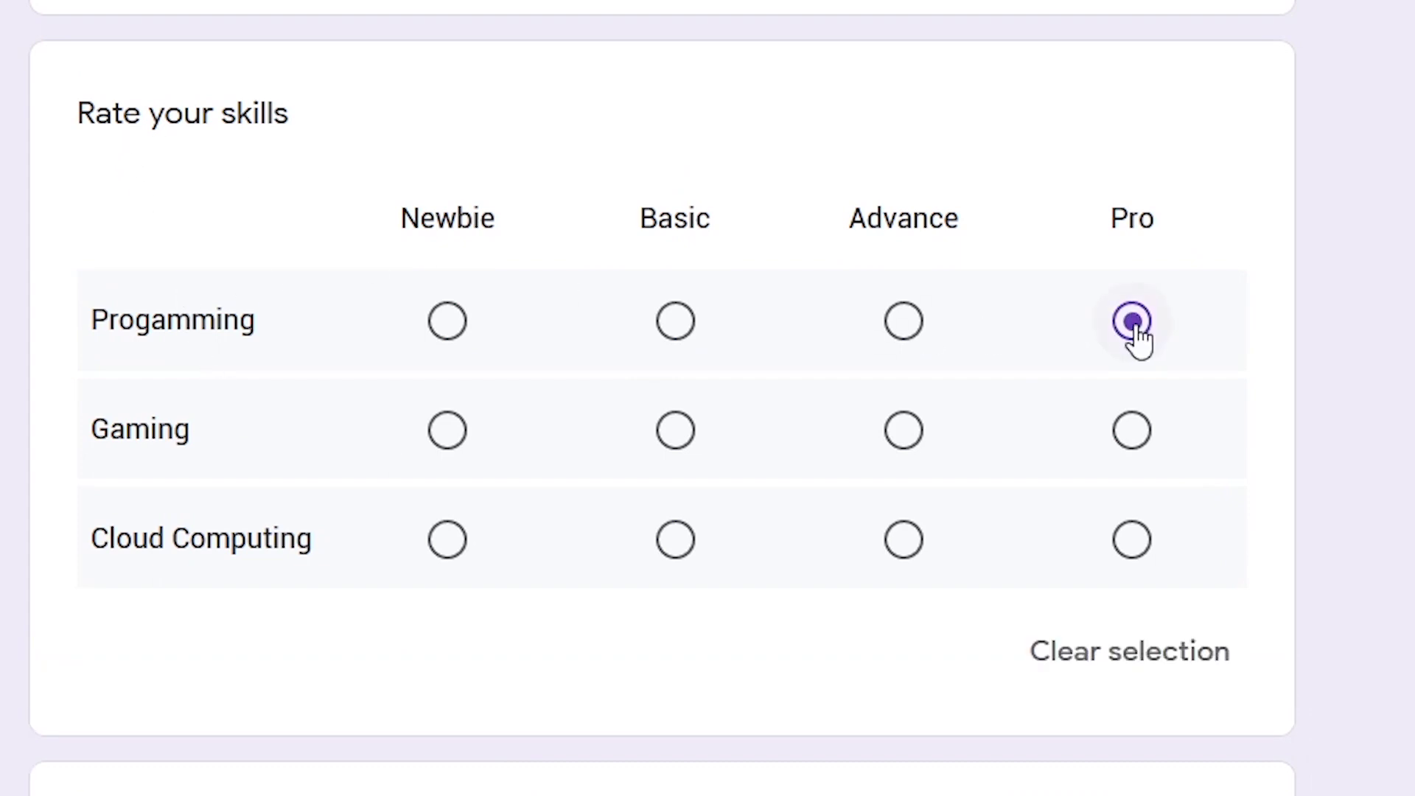
click(677, 433)
click(906, 542)
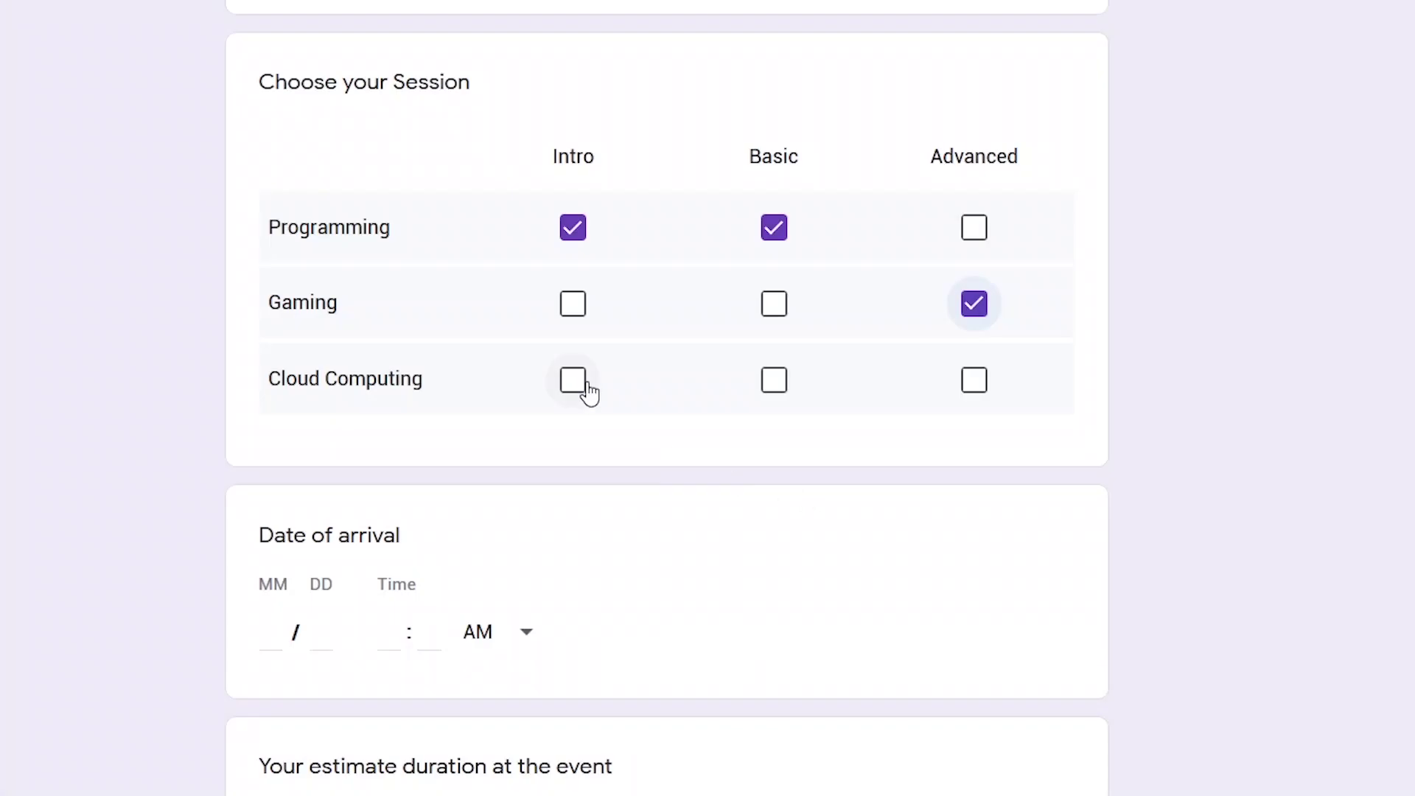
Change the Choose your Session question type to Checkbox grid
click(578, 385)
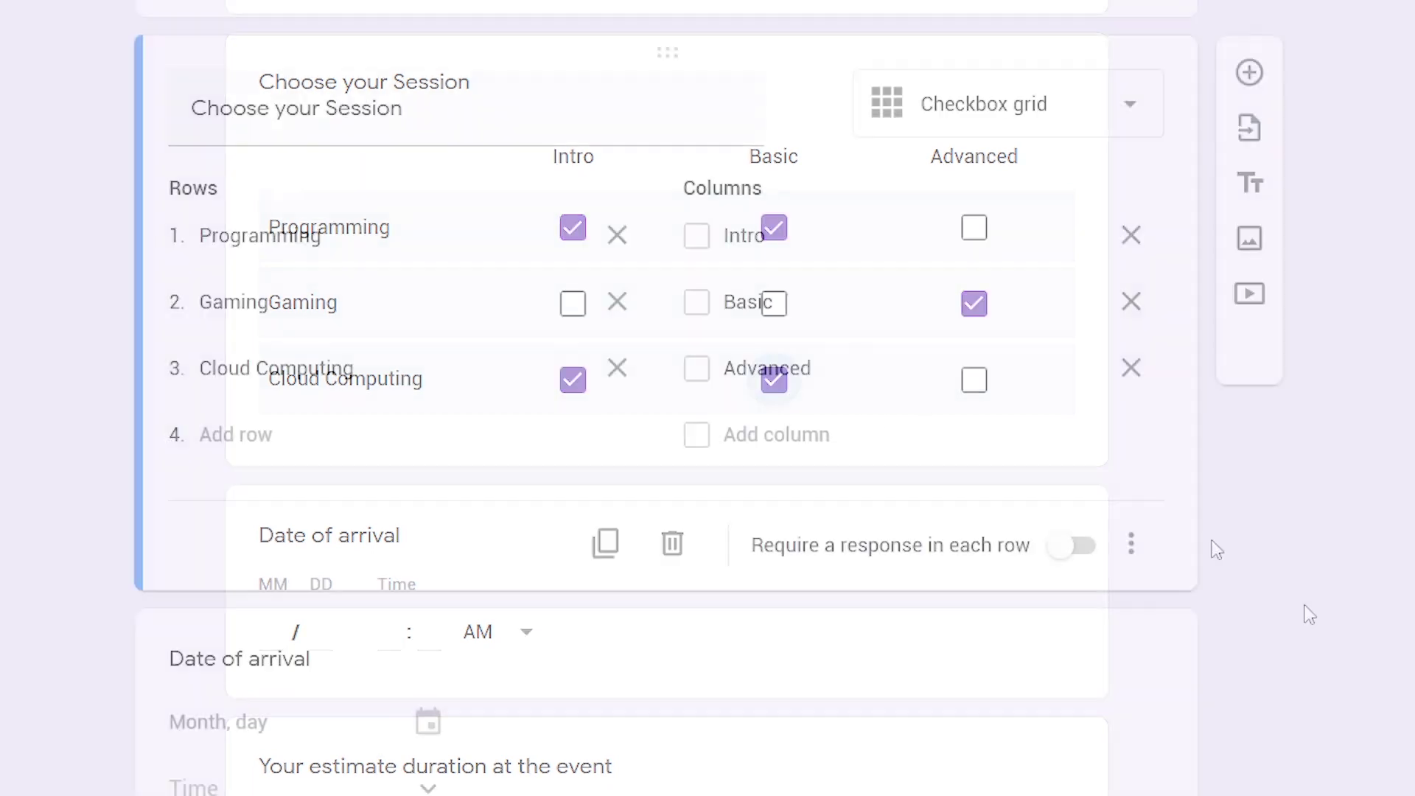
click(1089, 133)
click(1058, 498)
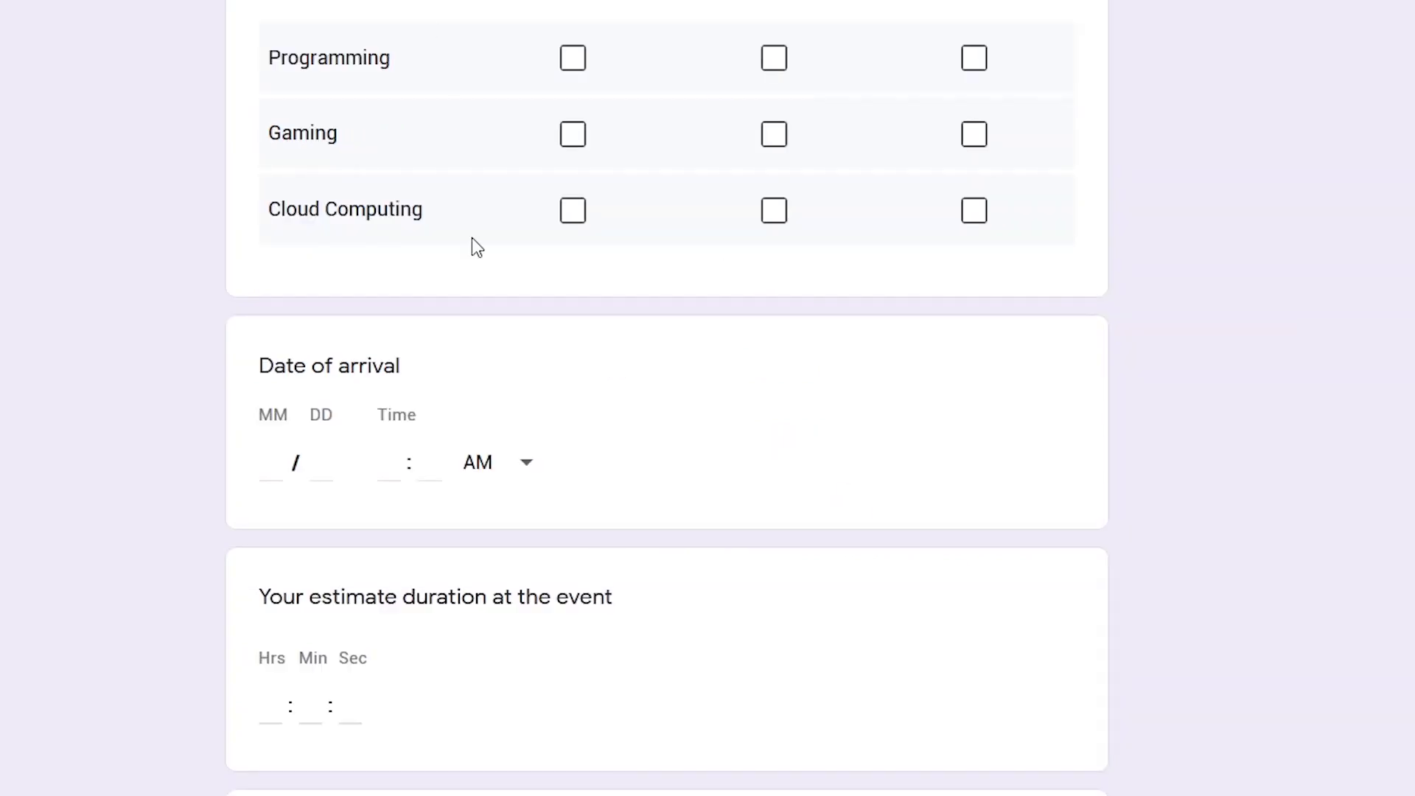
Tick Intro and Basic for Programming, Advanced for Gaming, Intro and Basic for Cloud Computing
scroll(584, 286, up, 2)
click(573, 227)
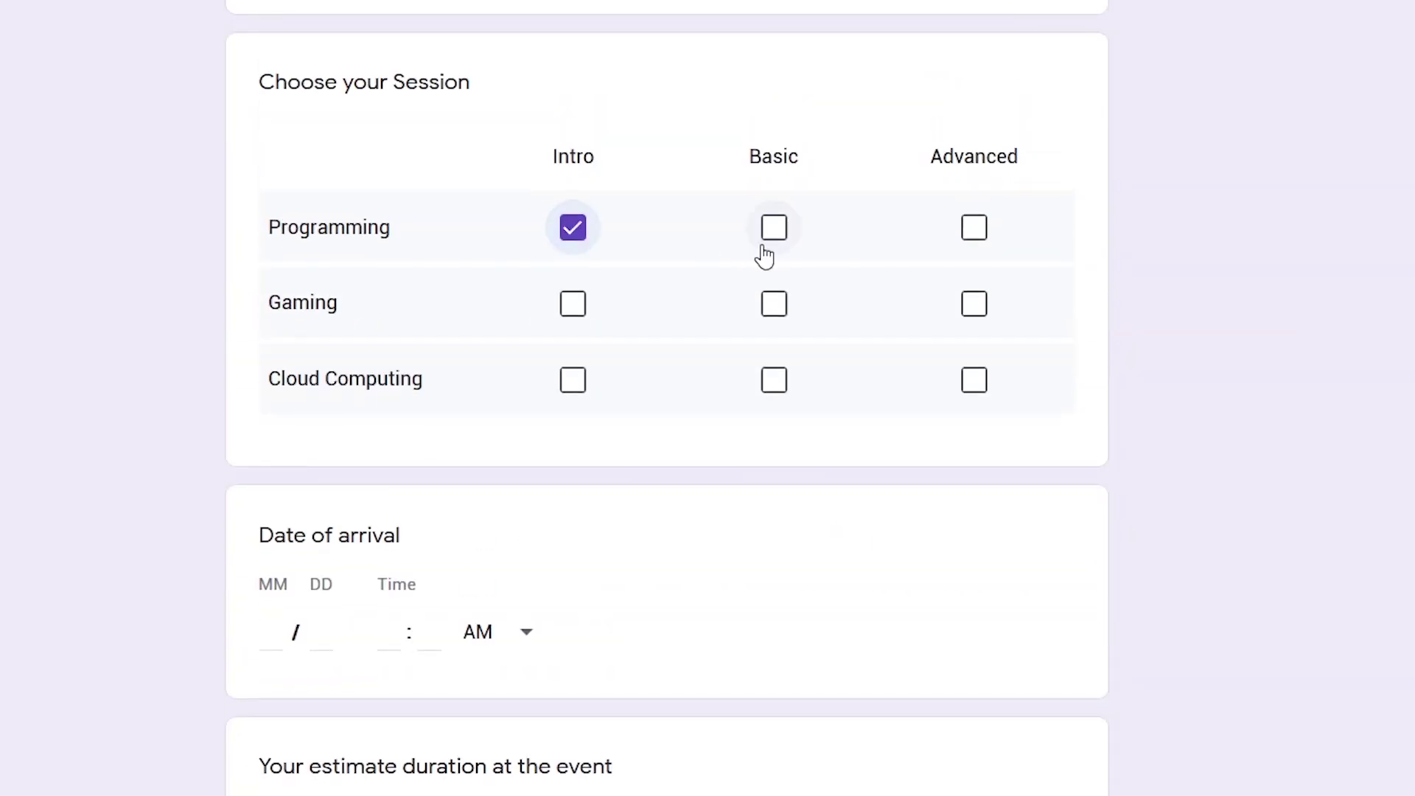
click(771, 243)
click(973, 304)
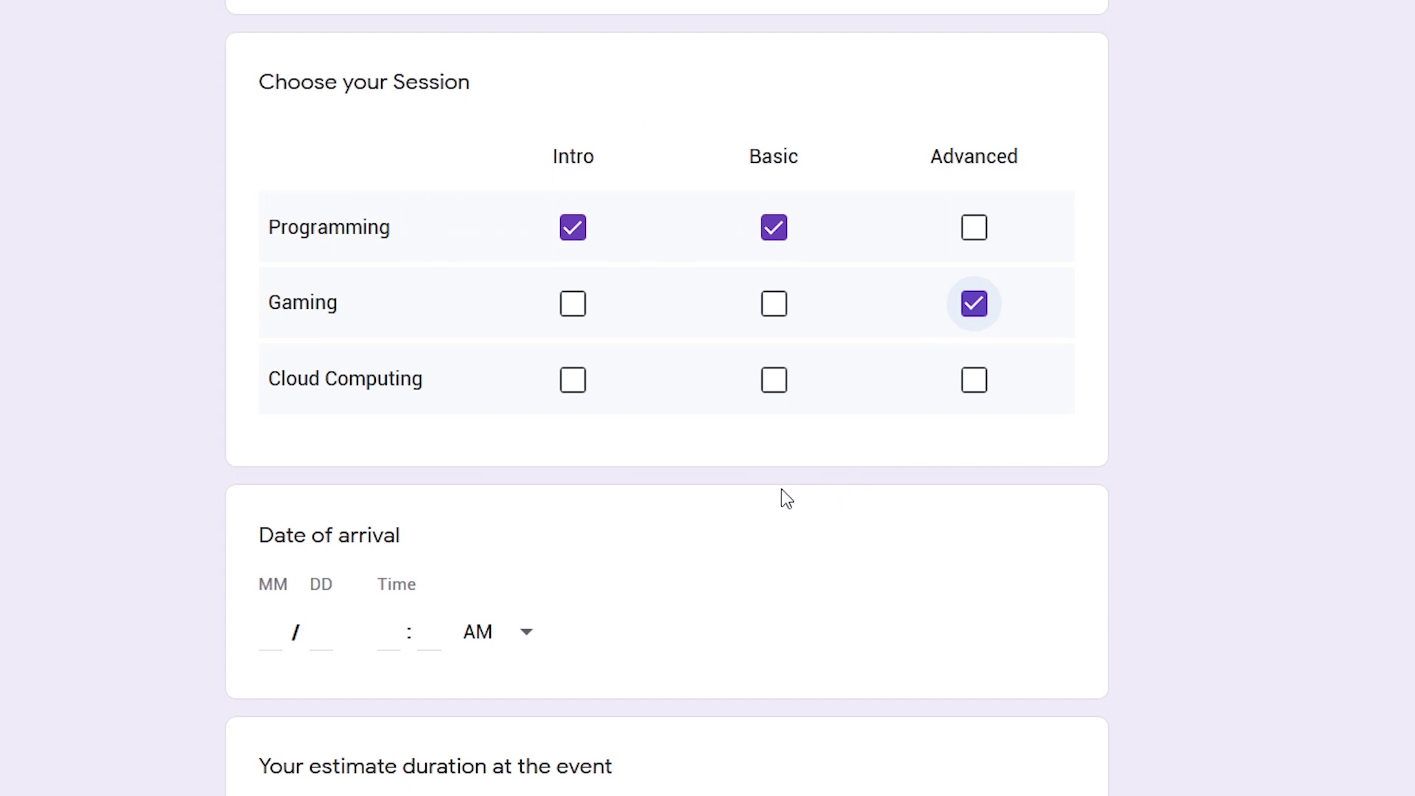
click(581, 387)
click(774, 381)
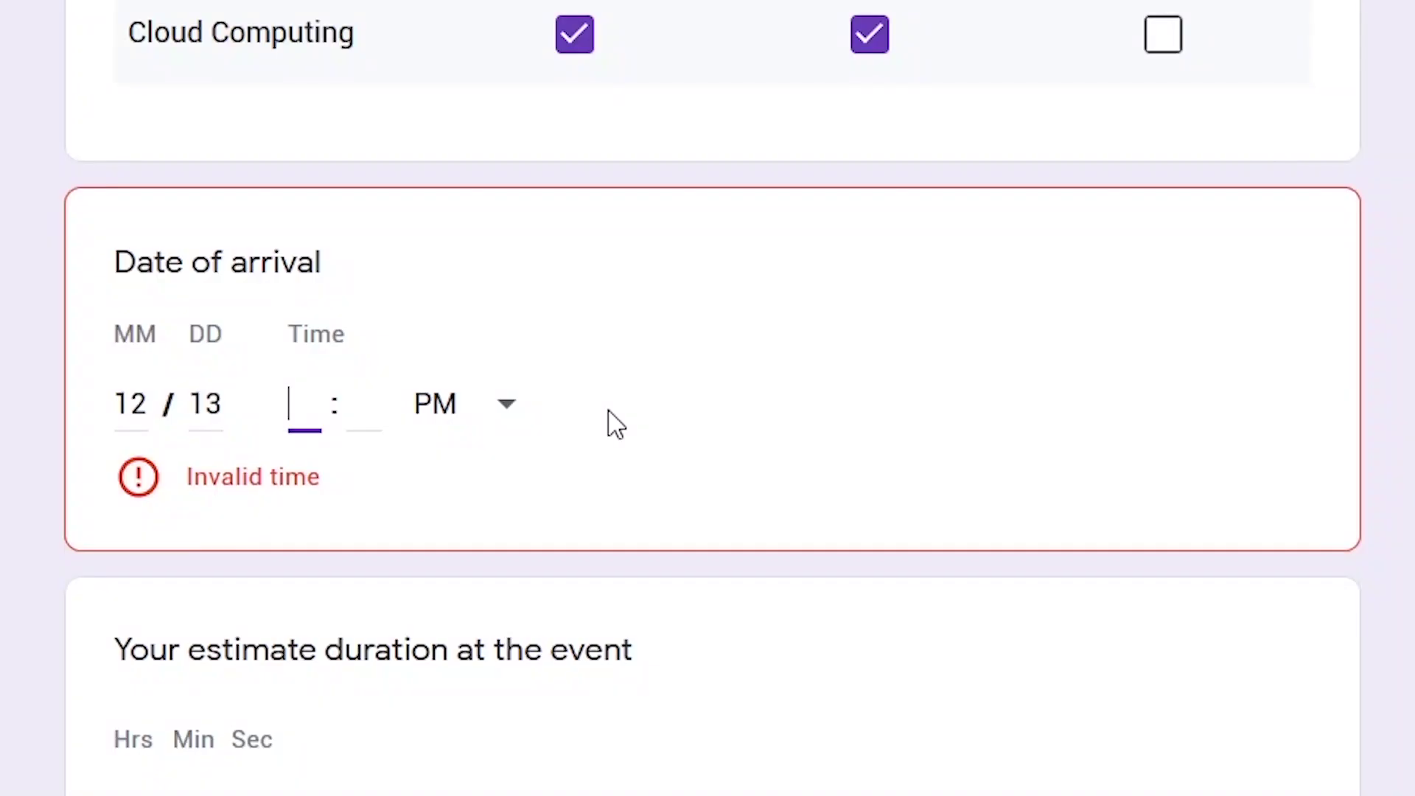
Enable Include time on the Date of arrival question and enter 12/13 at 12:30
text(1230)
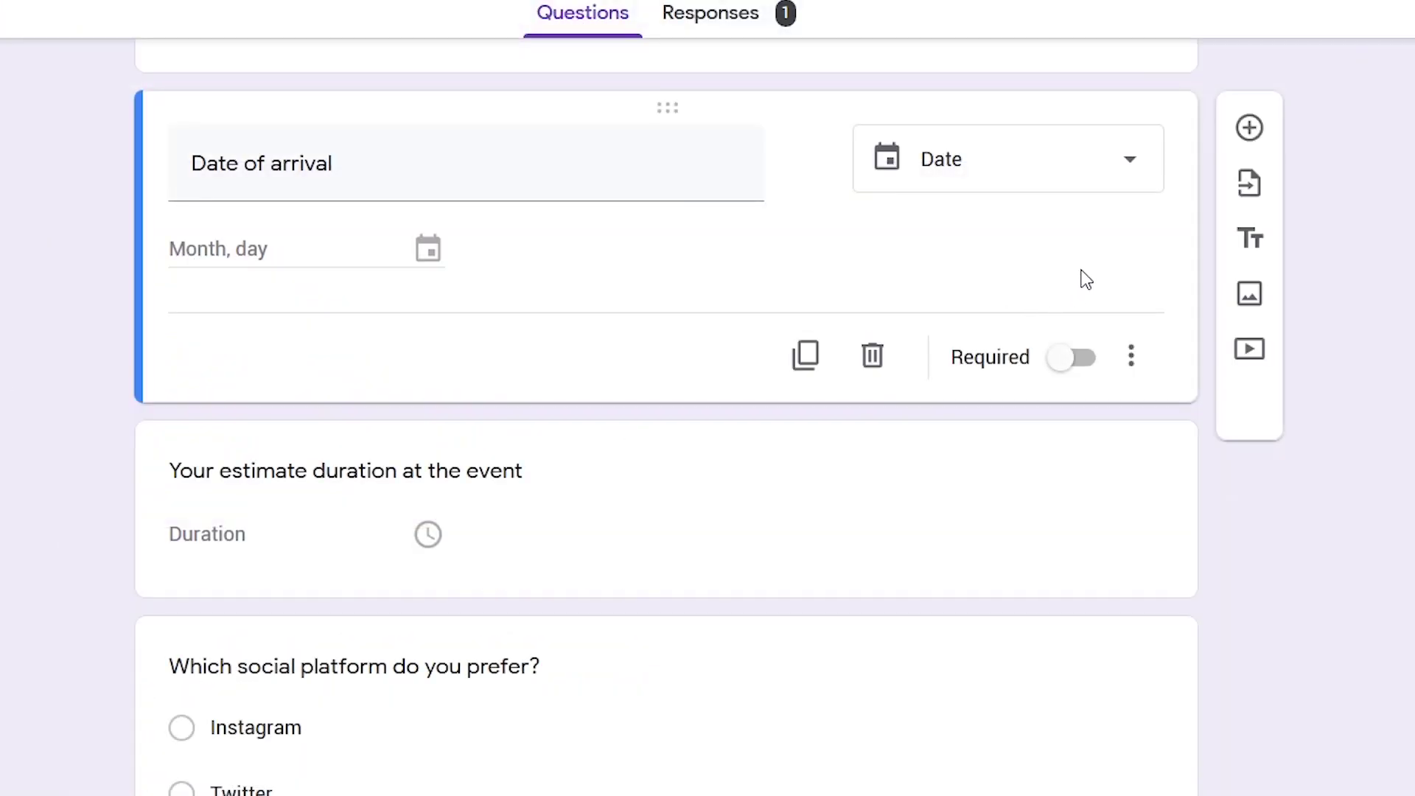
click(1131, 163)
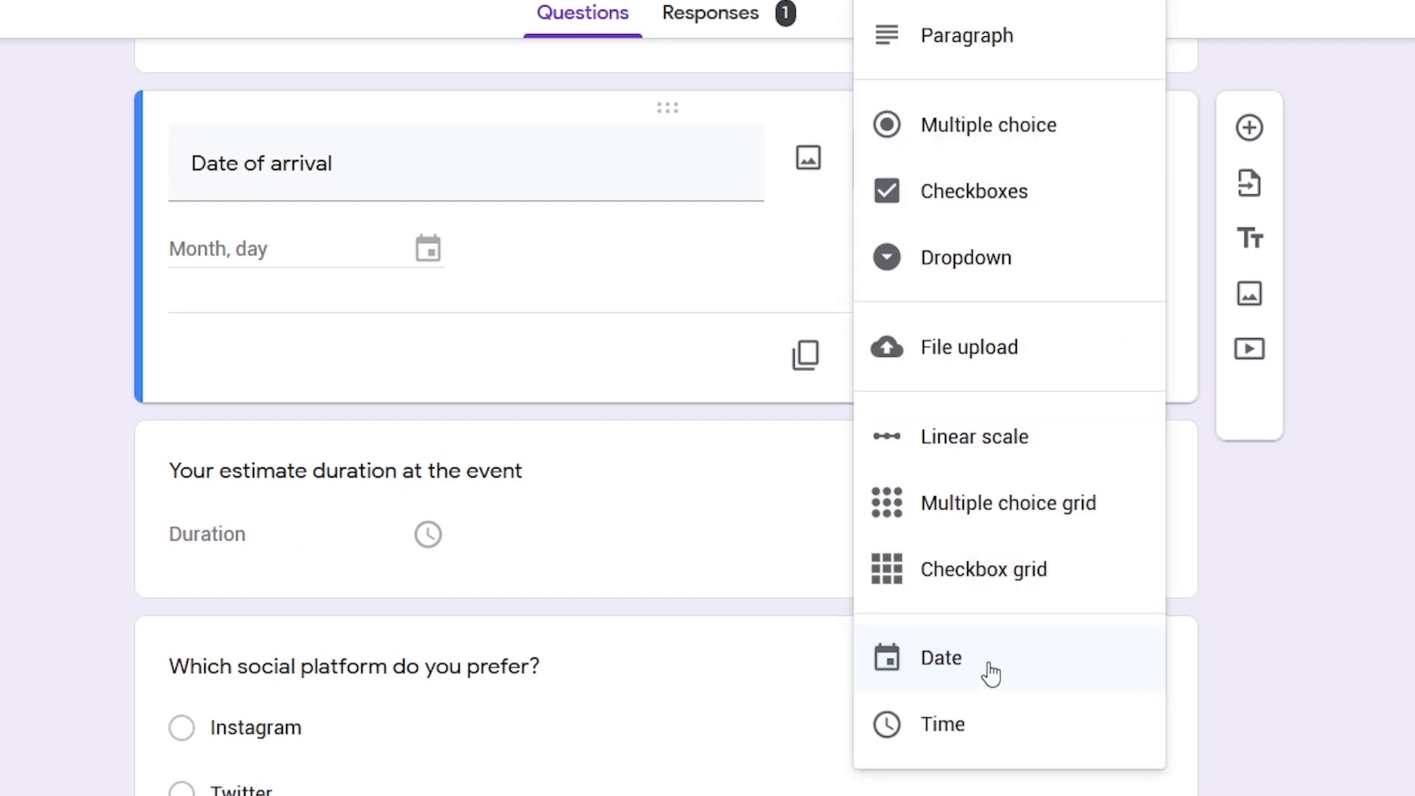
click(989, 669)
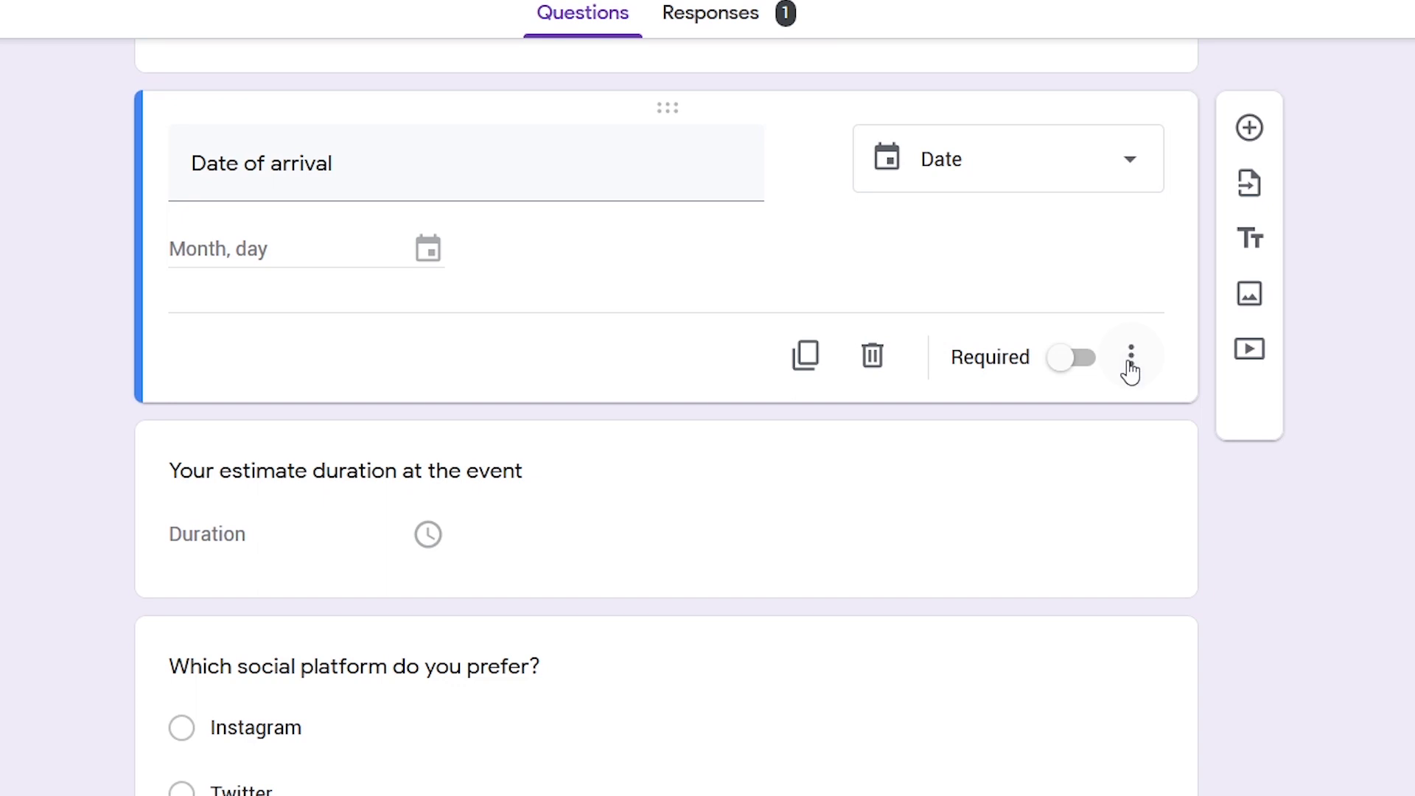
click(1130, 356)
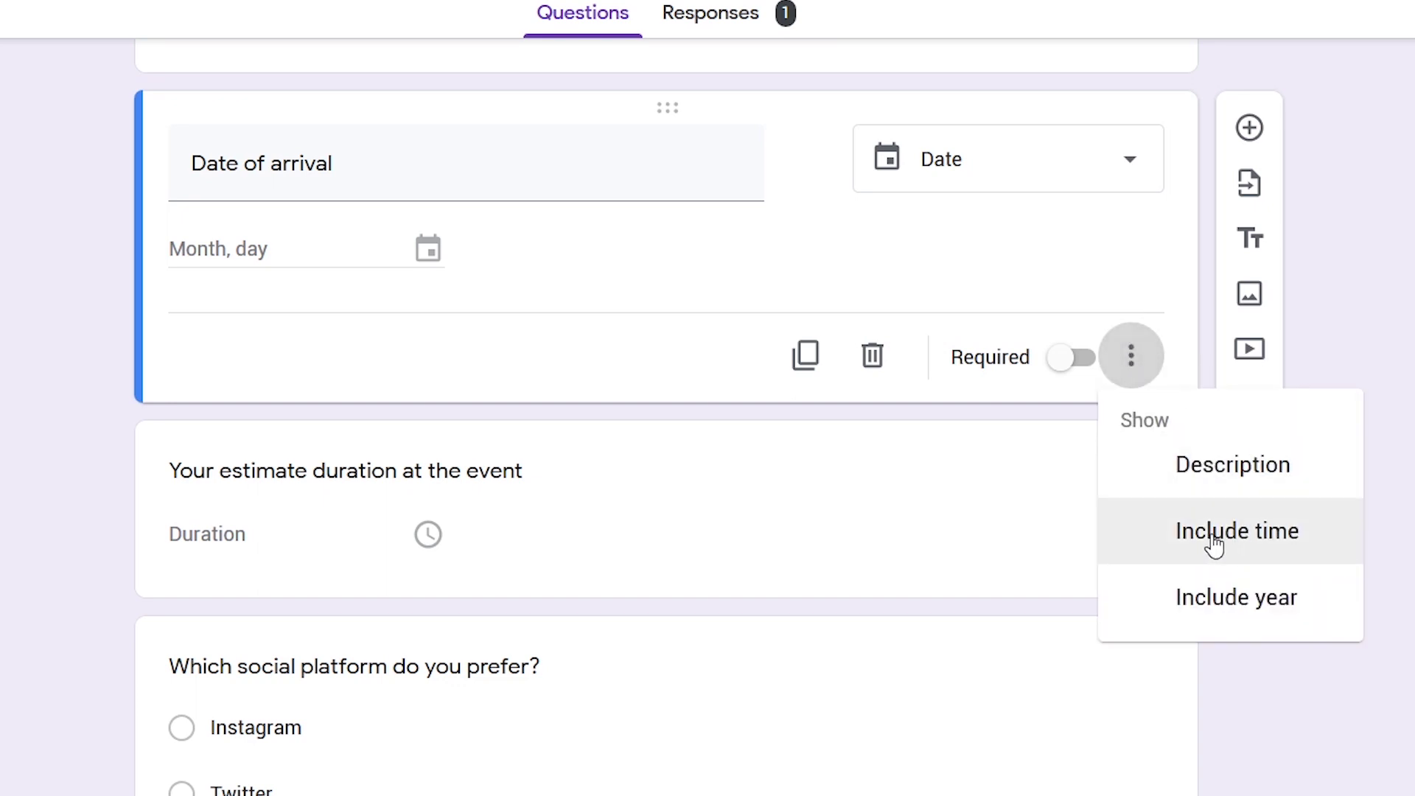
click(1214, 546)
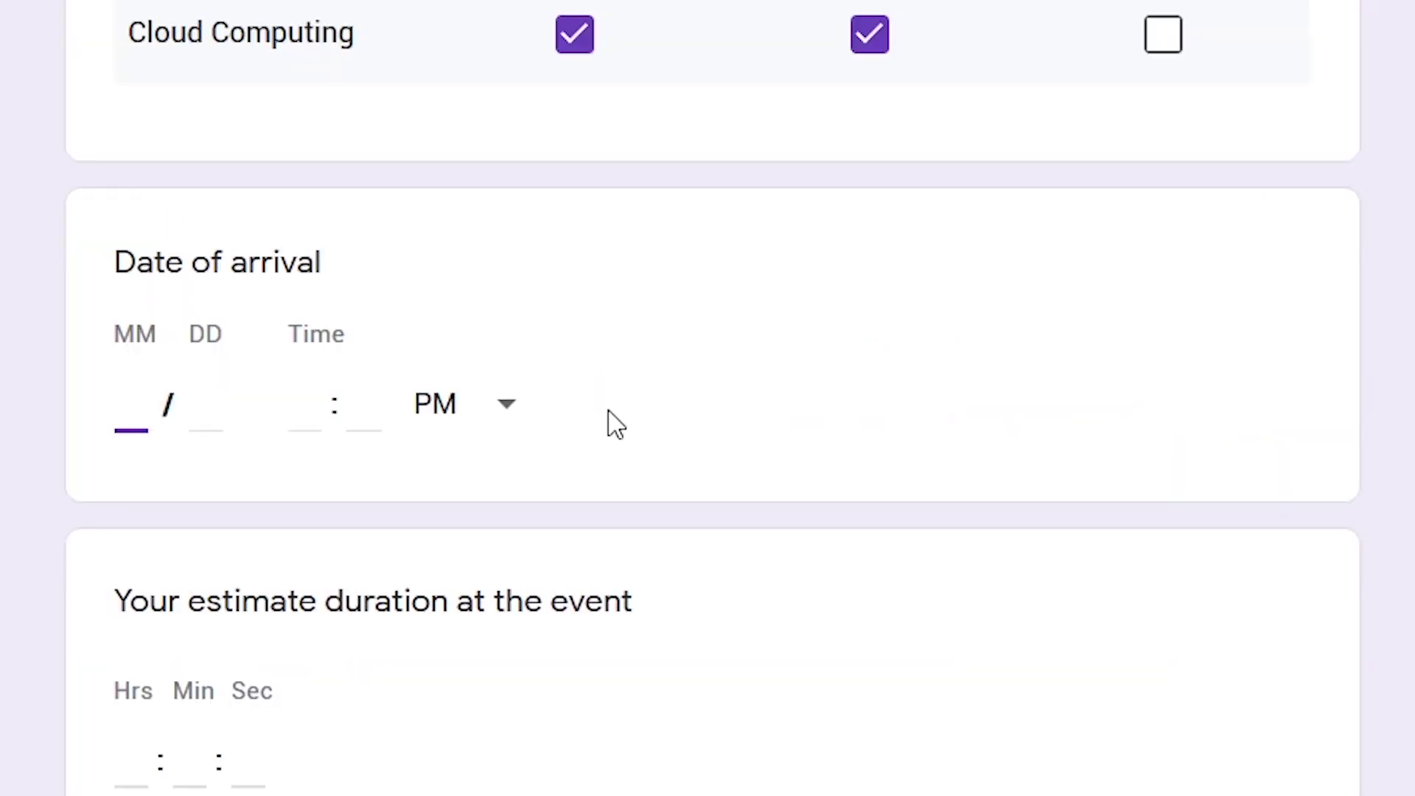
text(12 / )
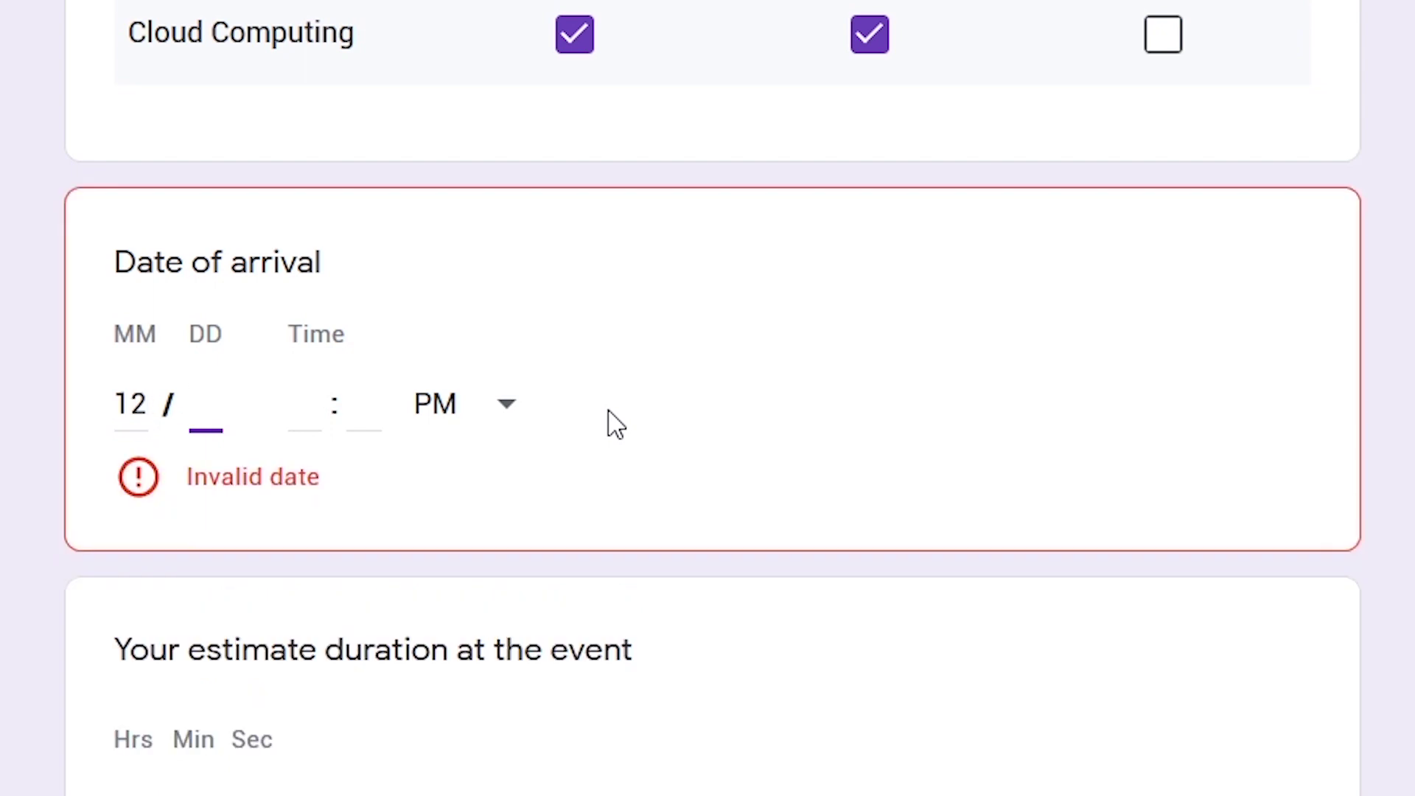
text(13 12 : 30)
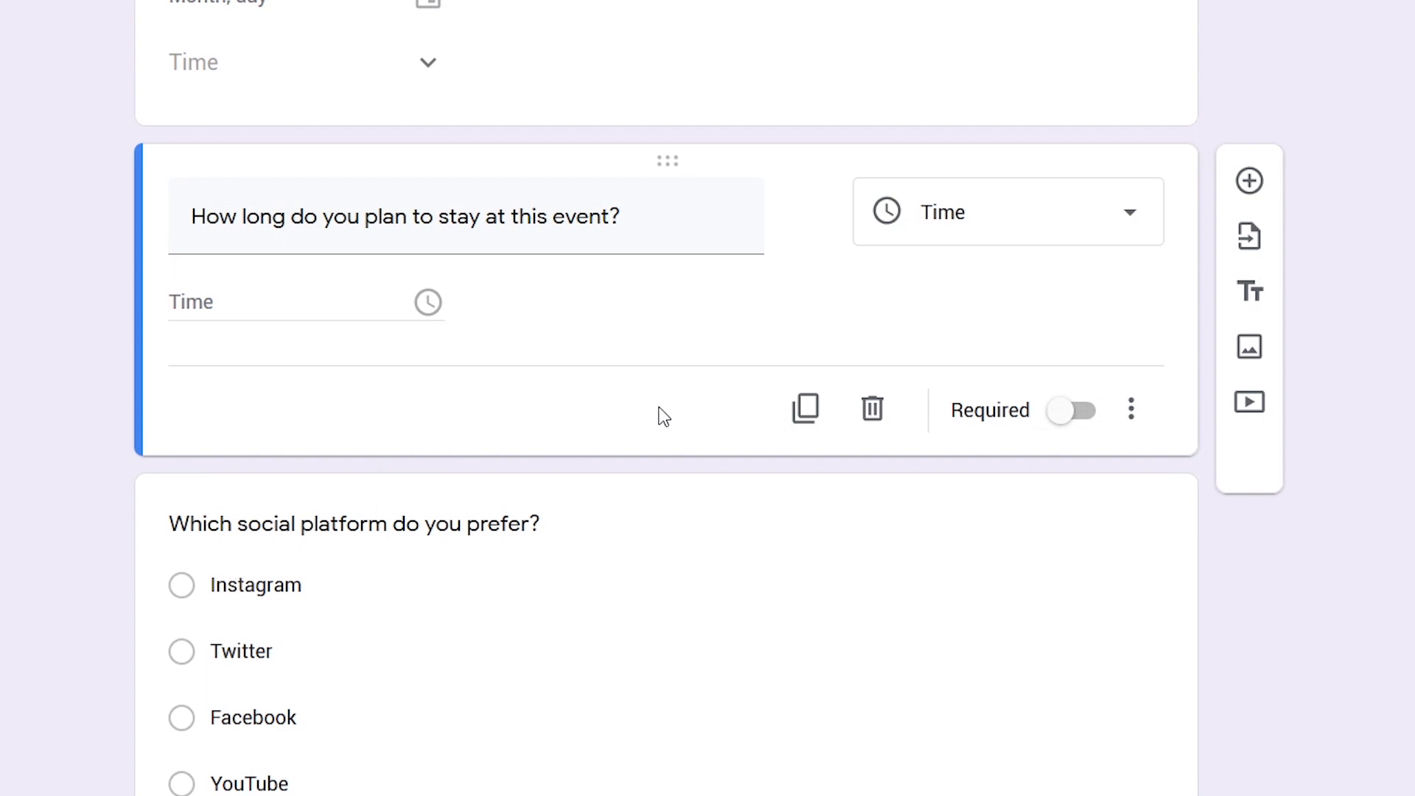
Keep the stay-length question as Time and switch its answer type to Duration
click(997, 217)
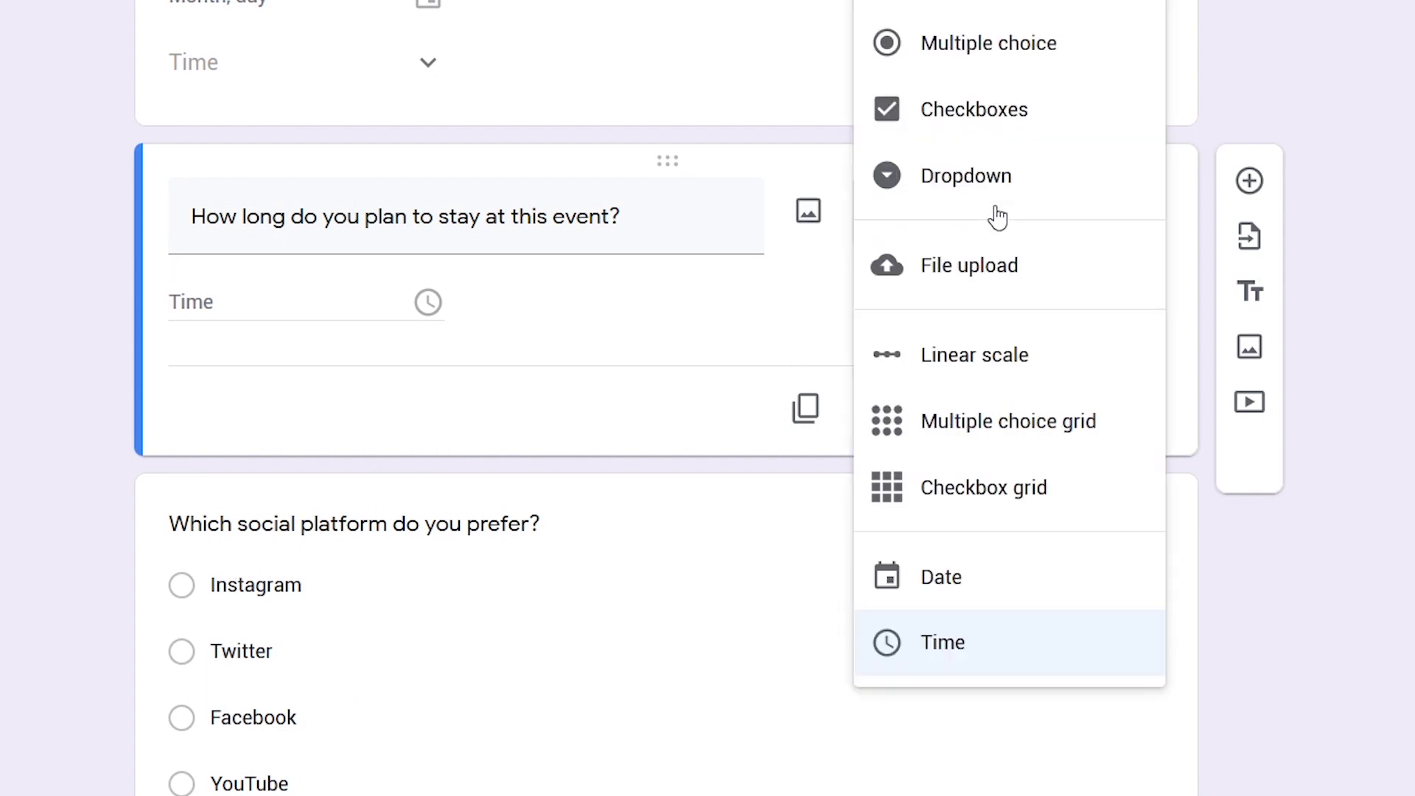
click(1013, 655)
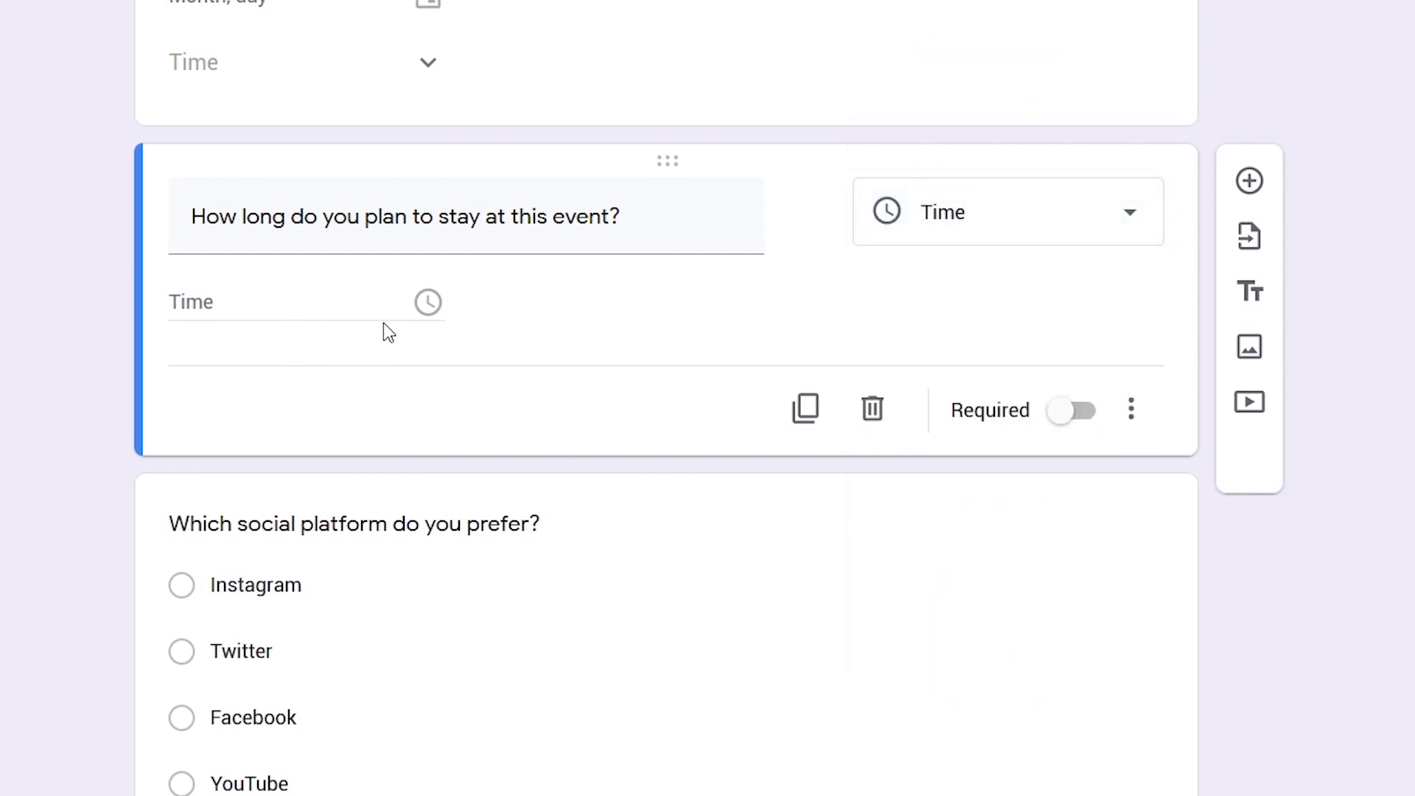
click(1138, 420)
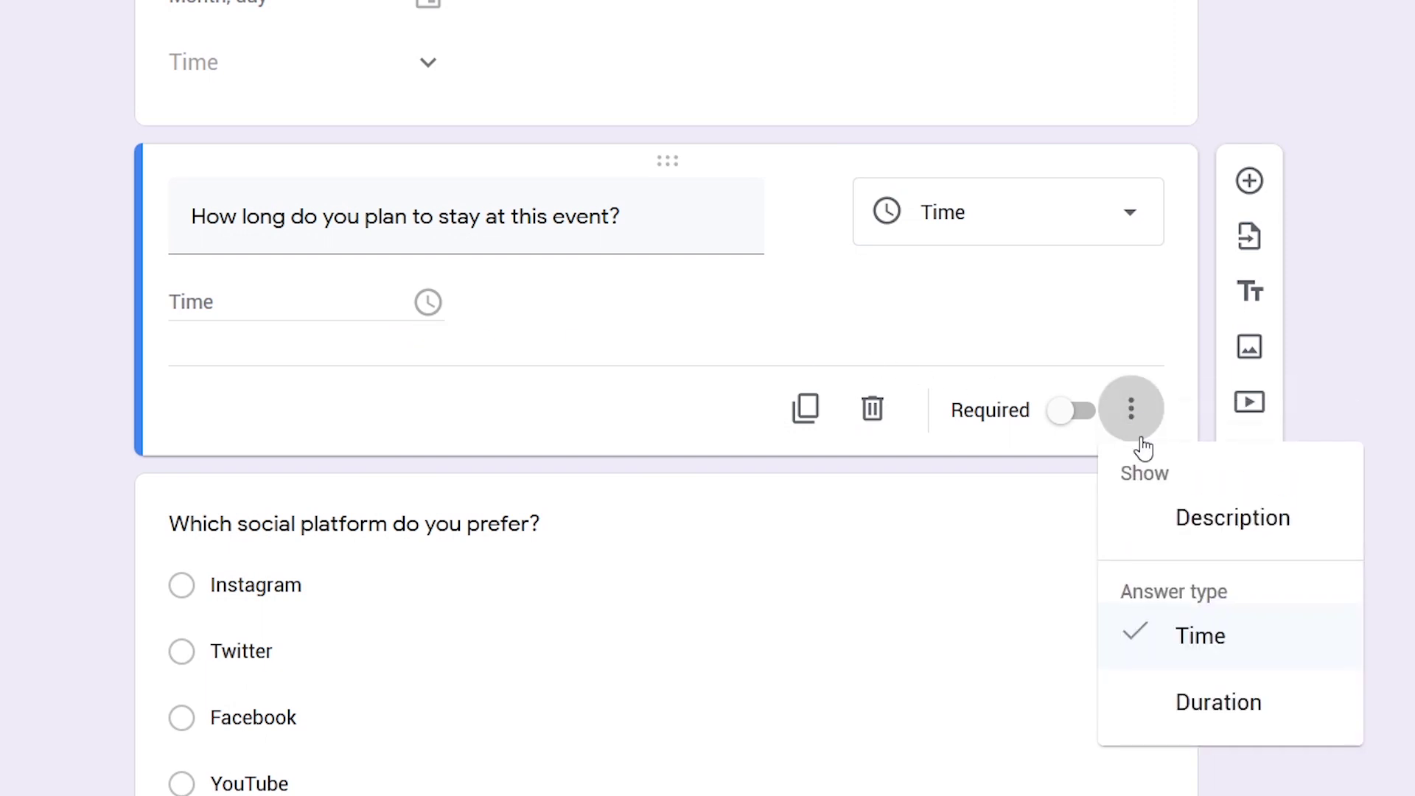
click(1202, 709)
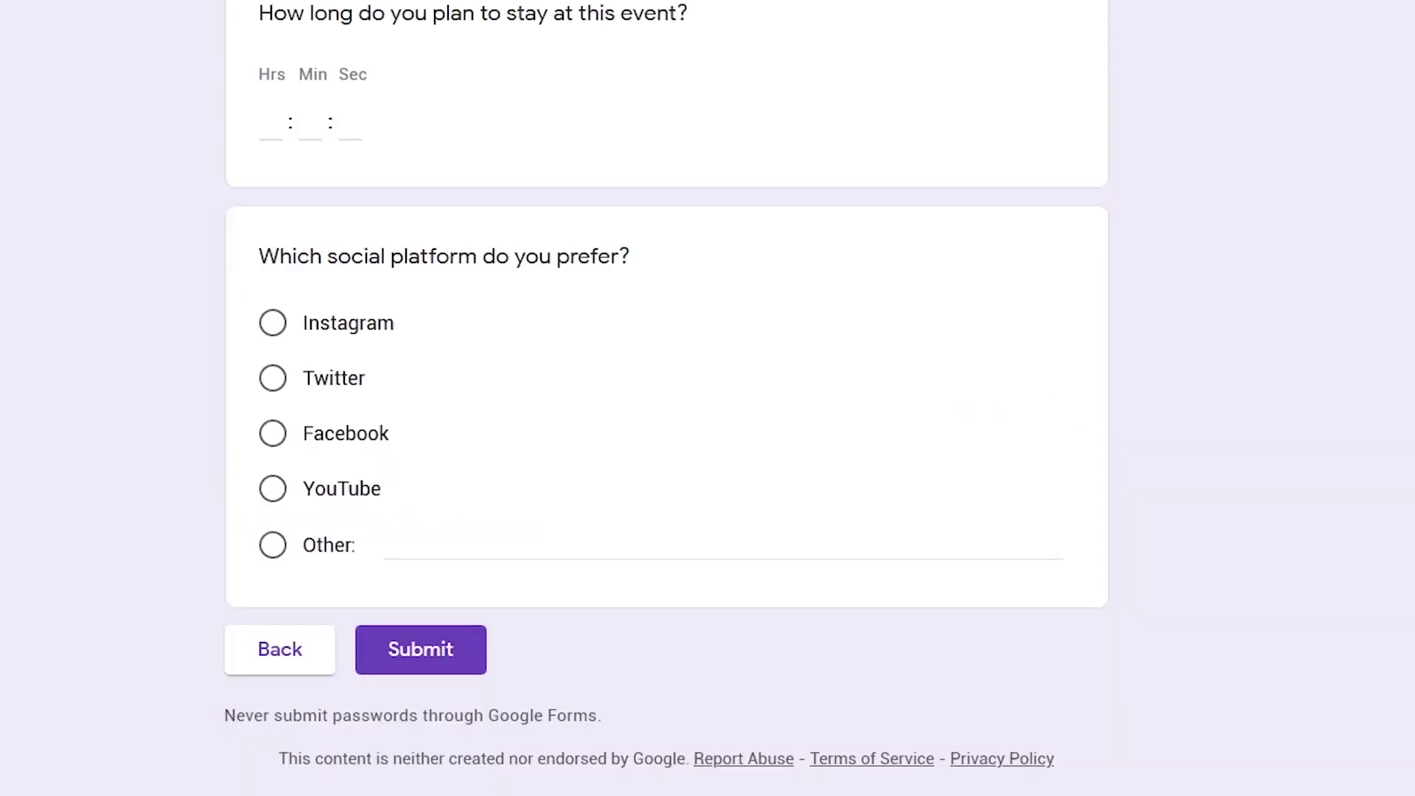
Enter a stay duration of 02:00:00 in the preview
click(272, 127)
text(2)
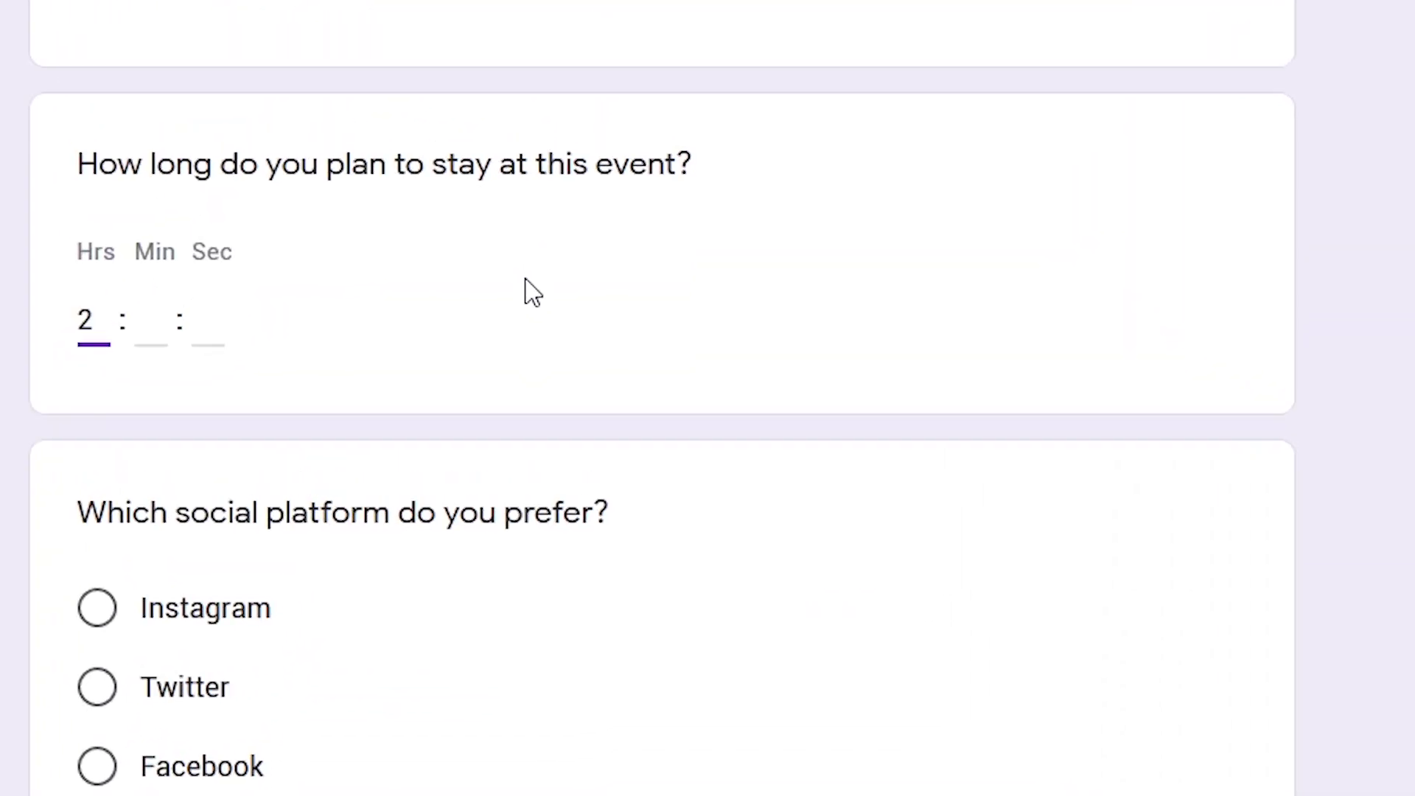
key(Tab)
text(00)
key(Tab)
text(00)
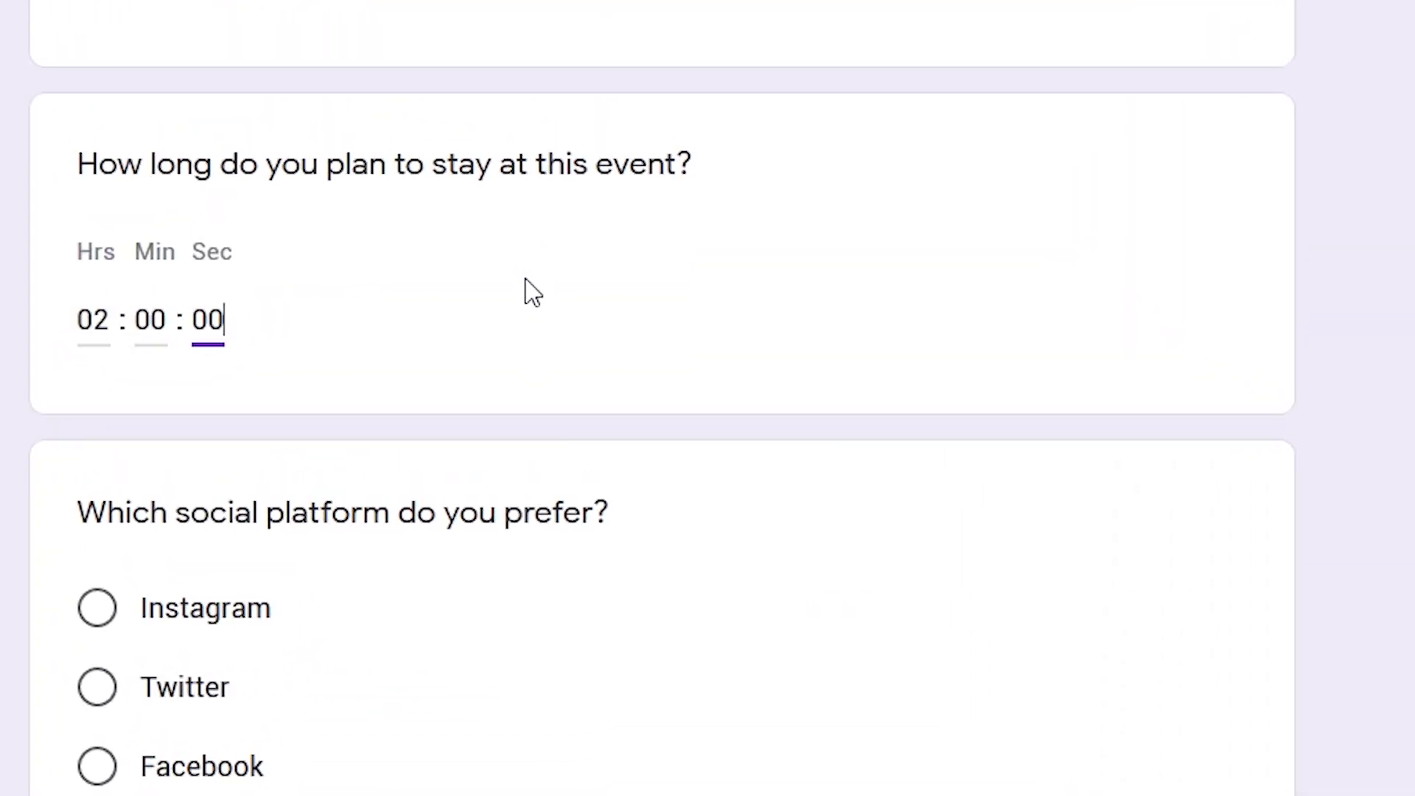
key(Tab)
click(635, 395)
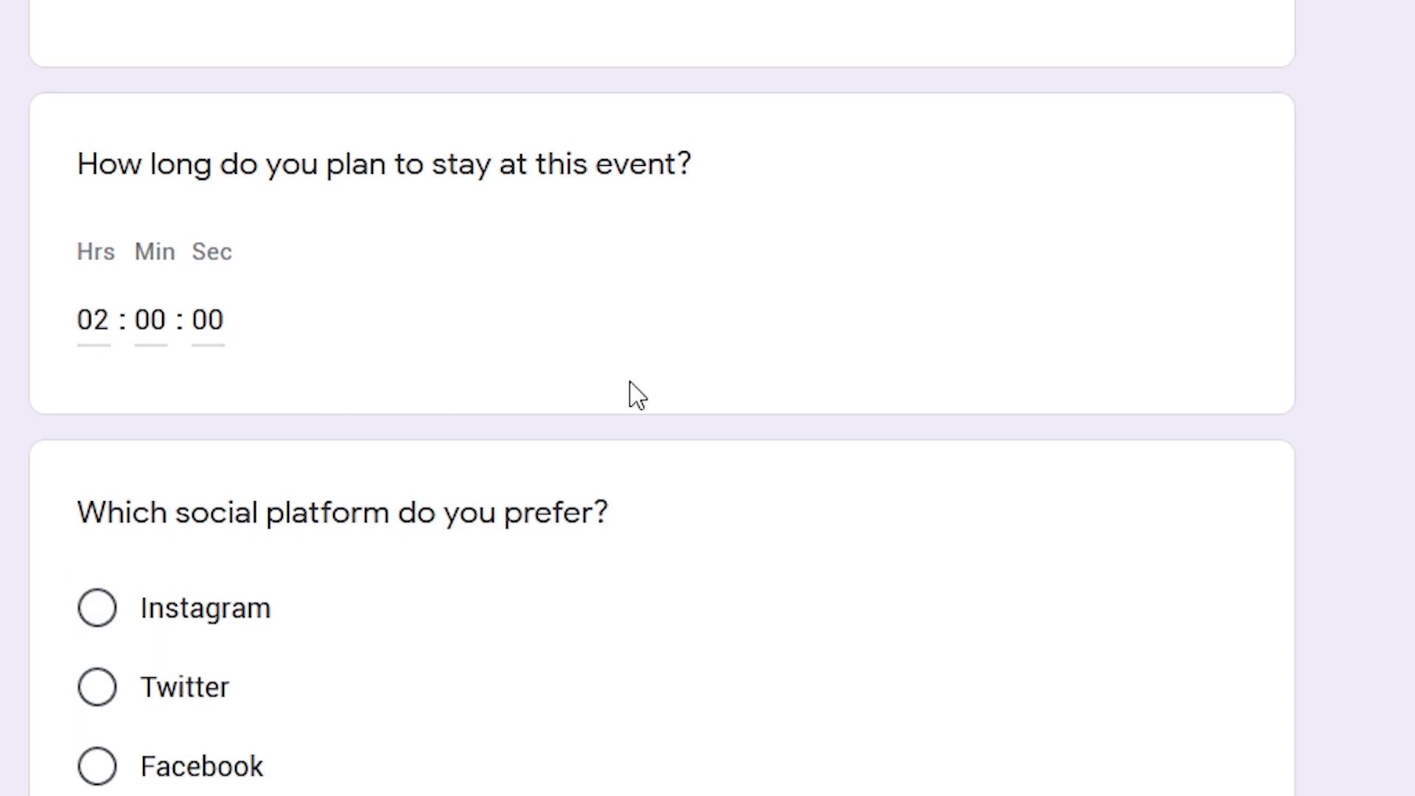